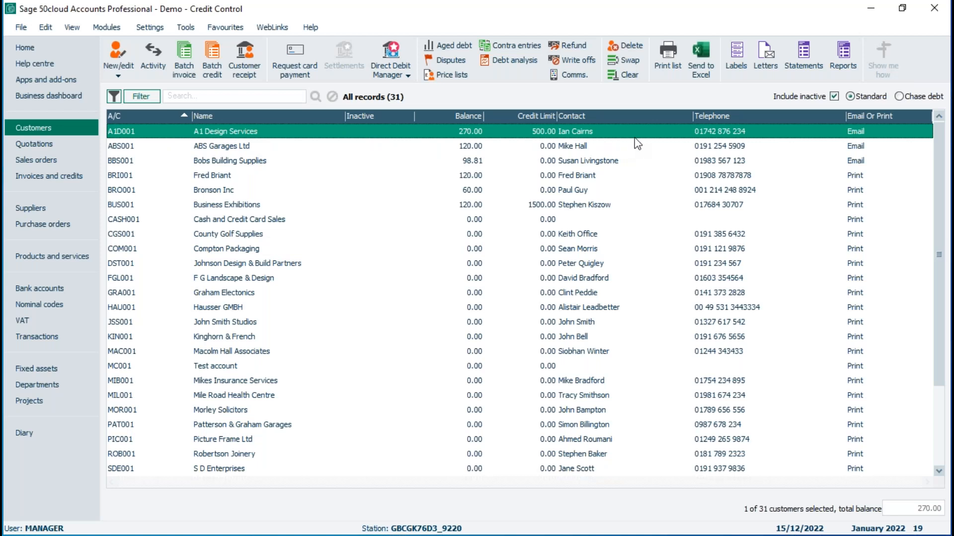
Step: Browse the customer statement layouts for A1 Design Services, examining their names and descriptions, and close the list
left_click(808, 51)
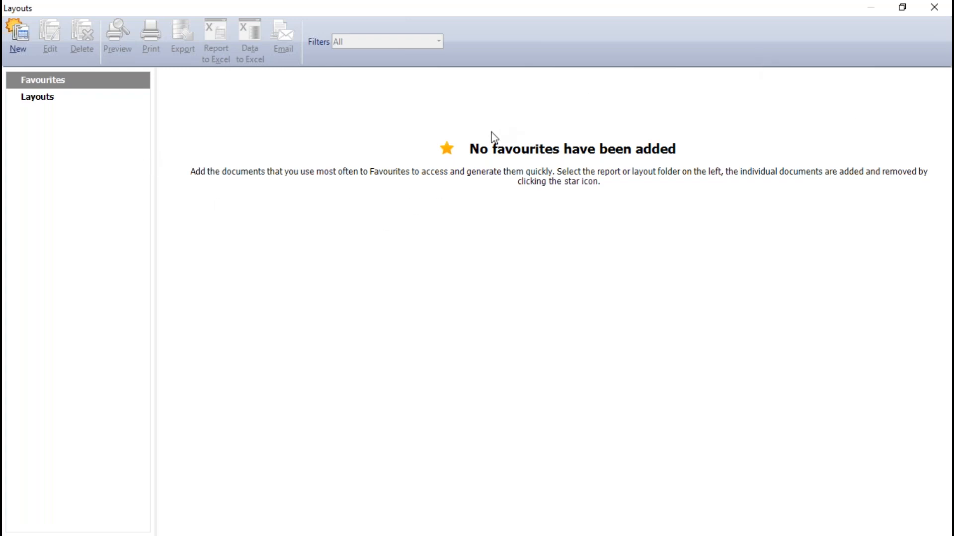
left_click(37, 98)
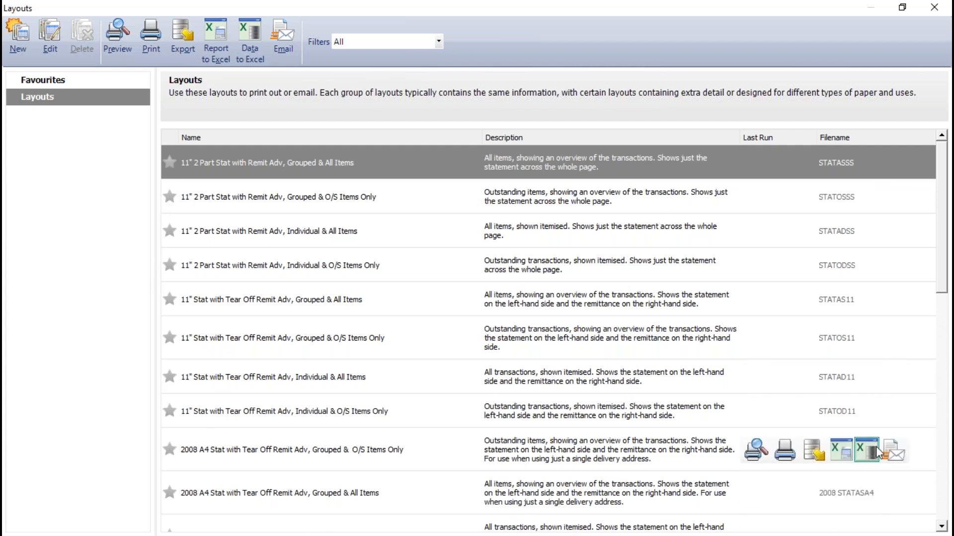
left_click_drag(942, 255, 944, 390)
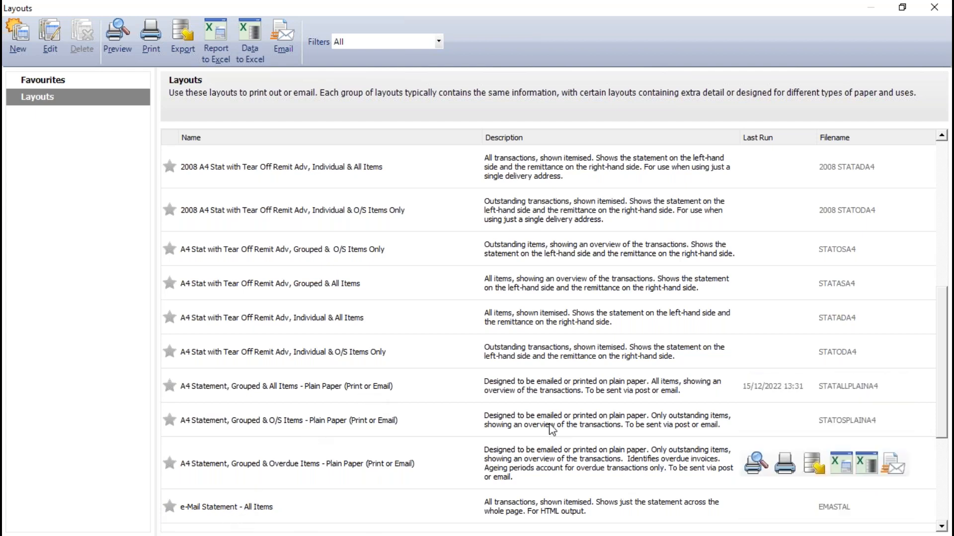
left_click_drag(945, 355, 948, 434)
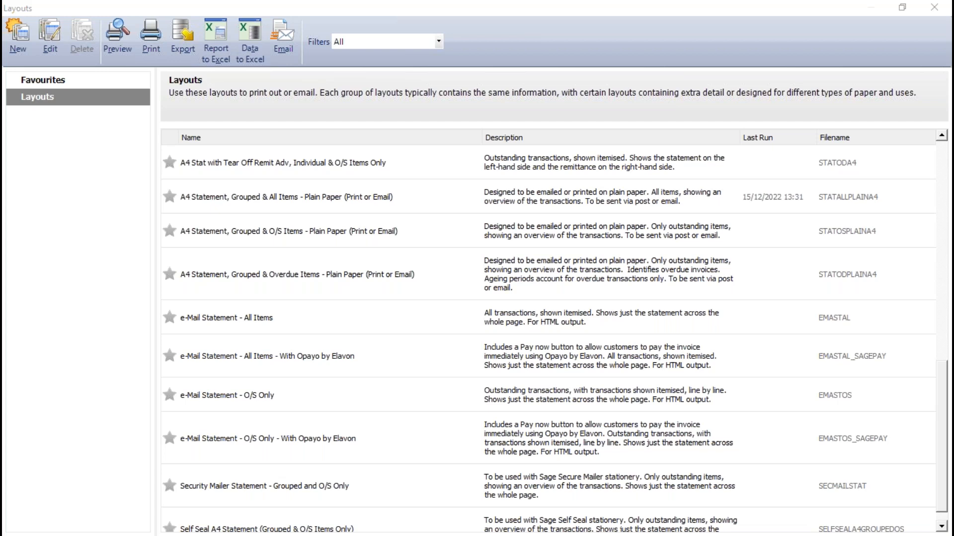
scroll(348, 277, "up", 5)
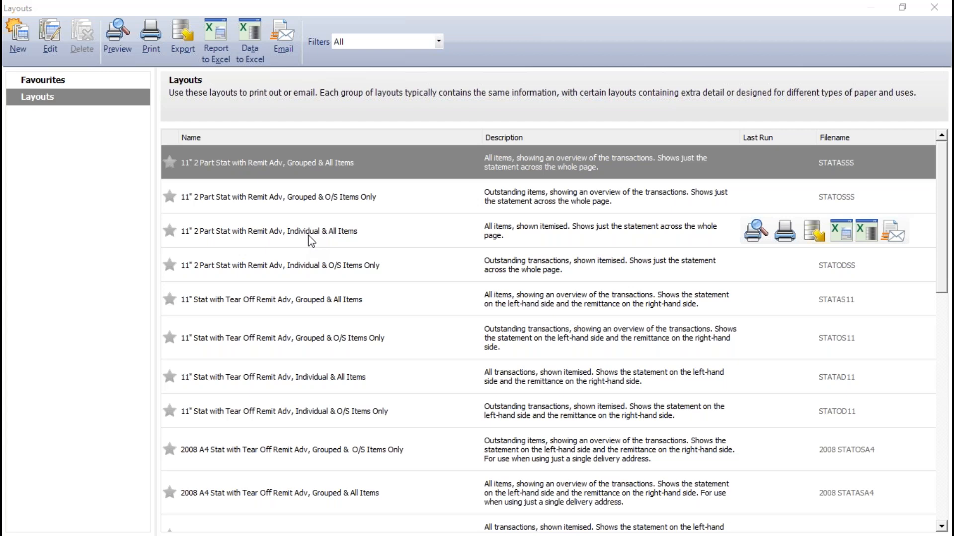
left_click(934, 7)
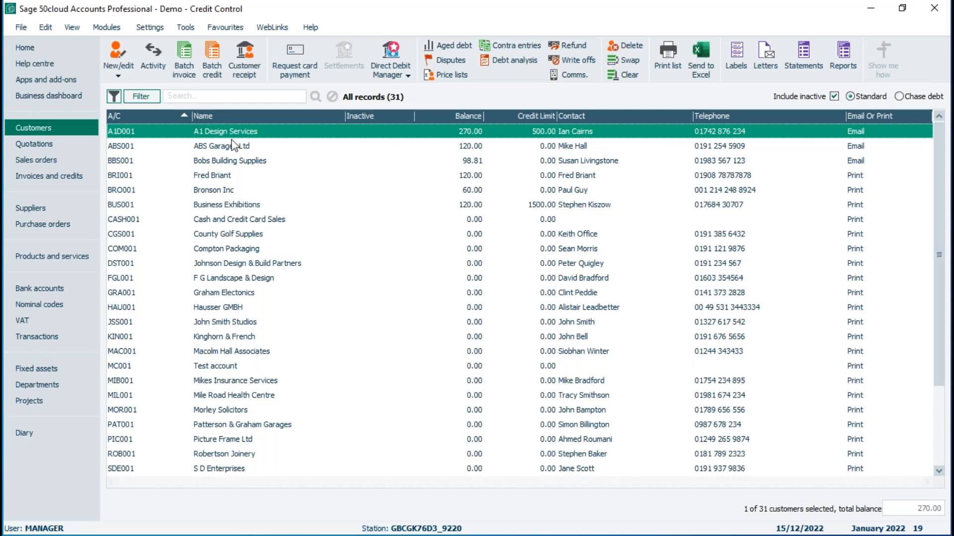
Step: Review A1 Design Services' account activity, examining the item lines of outstanding invoices 123 and 130, and close it
left_click(153, 57)
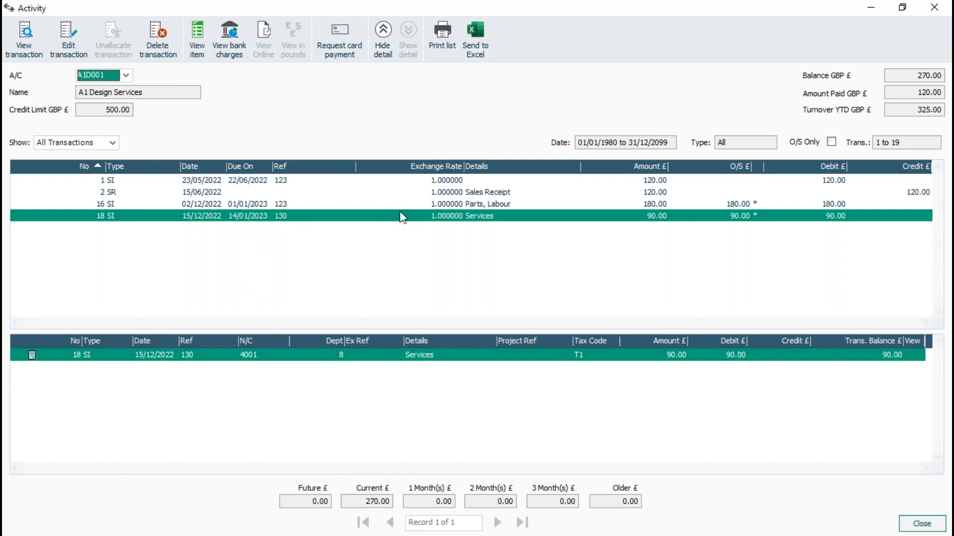
left_click(217, 215)
left_click(204, 205)
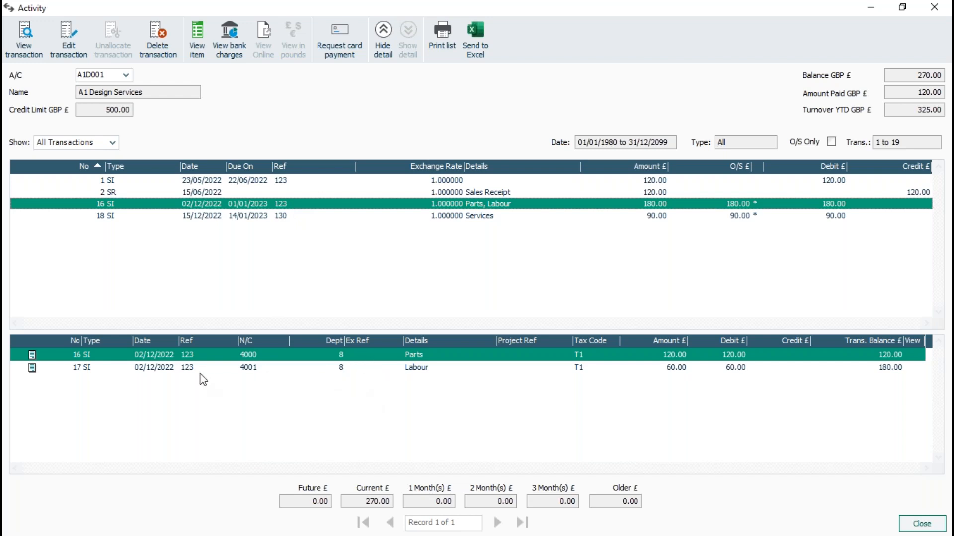
left_click(244, 217)
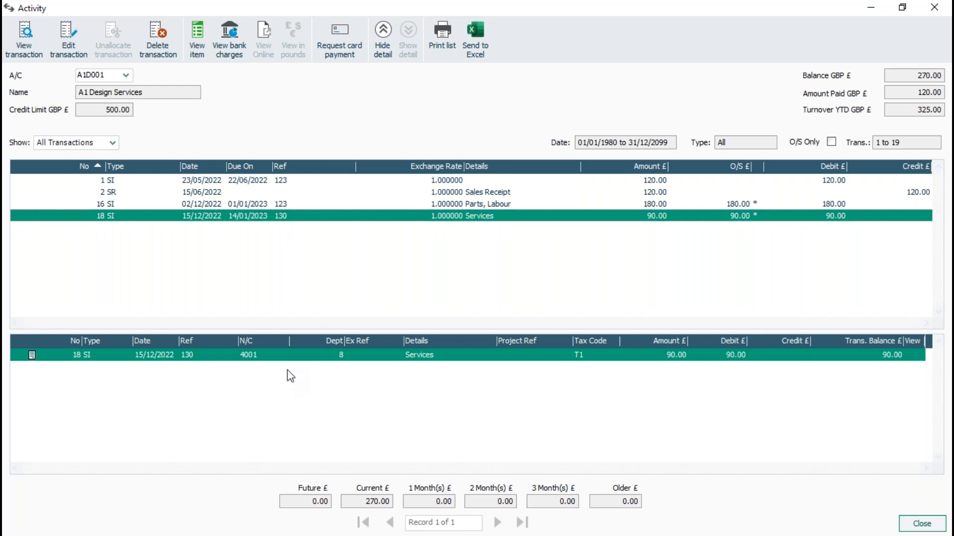
left_click(934, 9)
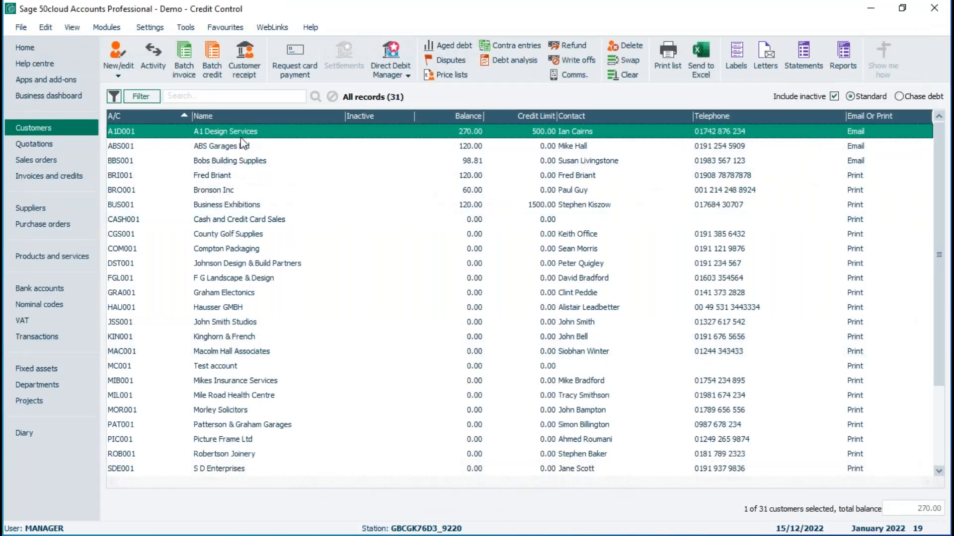
Step: Preview A1 Design Services' statement with the 11" 2 Part Stat with Remit Adv, Grouped & All Items layout, keeping the default criteria, and close it
left_click(804, 51)
left_click(47, 99)
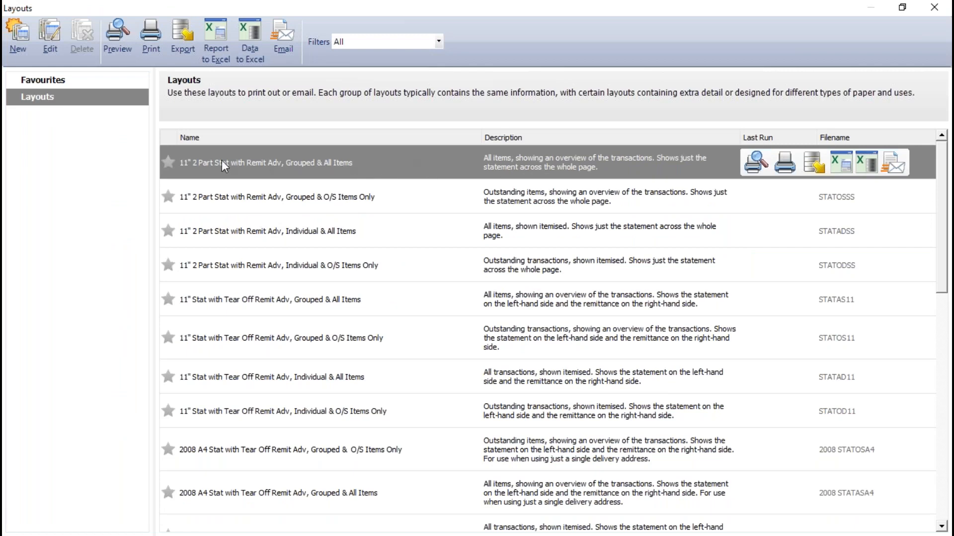
left_click(754, 164)
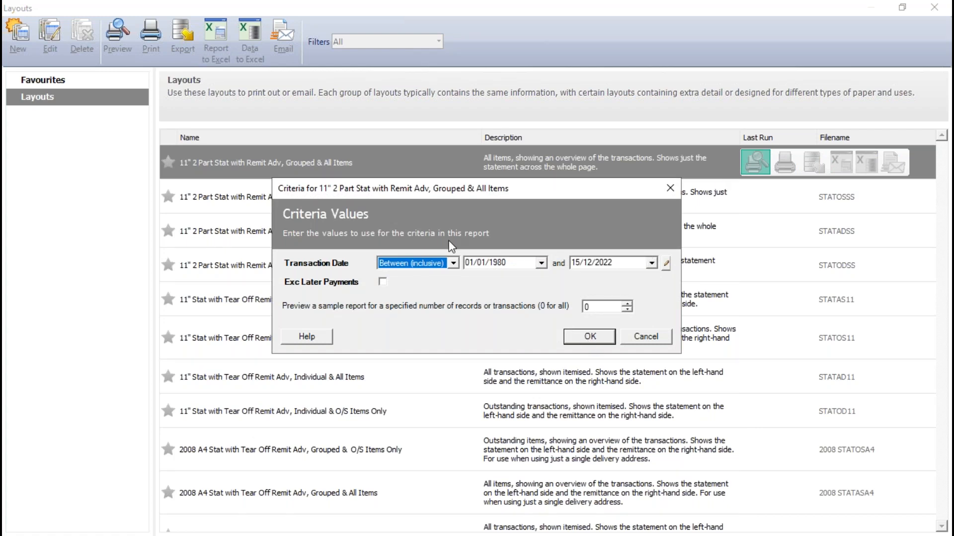
left_click(590, 338)
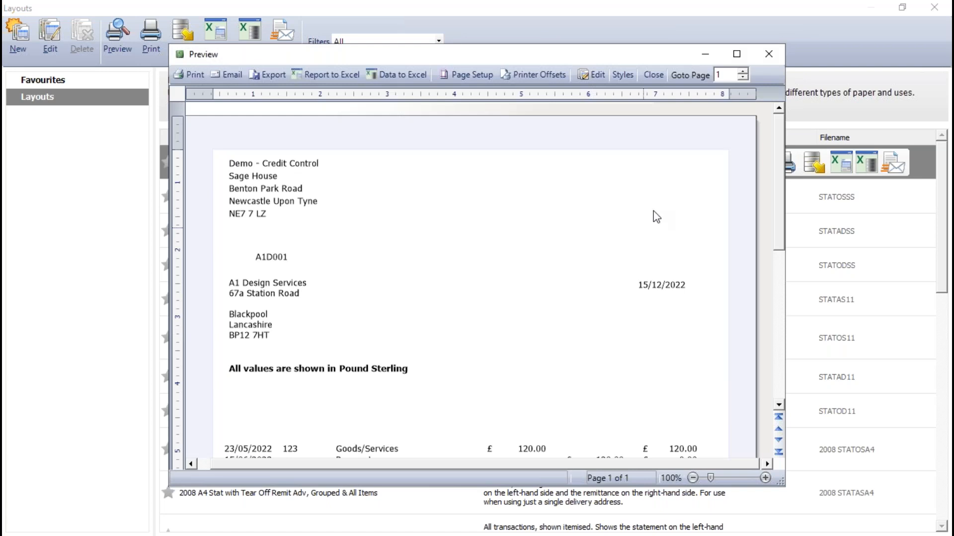
left_click(737, 54)
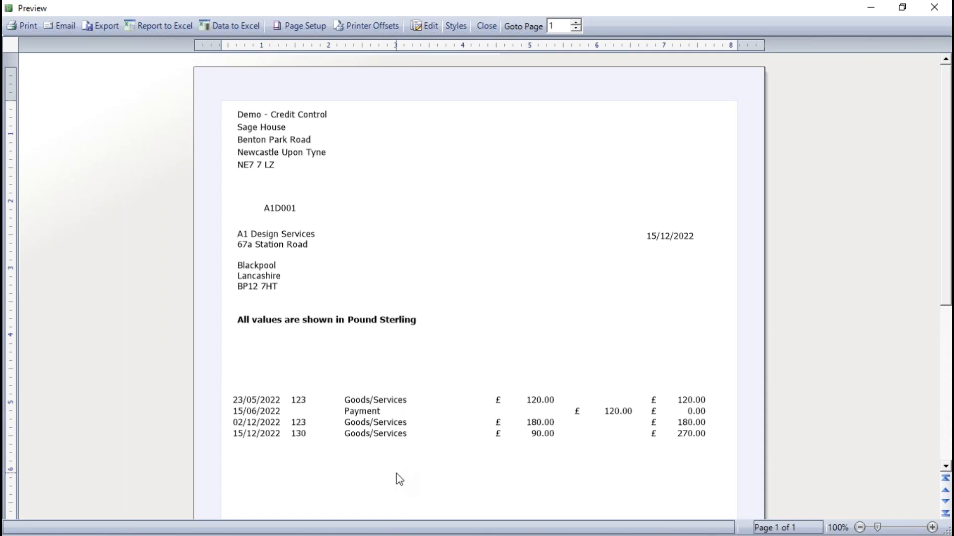
left_click(480, 26)
Step: Preview the 11" 2 Part Stat with Remit Adv, Grouped & O/S Items Only statement full-screen with the default criteria and close it
left_click(330, 198)
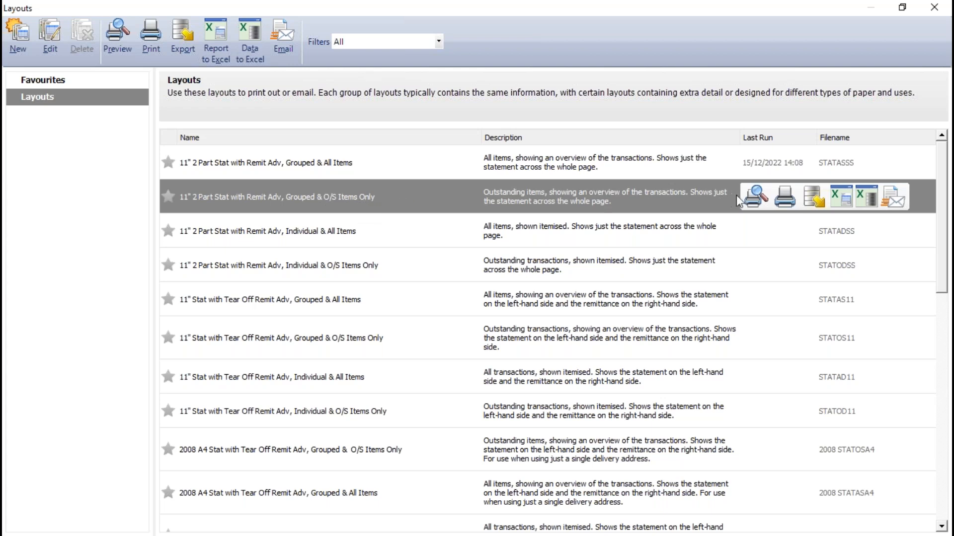
left_click(757, 201)
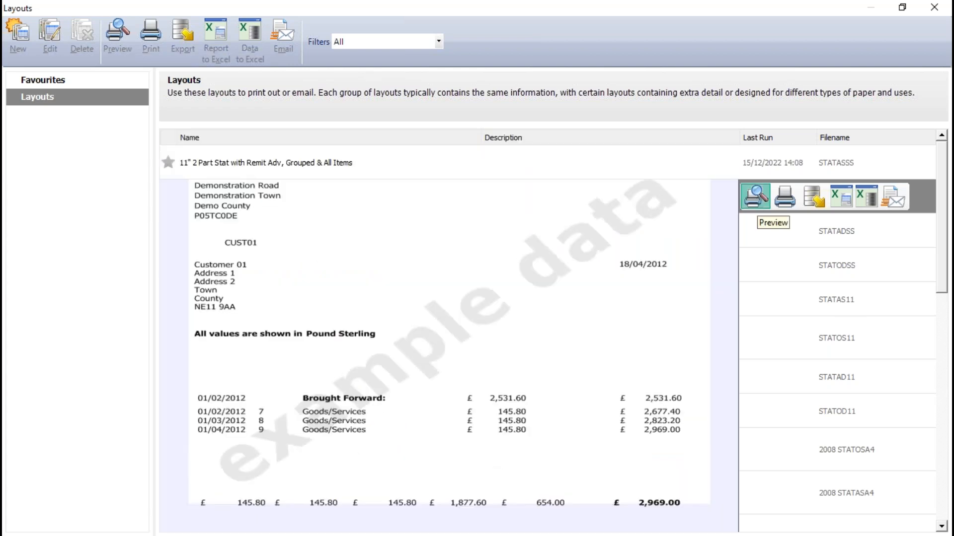
left_click(599, 339)
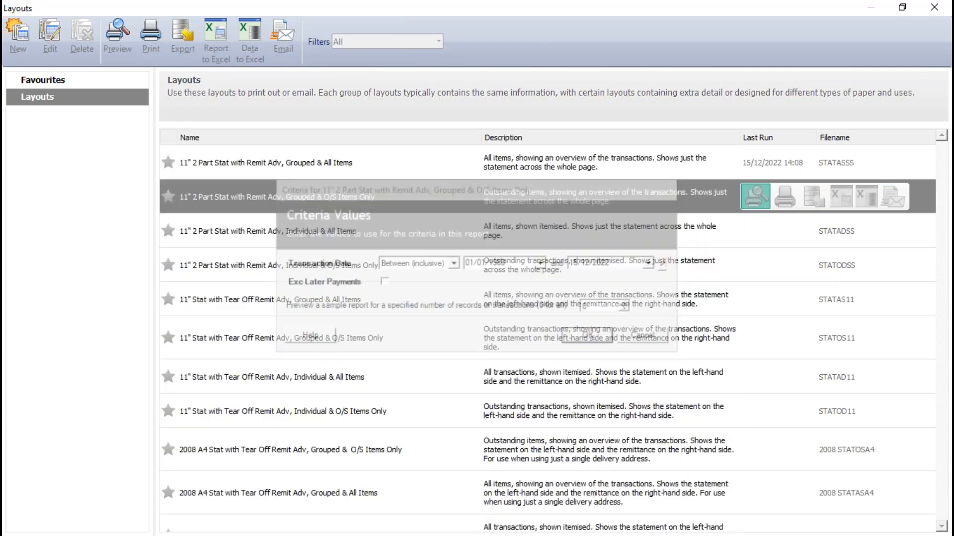
left_click(737, 53)
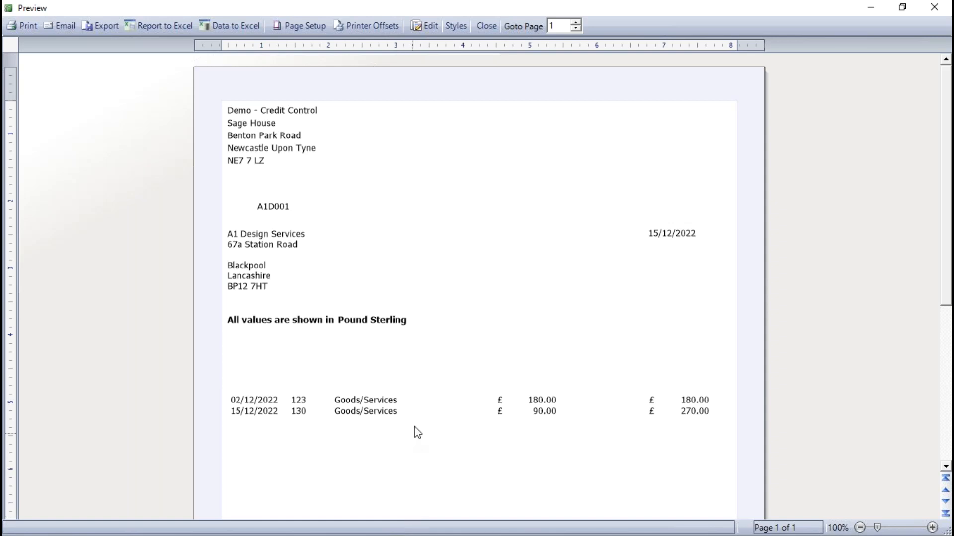
left_click(489, 25)
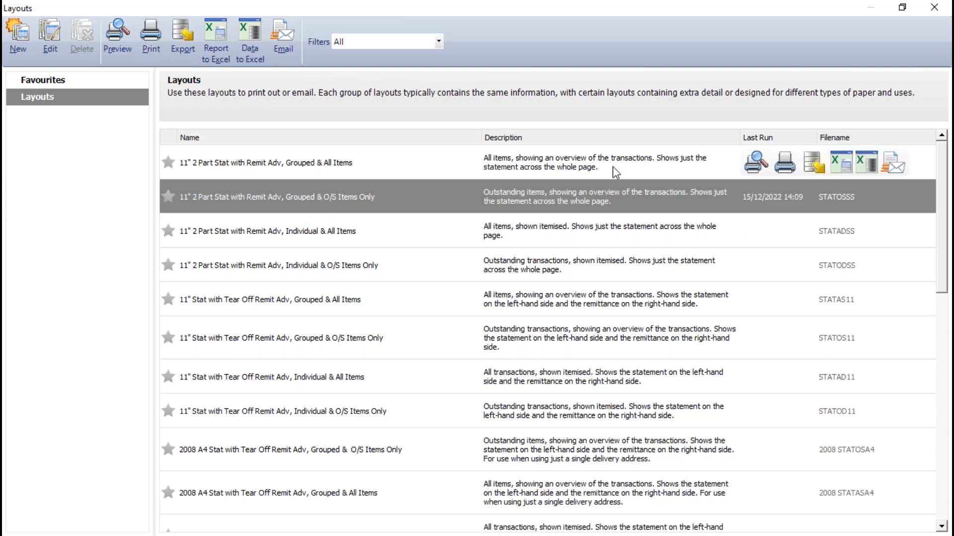
Step: Preview the grouped, outstanding-items-only 11" 2 Part statement again, examine its invoice lines for 123 and 130, and close it
left_click(754, 197)
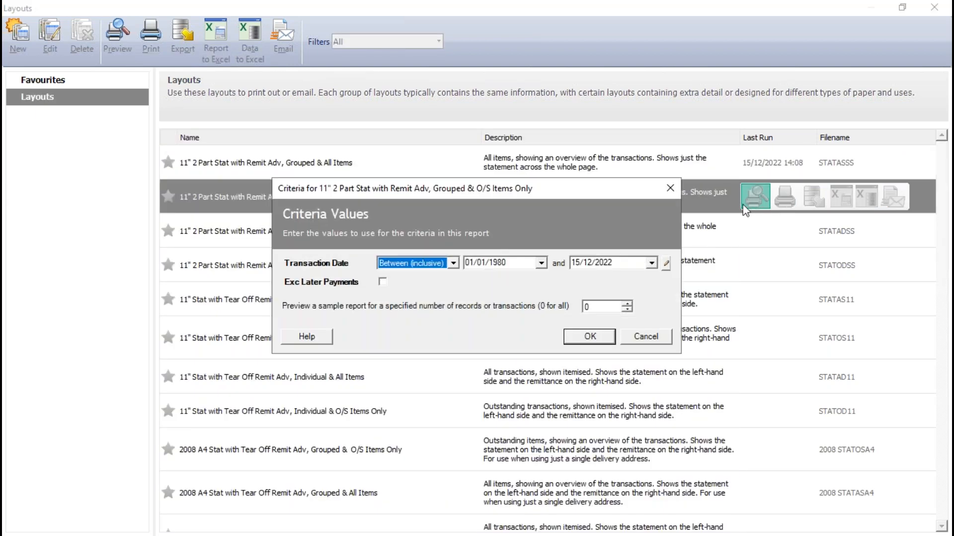
left_click_drag(420, 196, 420, 162)
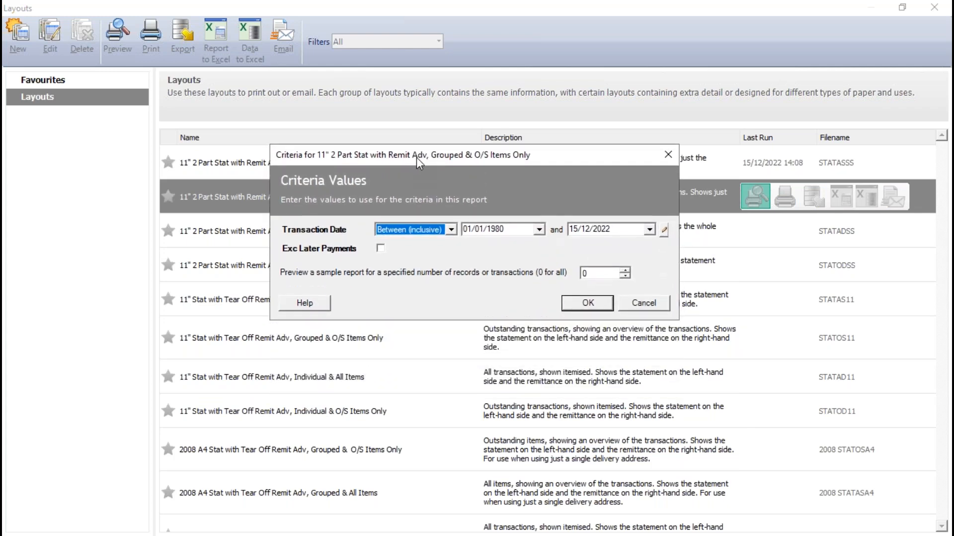
left_click(580, 306)
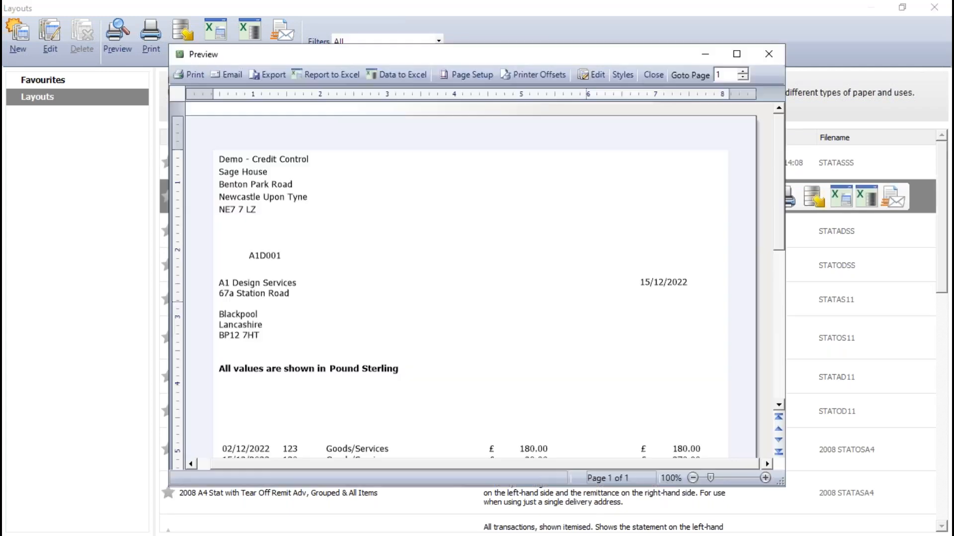
scroll(559, 323, "down", 2)
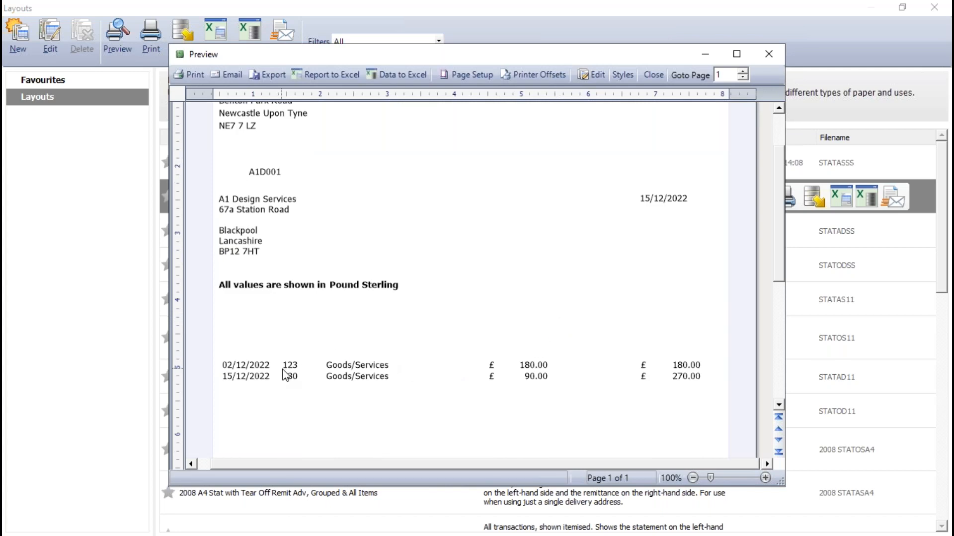
scroll(296, 375, "down", 2)
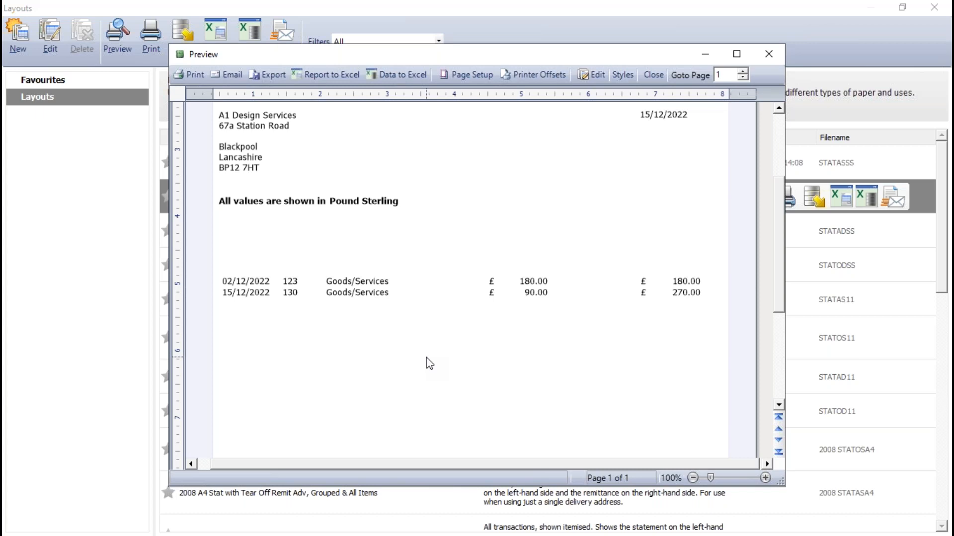
left_click(653, 75)
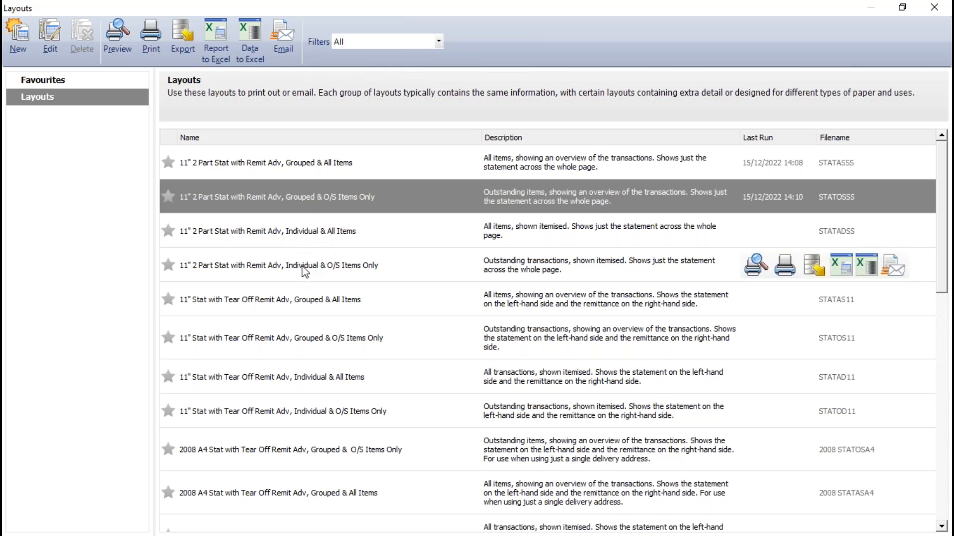
Step: Preview the 11" 2 Part Stat with Remit Adv, Individual & O/S Items Only statement with the default criteria and close it
left_click(305, 272)
left_click(301, 238)
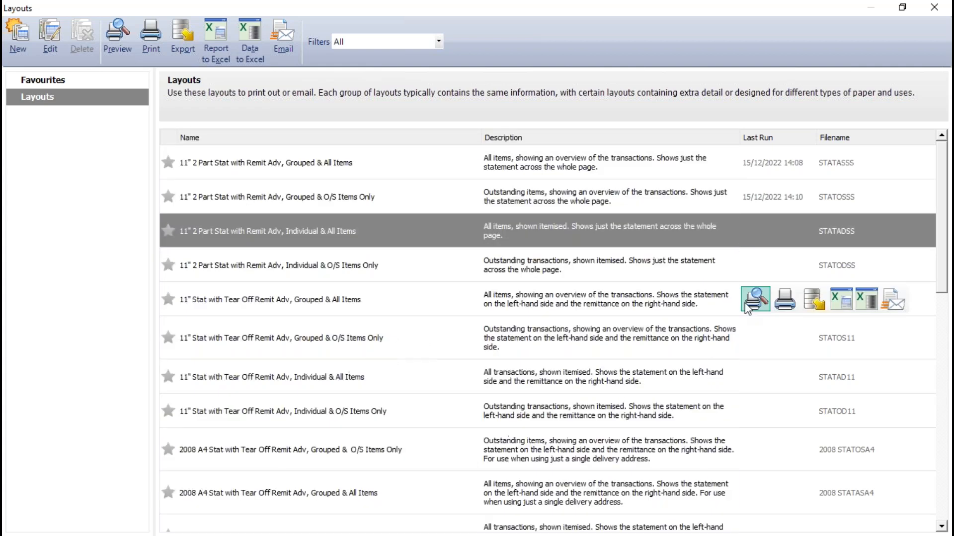
left_click(317, 272)
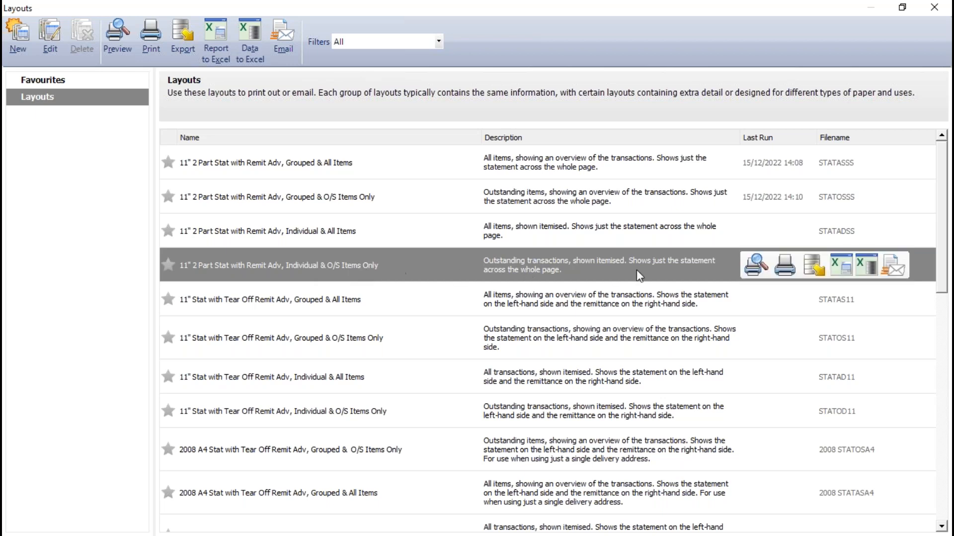
left_click(755, 265)
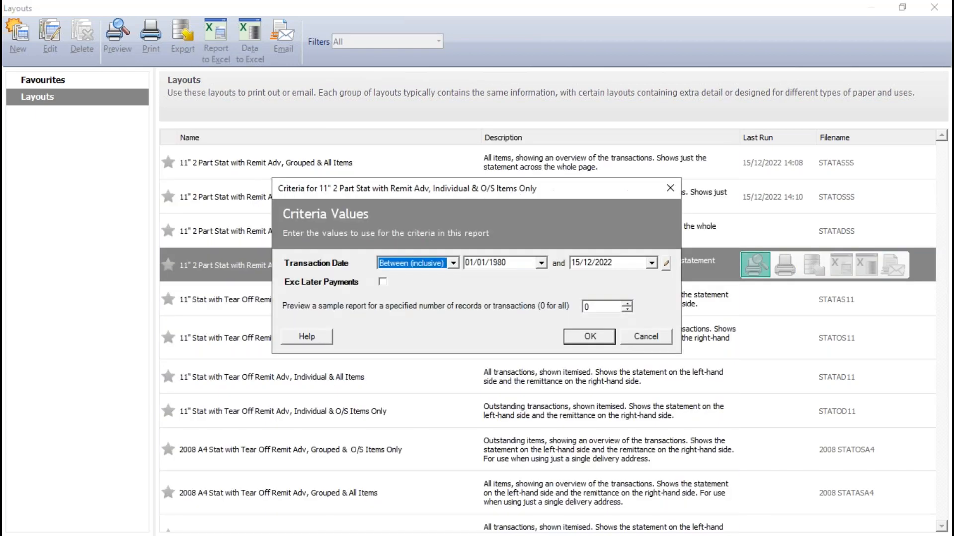
left_click(590, 338)
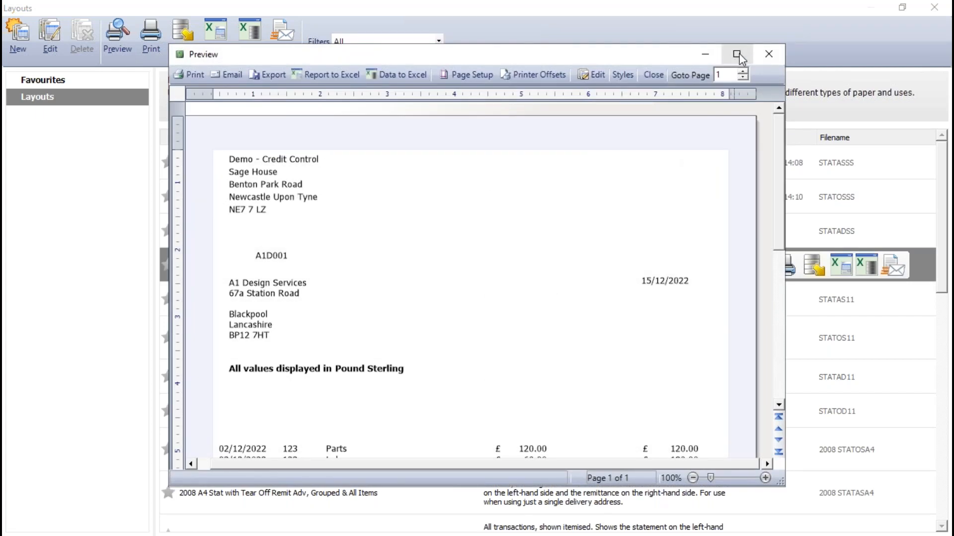
left_click(738, 56)
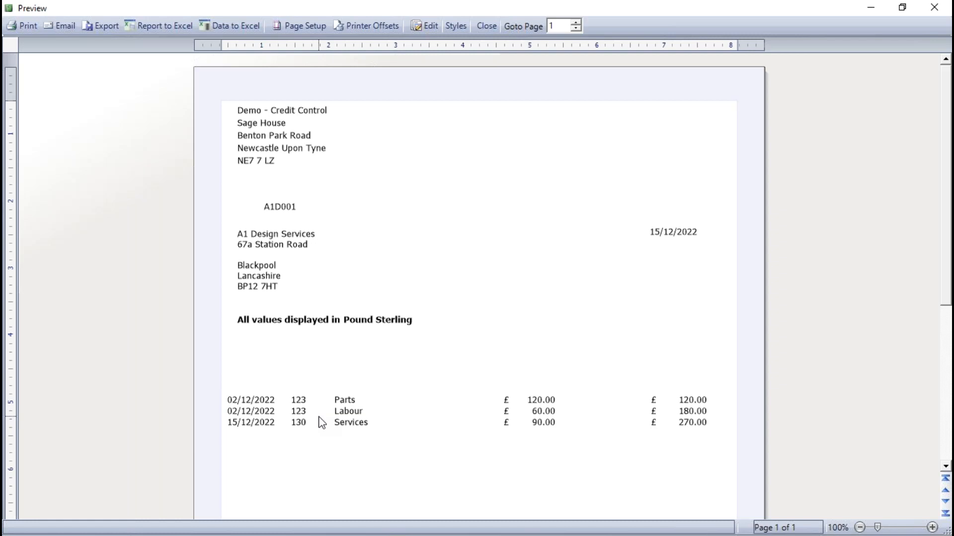
left_click(488, 25)
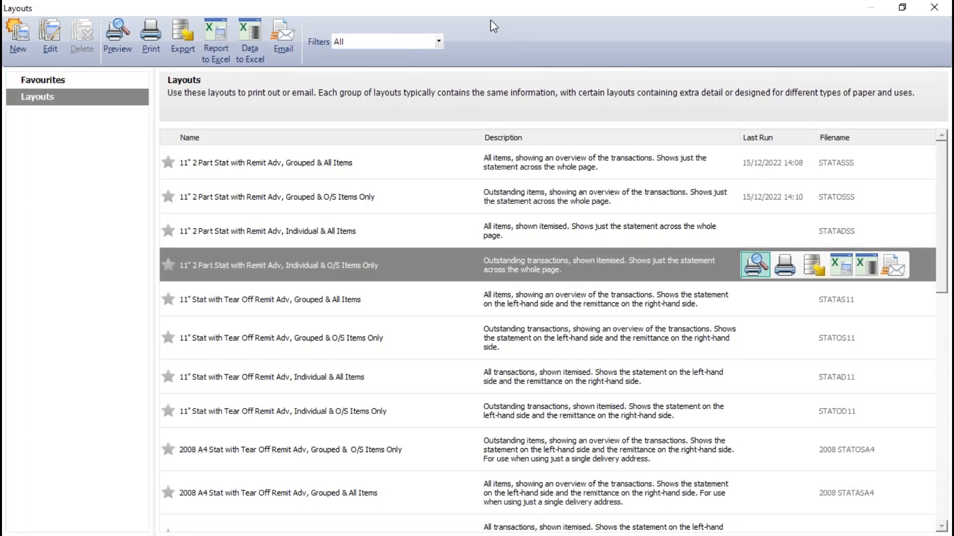
Step: Preview the A4 Statement, Grouped & O/S Items - Plain Paper (Print or Email) layout full-screen with the default criteria and close it
mouse_move(852, 233)
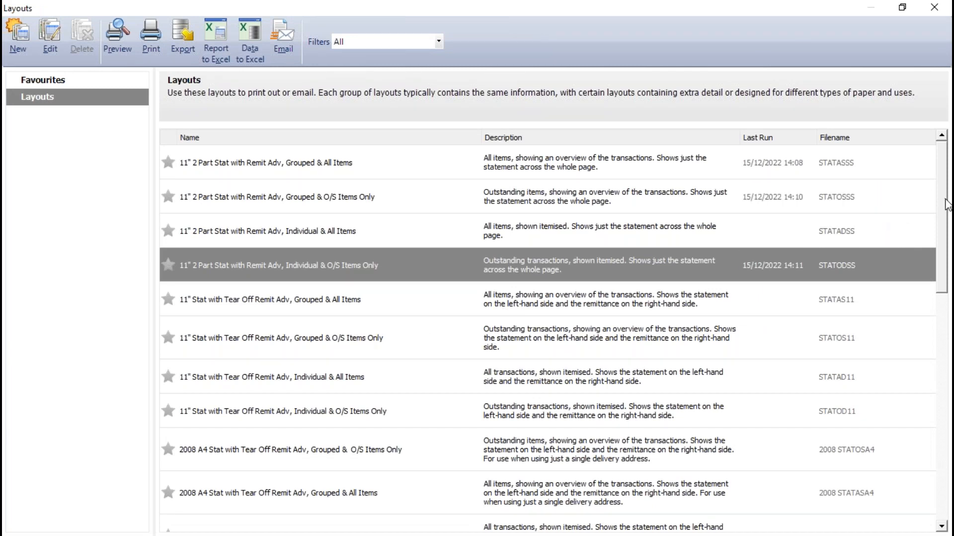
scroll(946, 308, "down", 3)
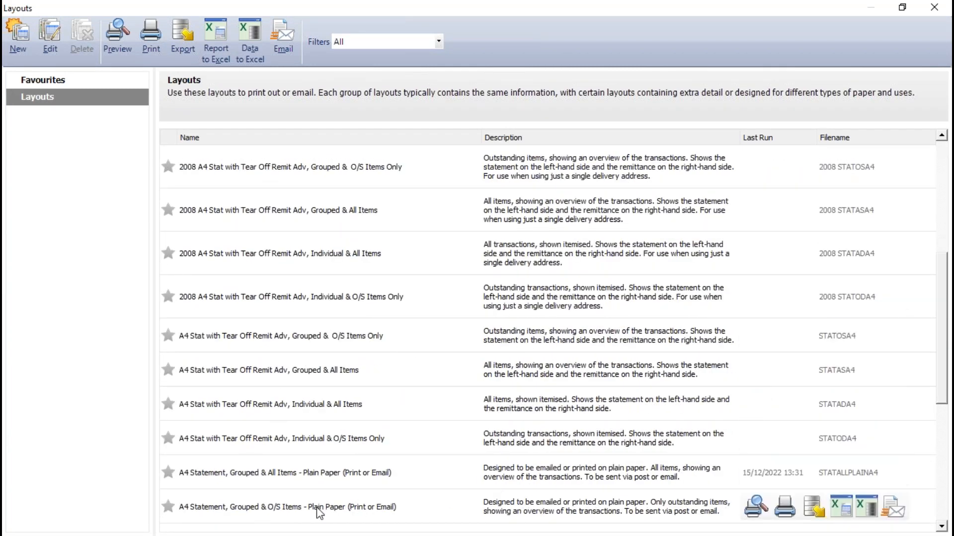
left_click(293, 511)
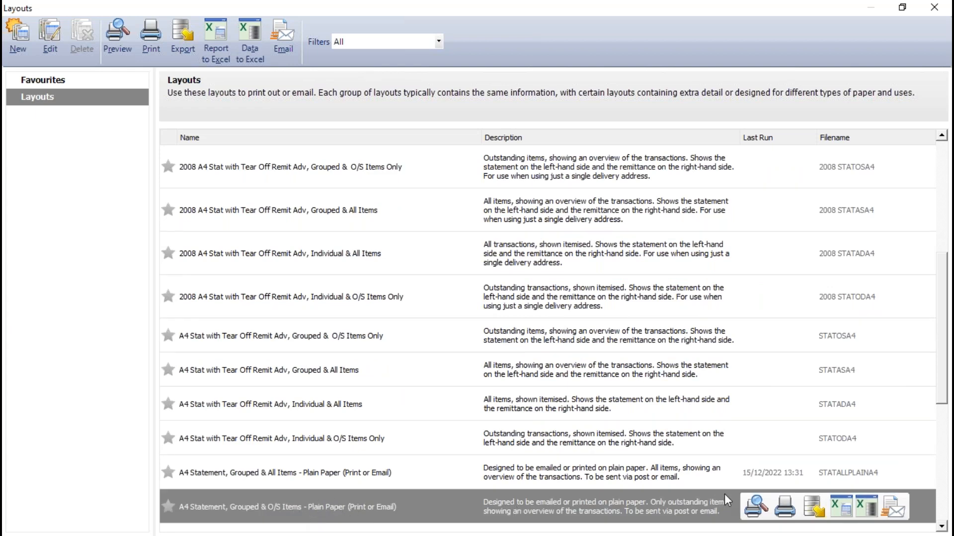
left_click(755, 507)
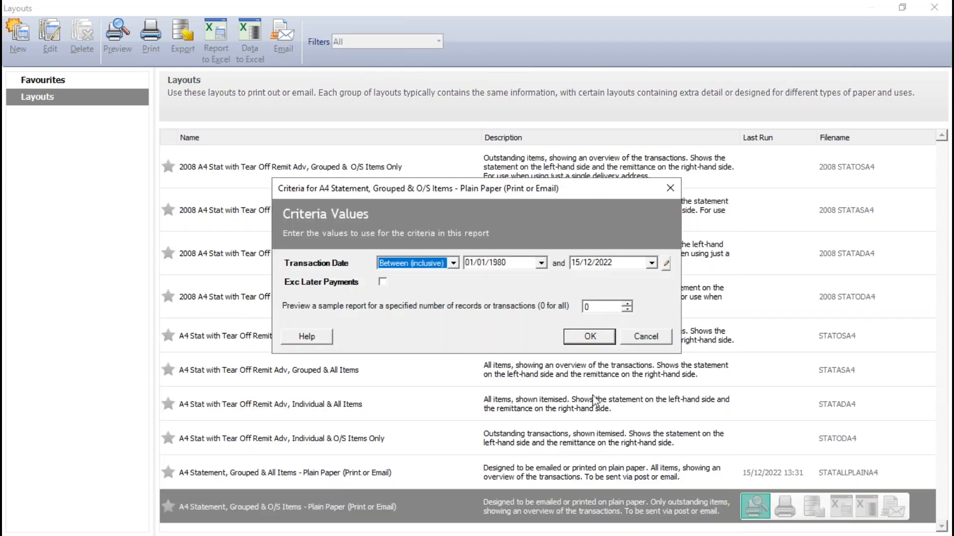
left_click(596, 335)
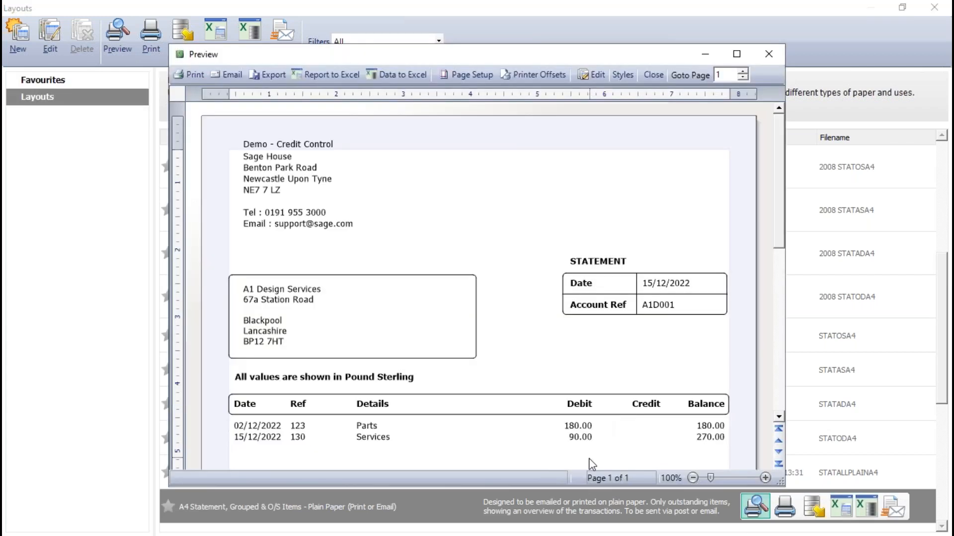
left_click(736, 54)
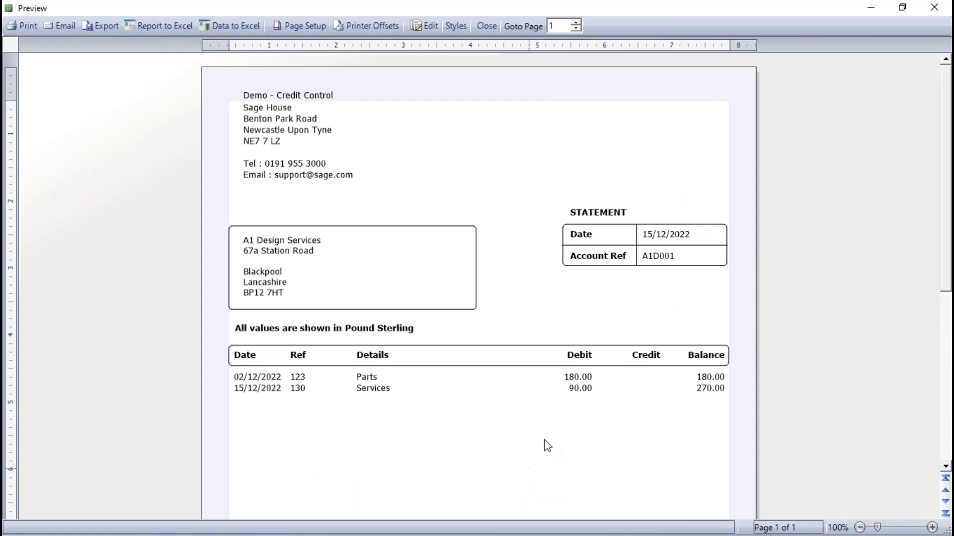
left_click(485, 26)
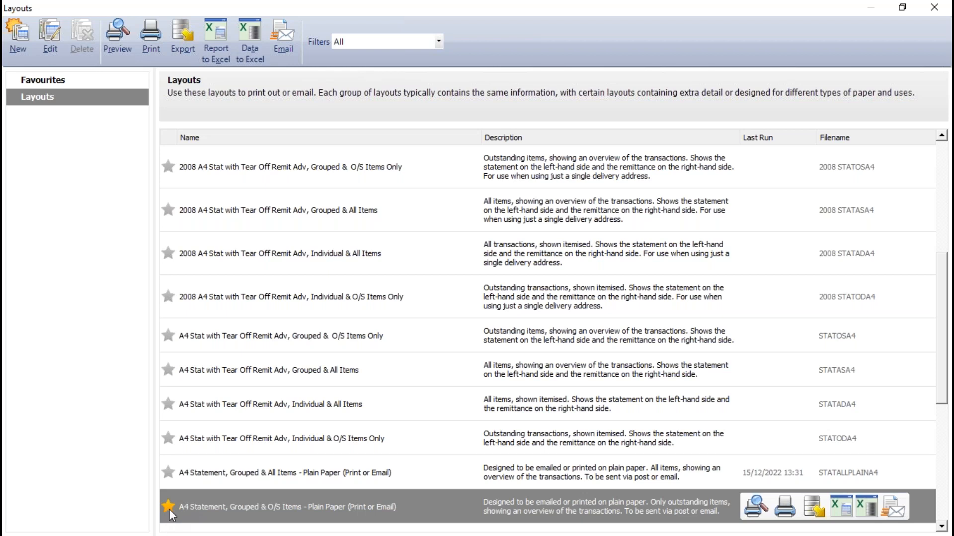
Step: Check the Favourites list for the starred A4 plain paper statement, close the layouts window and reopen the customer statements
left_click(51, 81)
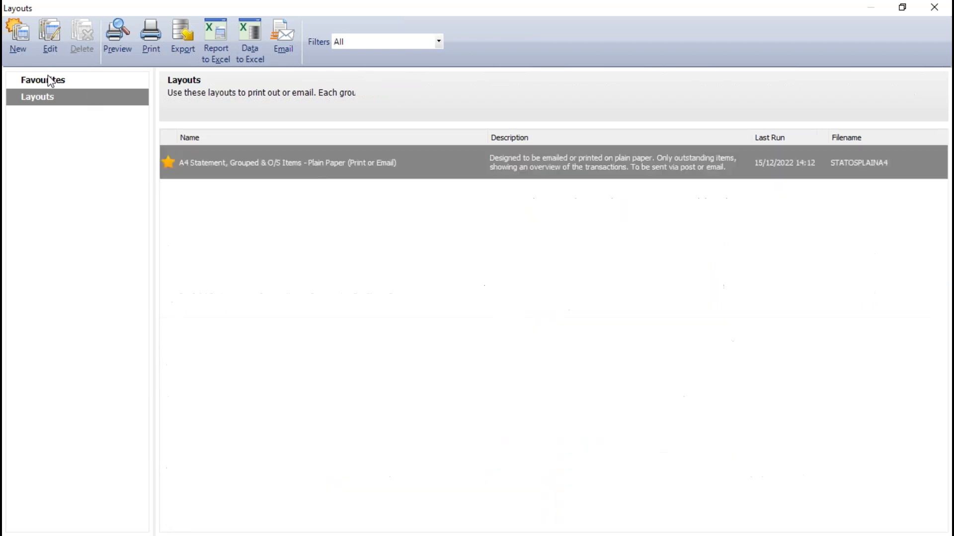
mouse_move(213, 160)
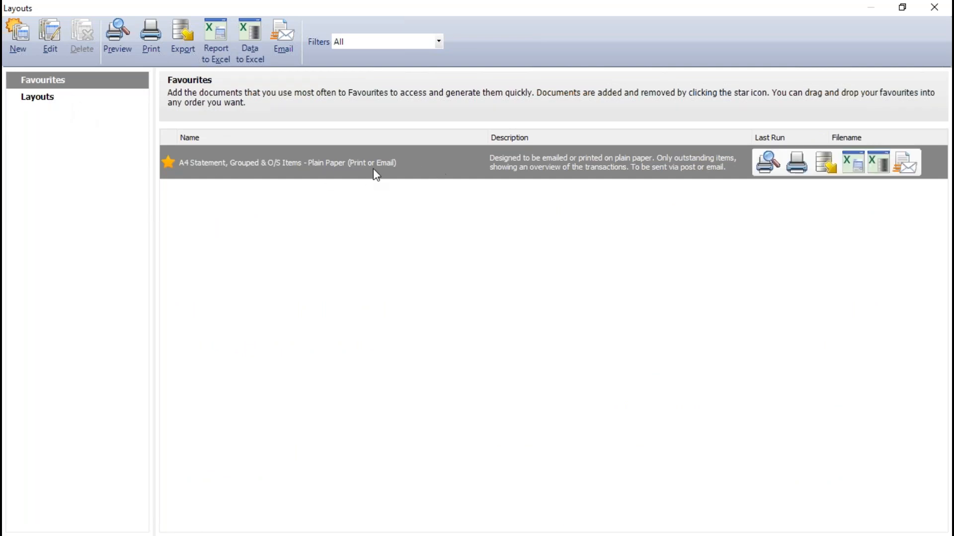
left_click(934, 8)
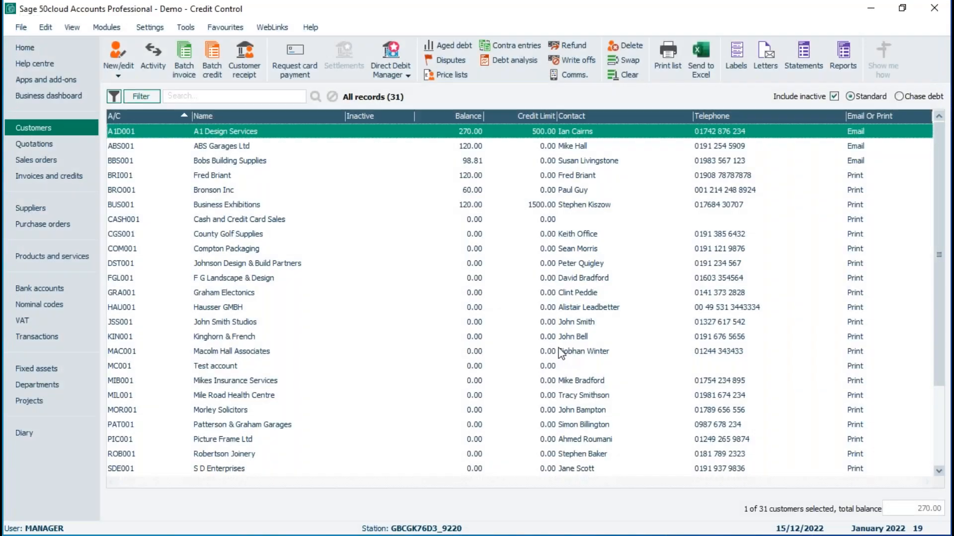
left_click(803, 52)
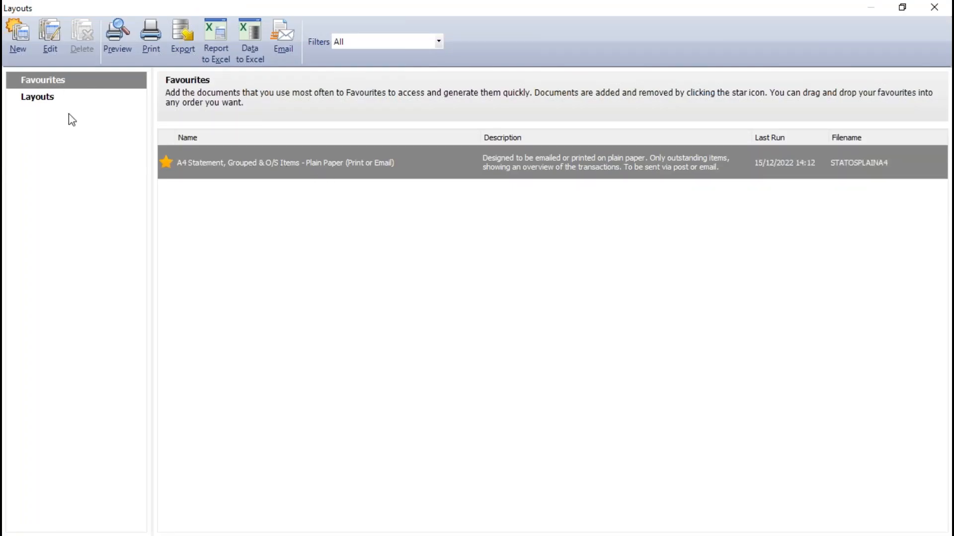
Step: View sample images of the 11" 2 Part Grouped & All Items and 11" Tear Off Individual & All Items layouts, return to Favourites and close the window
left_click(50, 101)
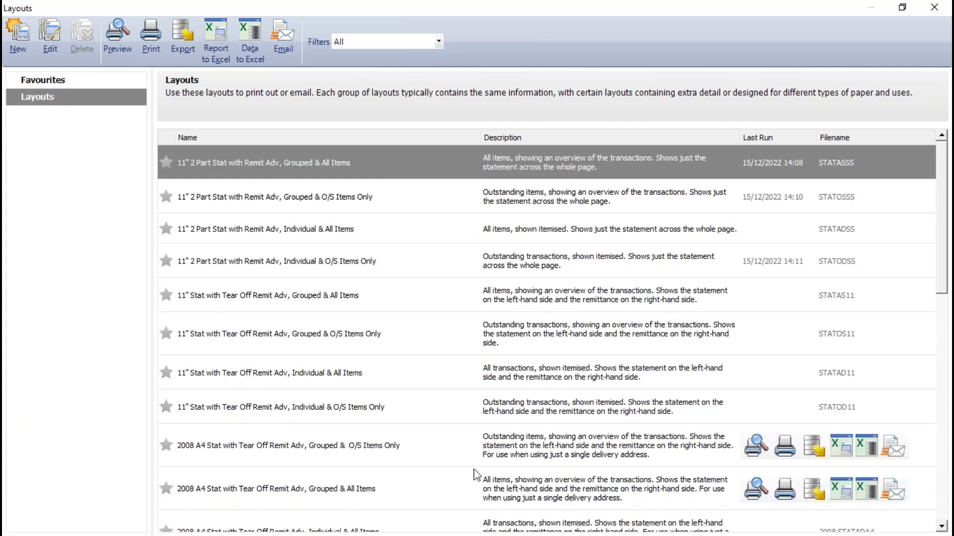
mouse_move(758, 312)
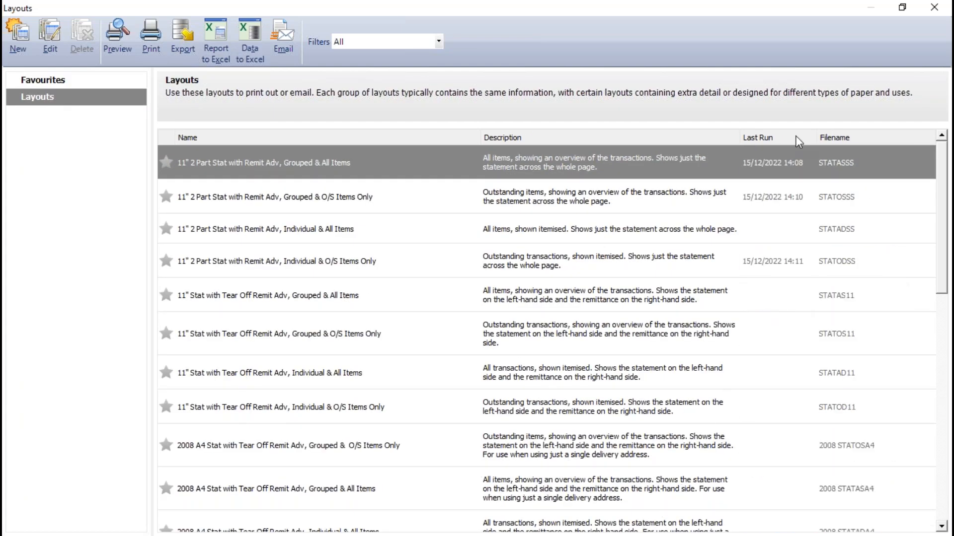
mouse_move(756, 158)
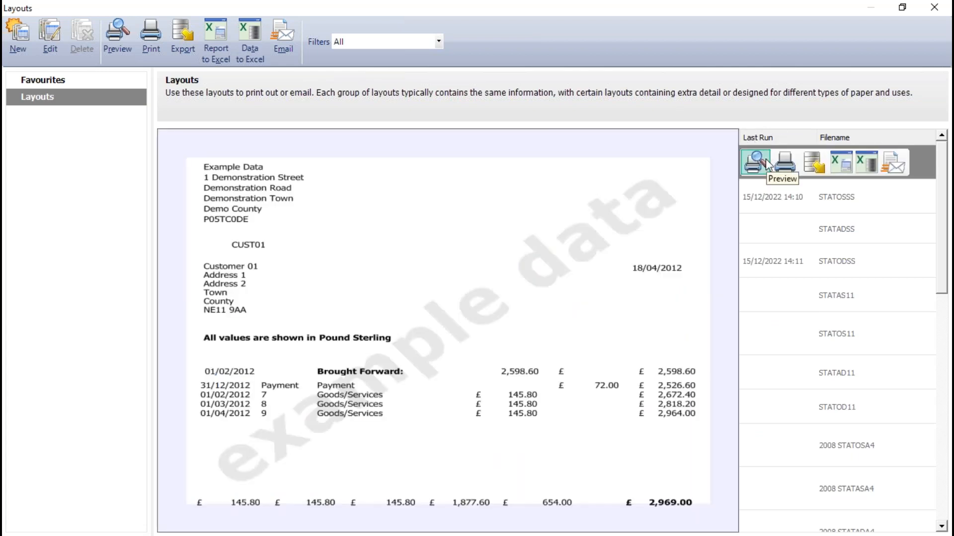
mouse_move(765, 382)
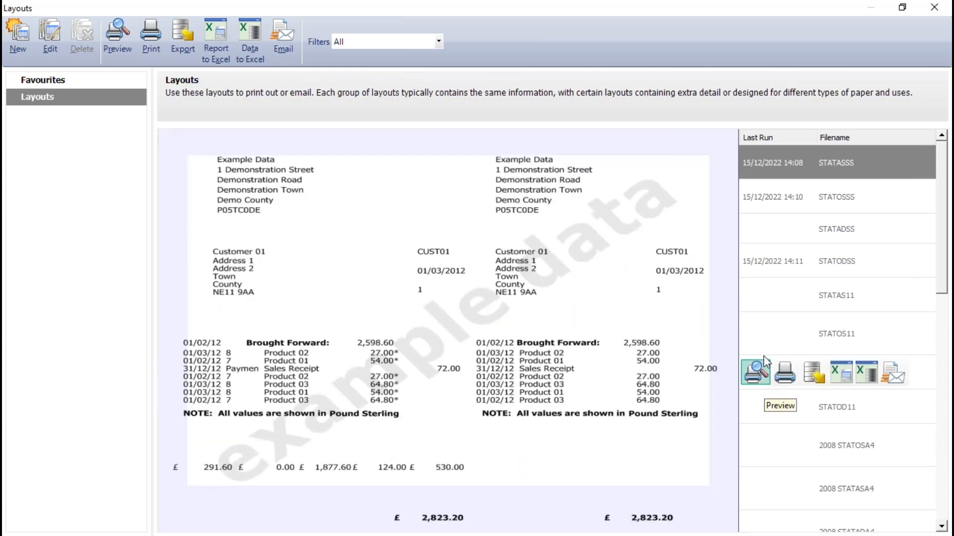
left_click(42, 81)
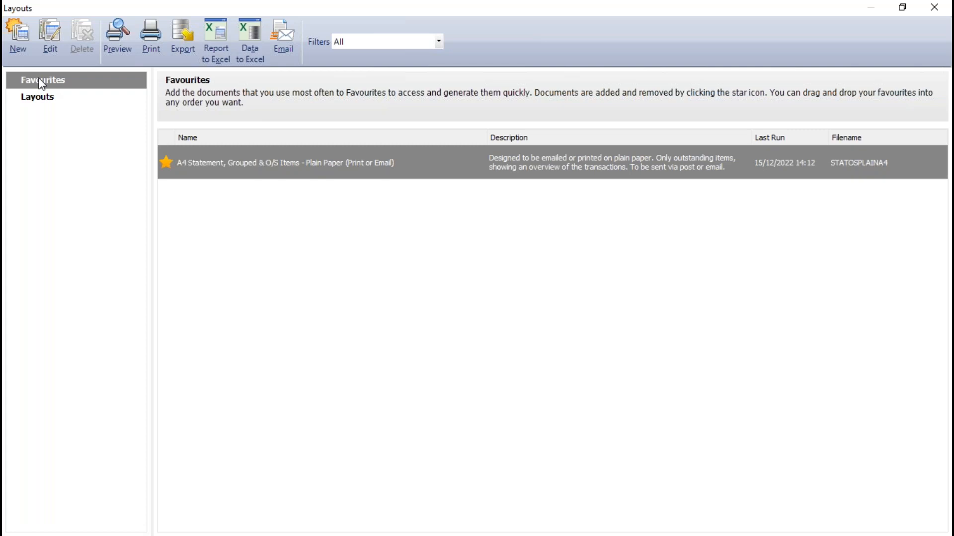
left_click(935, 10)
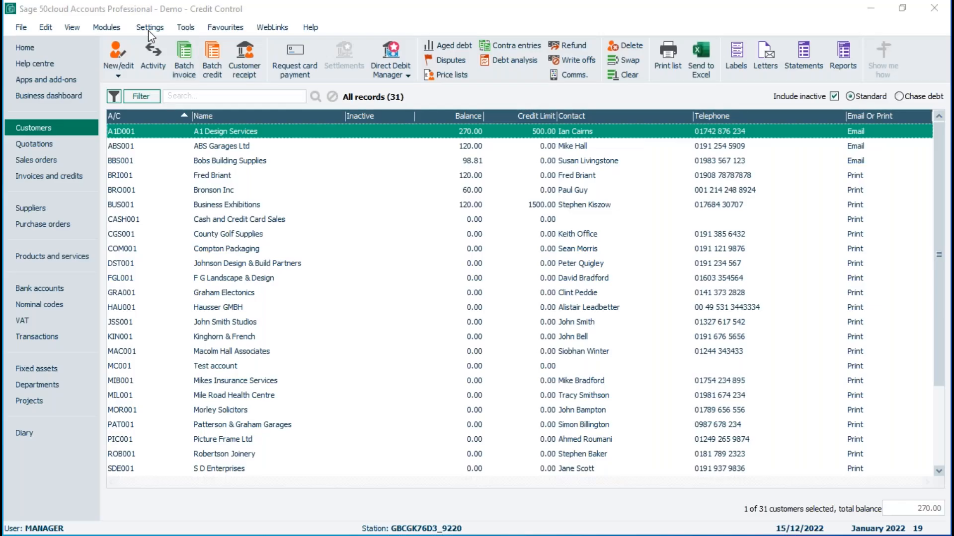
Step: Examine the statement descriptions for invoices, credits, discounts and payments in Customer Defaults and accept them without changes
left_click(148, 29)
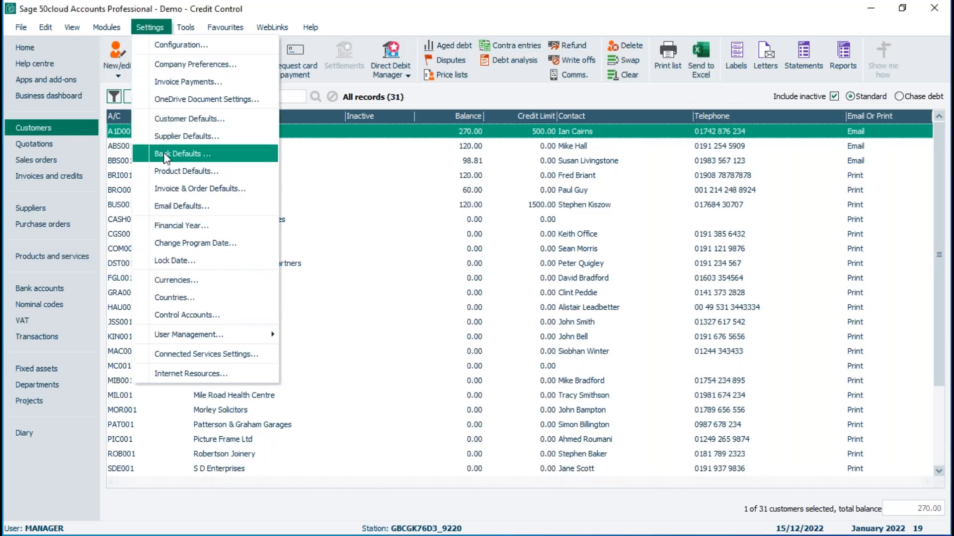
left_click(171, 124)
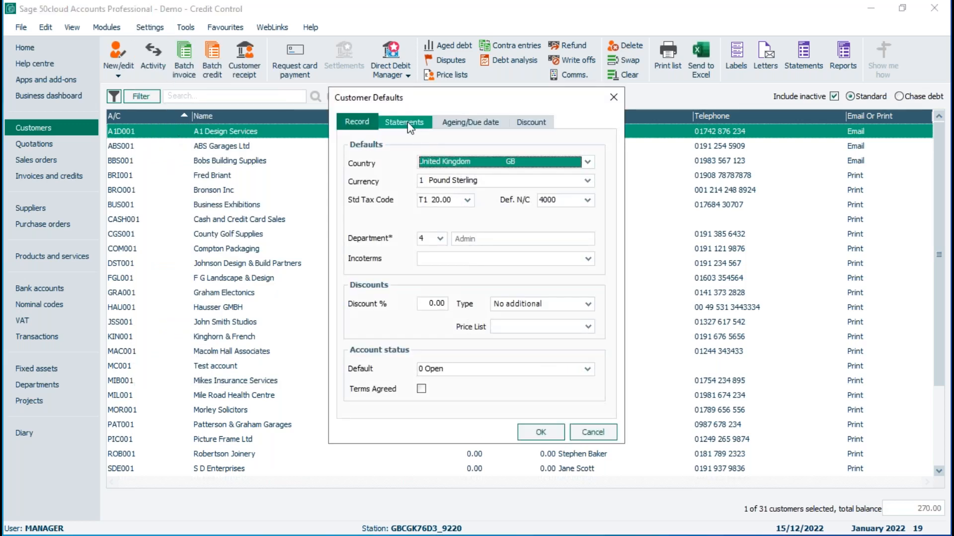
left_click(405, 123)
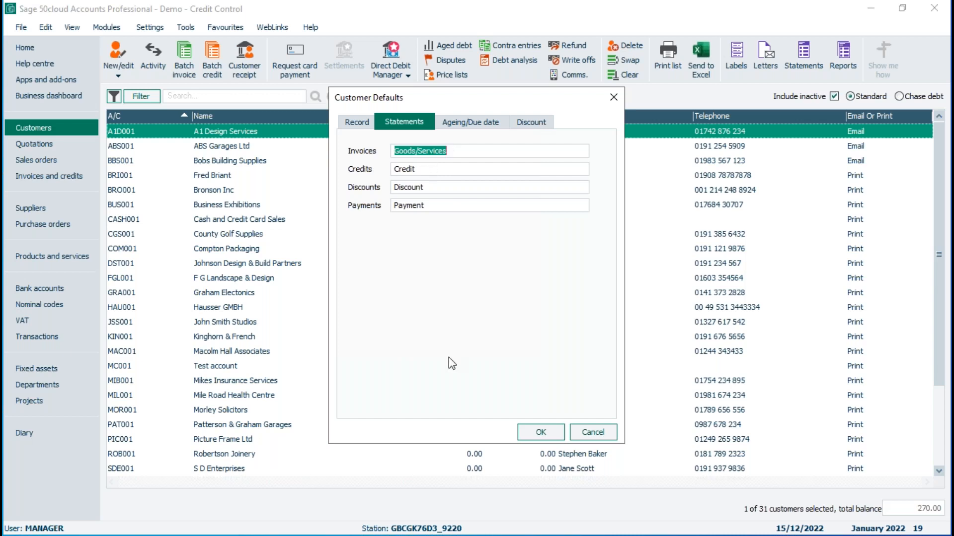
left_click(540, 434)
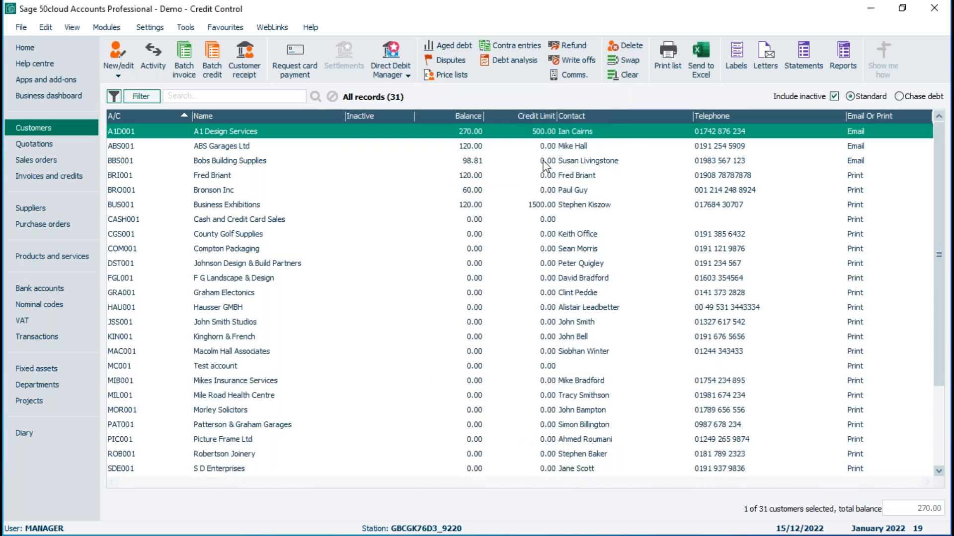
Step: Preview A1 Design Services' statement full-screen from the favourite A4 plain paper layout with the default criteria and close it
left_click(807, 52)
mouse_move(289, 167)
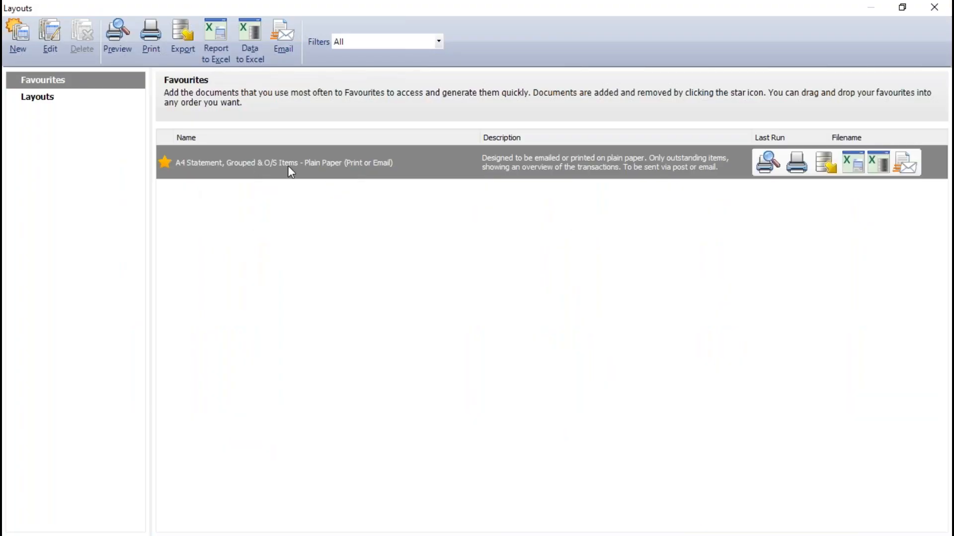
left_click(768, 162)
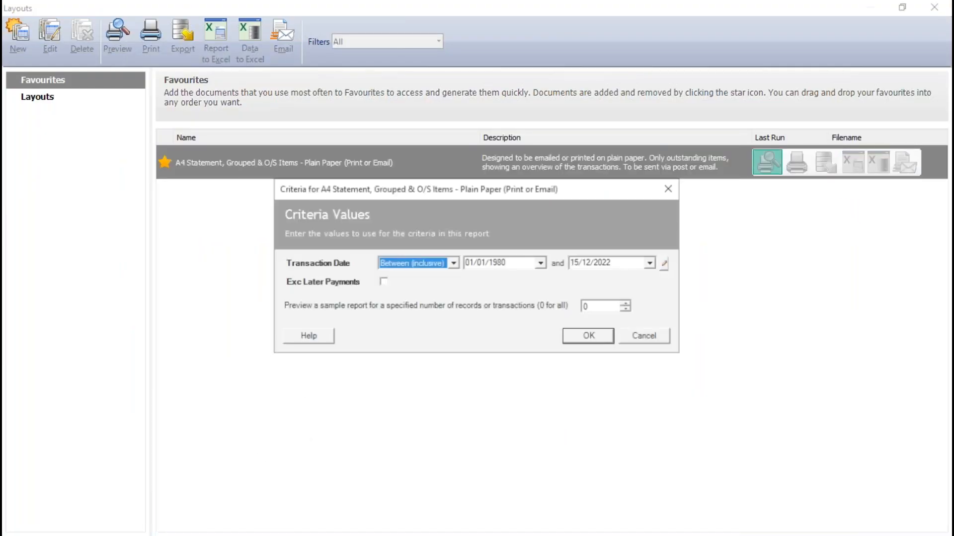
left_click(590, 337)
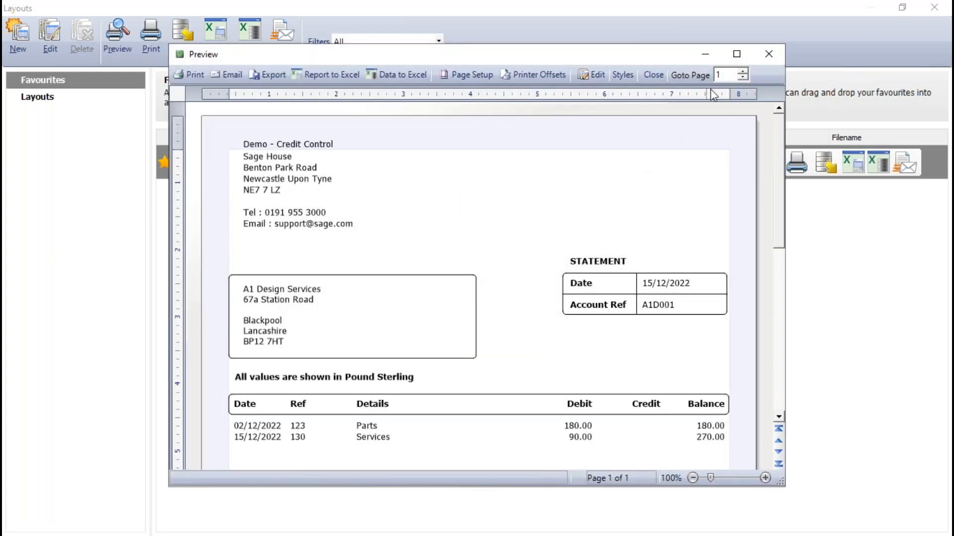
left_click(737, 54)
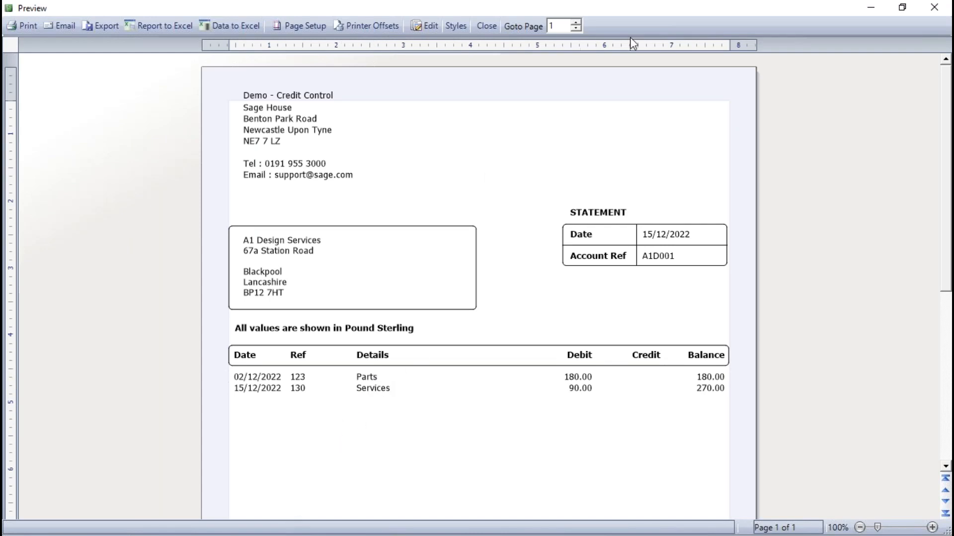
left_click(486, 26)
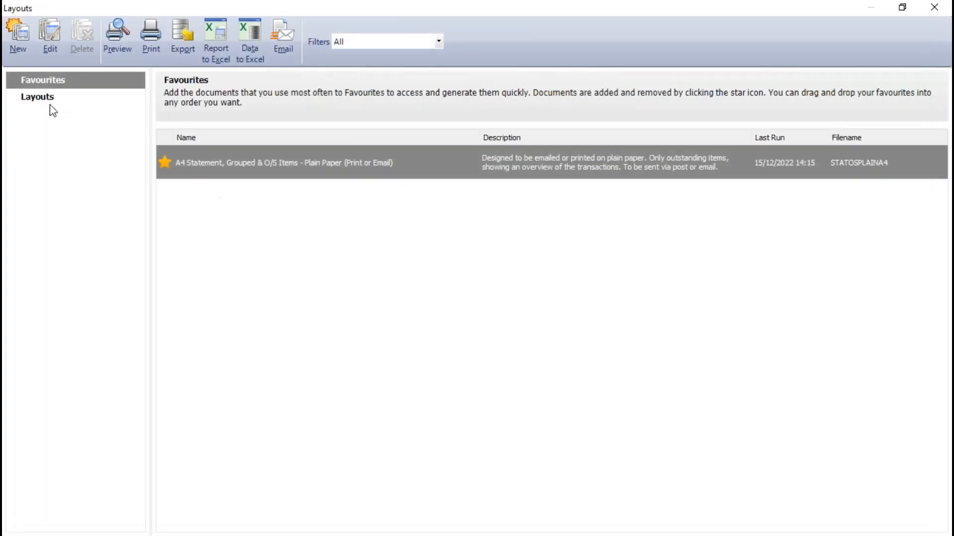
Step: Preview the 11" 2 Part Stat with Remit Adv, Grouped & O/S Items Only statement full-screen, examine its transaction descriptions, and close it and the layouts window
left_click(48, 99)
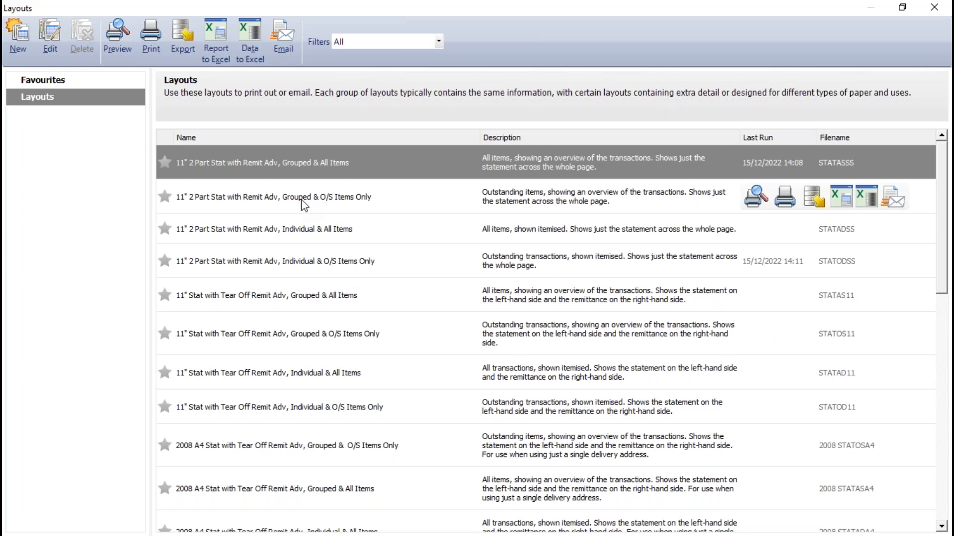
left_click(305, 197)
left_click(756, 197)
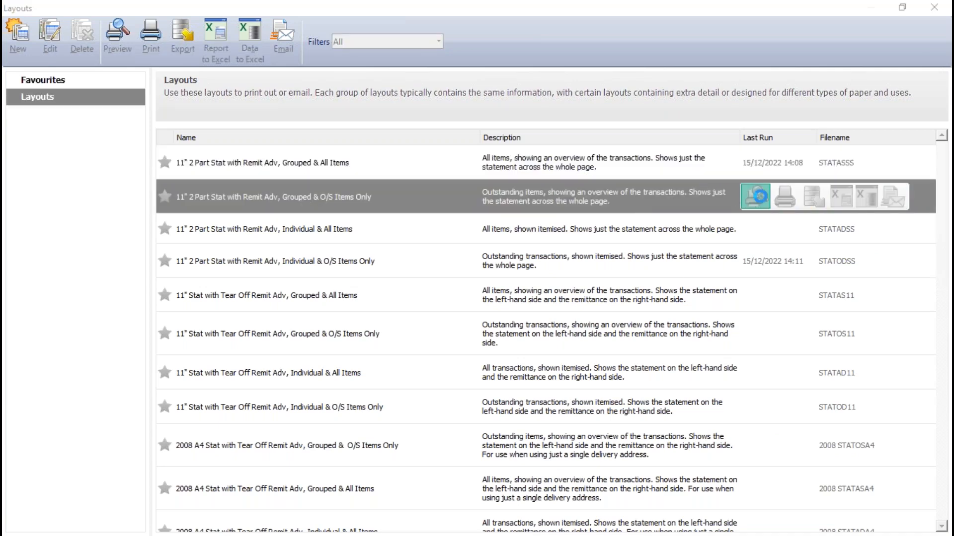
left_click(588, 337)
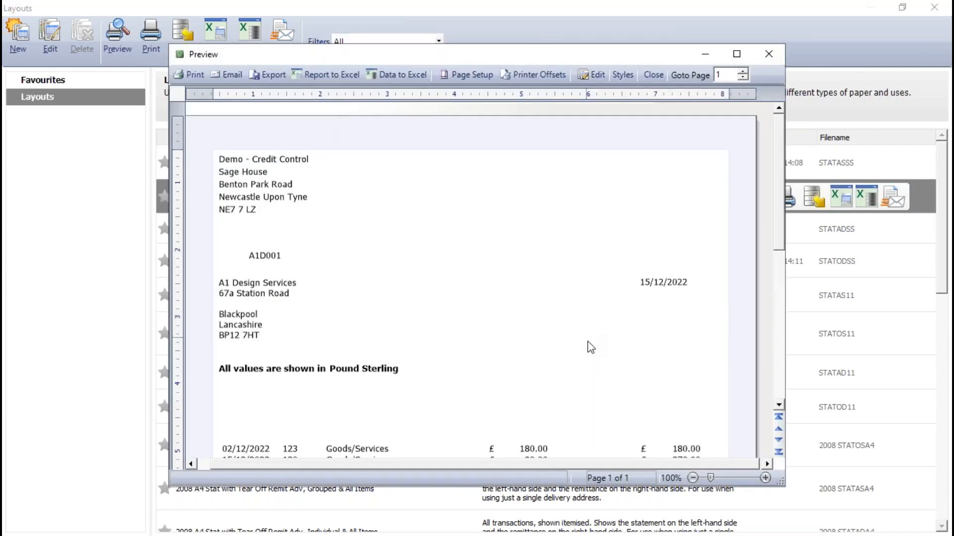
scroll(600, 334, "down", 3)
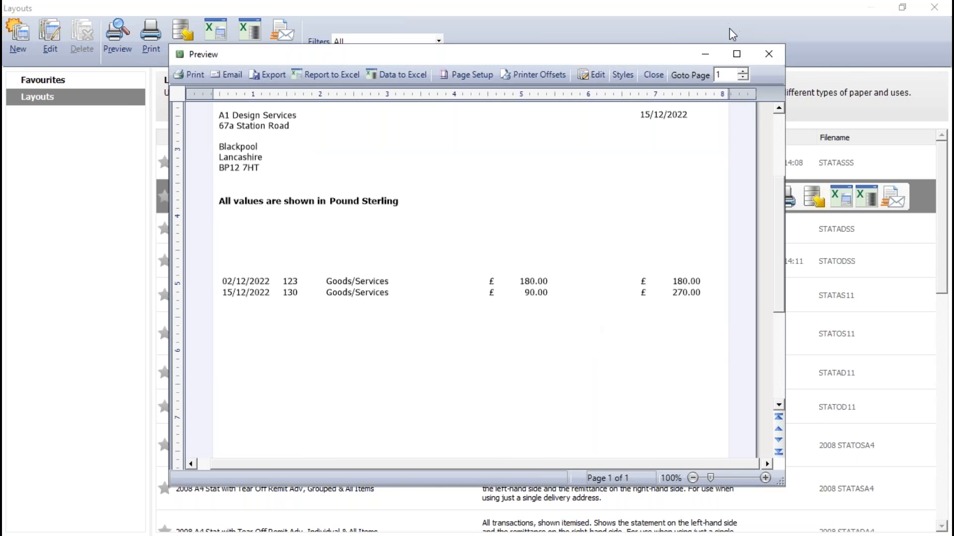
left_click(737, 54)
scroll(544, 284, "up", 3)
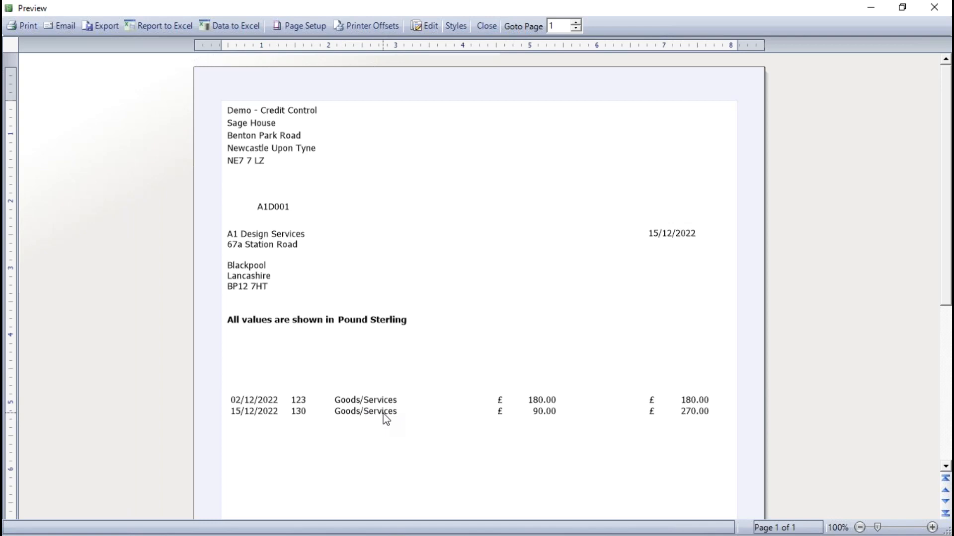
left_click(486, 26)
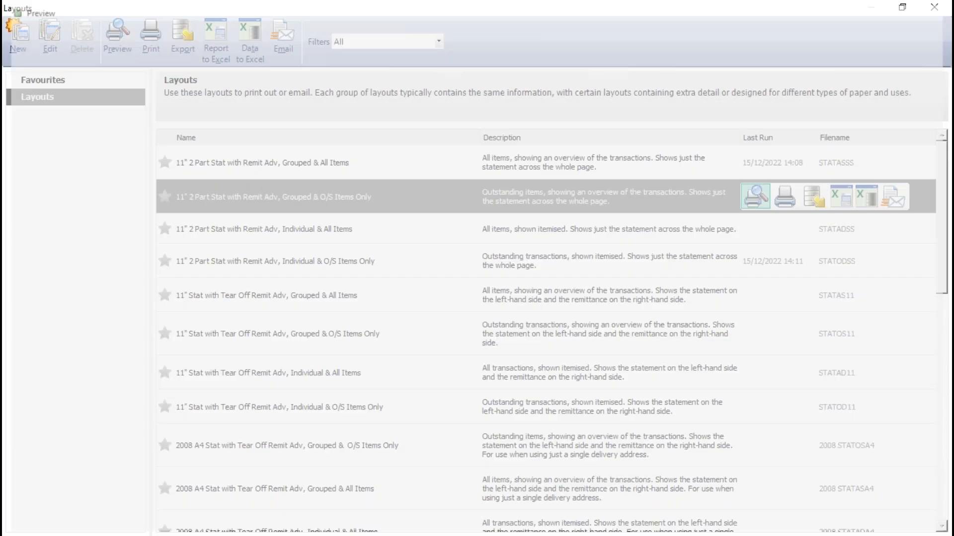
left_click(934, 7)
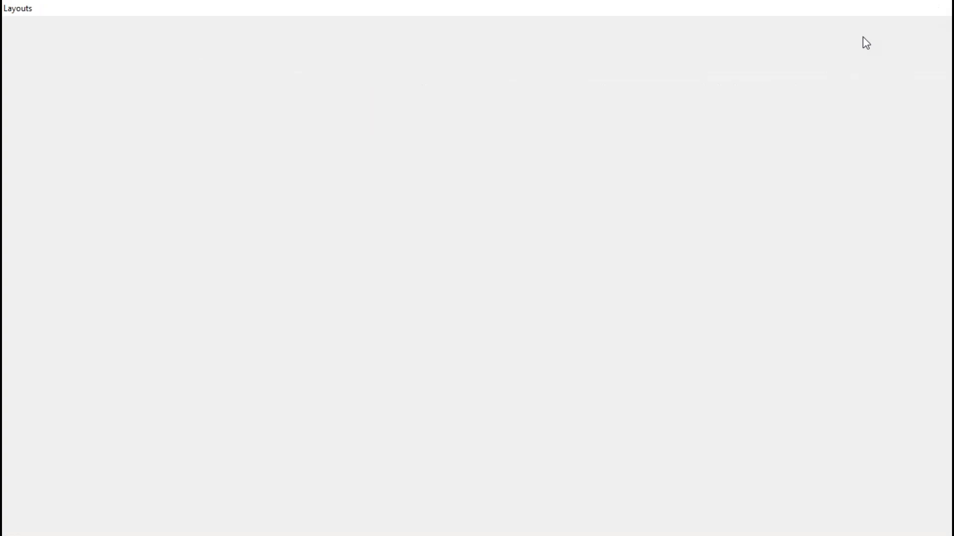
Step: Start a batch customer credit for A1 Design Services with the default dates and enter credit number 567
left_click(212, 52)
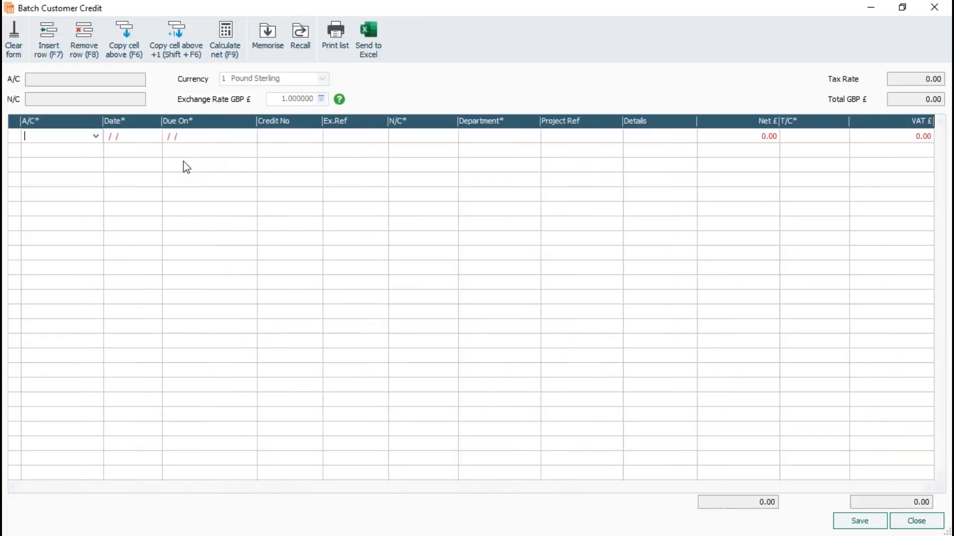
left_click(96, 136)
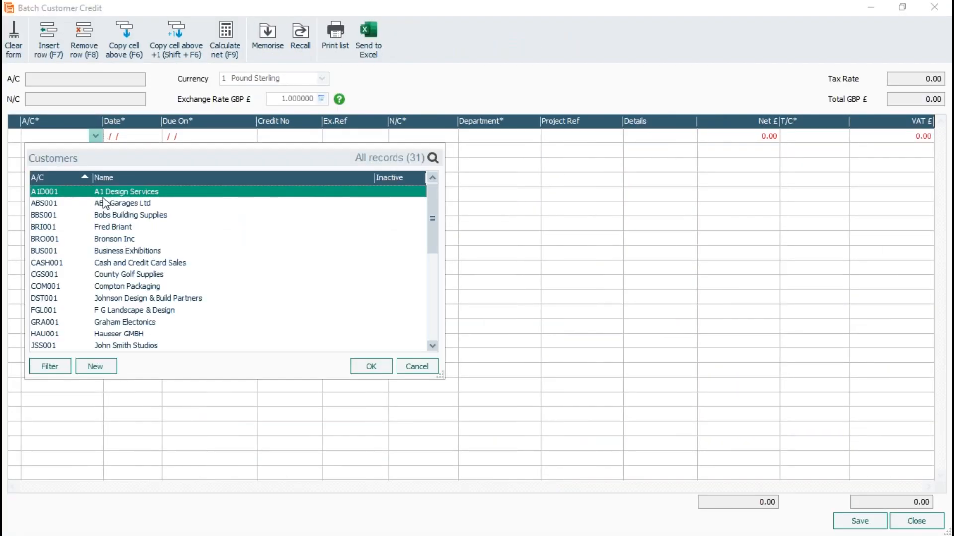
left_click(371, 366)
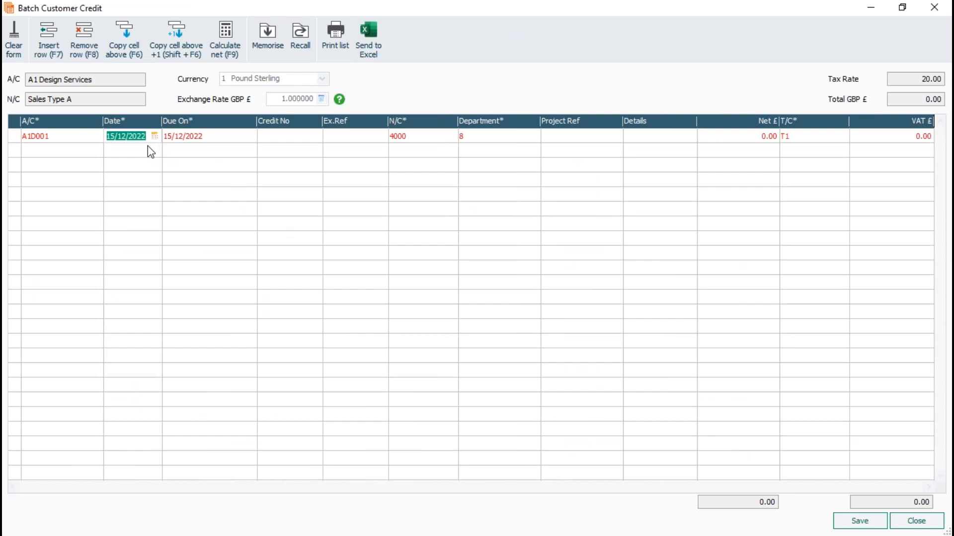
left_click(312, 138)
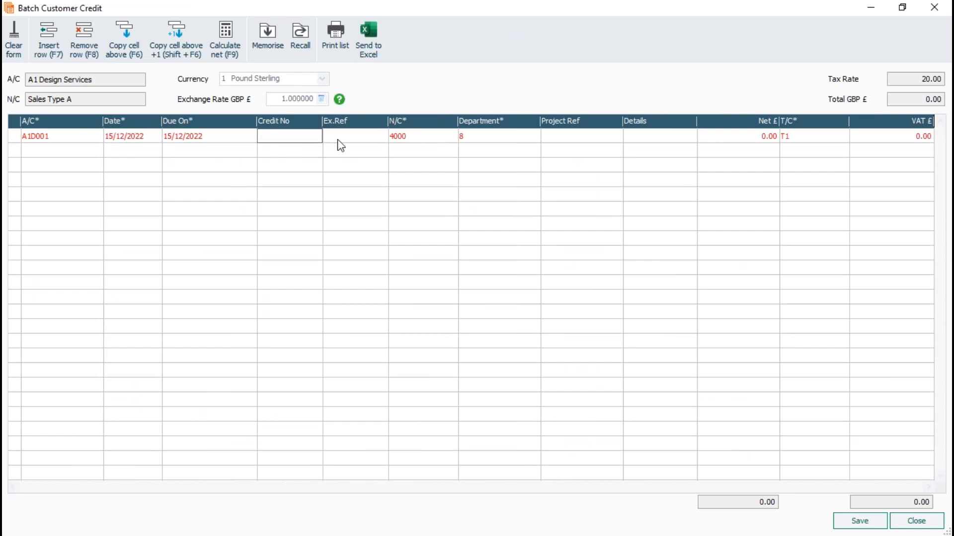
type("567")
Step: Enter "Returned goods" as the credit line's details, leaving the project reference blank
left_click(578, 138)
left_click(654, 141)
type("Ref")
key("BackSpace")
key("BackSpace")
key("BackSpace")
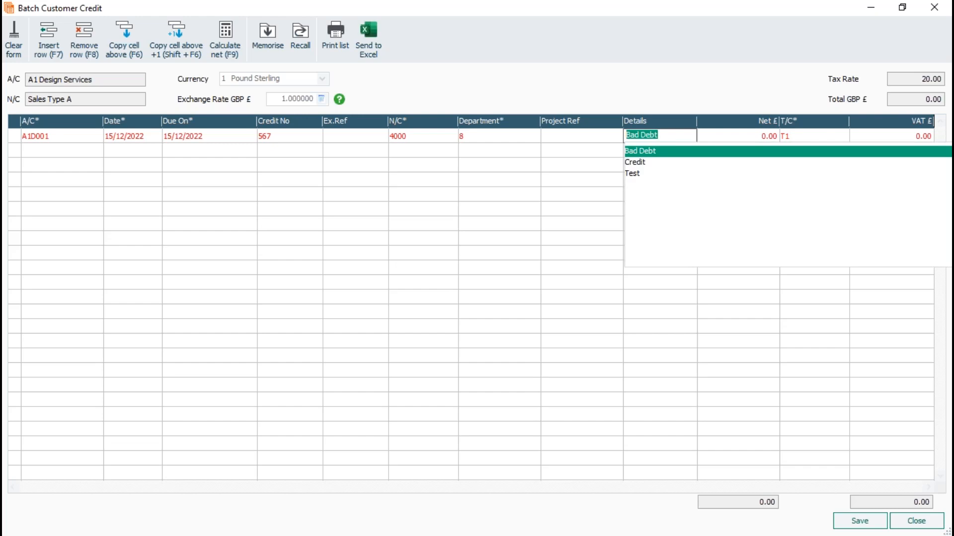
type("Retruned goods")
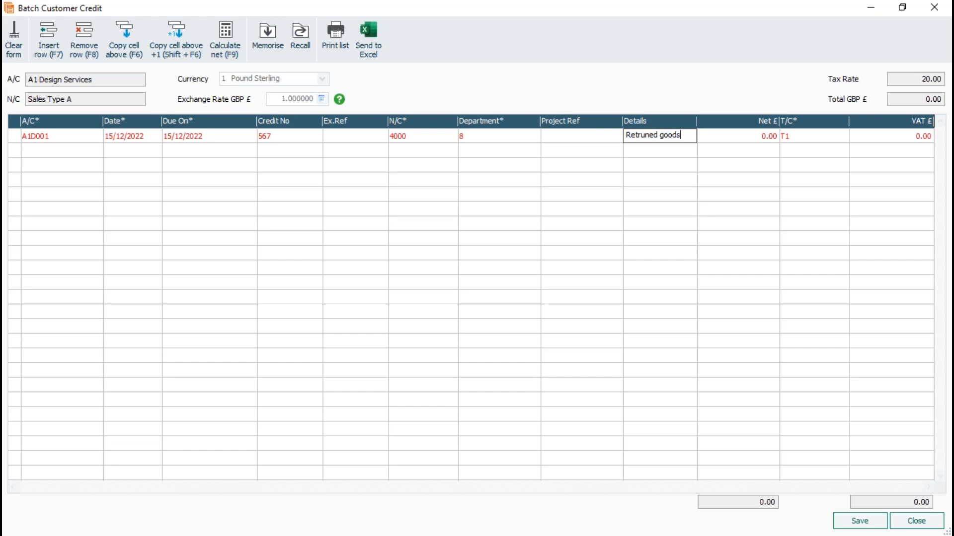
left_click(638, 135)
key("BackSpace")
type("r")
Step: Set the credit's net amount to £20.00 with tax code T1, save the batch credit and close its window
key("Tab")
type("20")
key("Tab")
key("Tab")
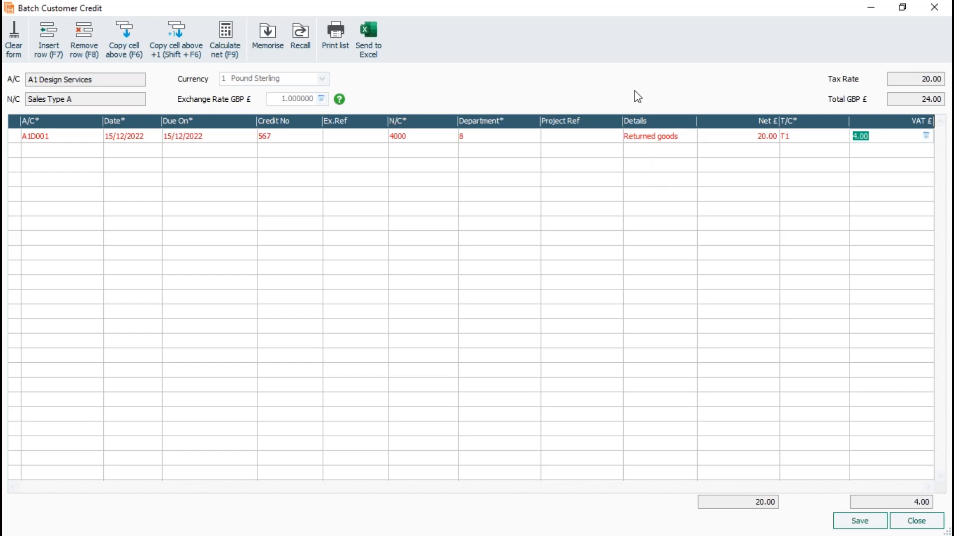
left_click(860, 522)
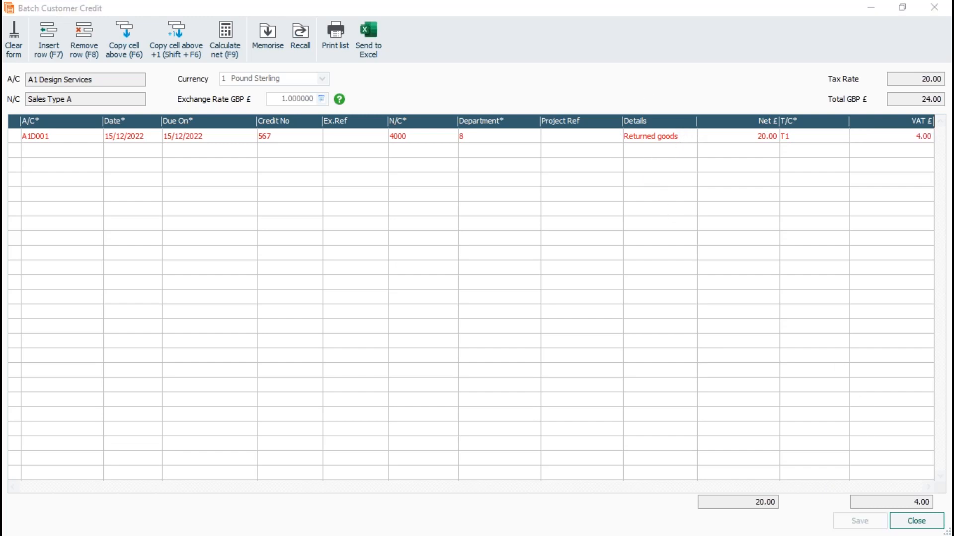
left_click(918, 522)
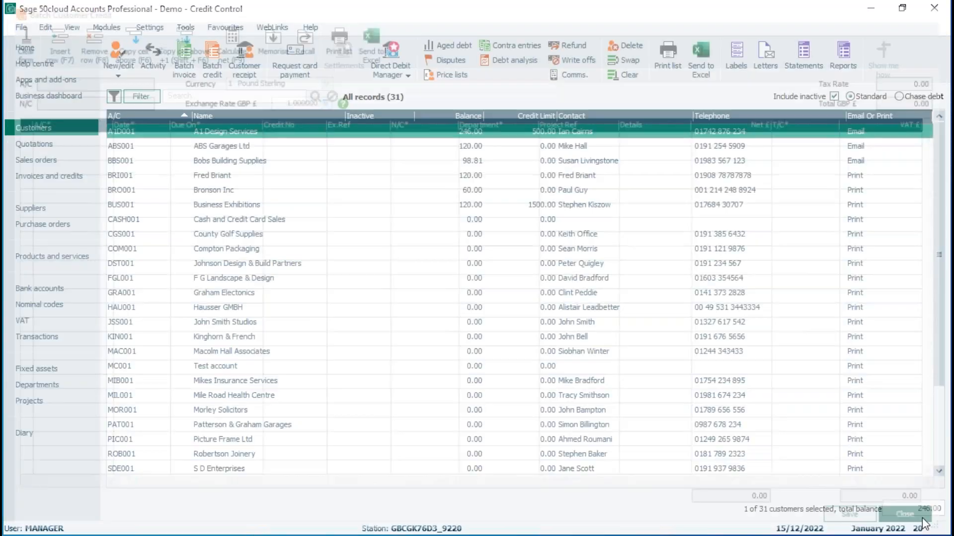
Step: Preview the 11" 2 Part Stat with Remit Adv, Grouped & All Items statement full-screen, examine its transaction lines, and close it and the layouts window
left_click(807, 53)
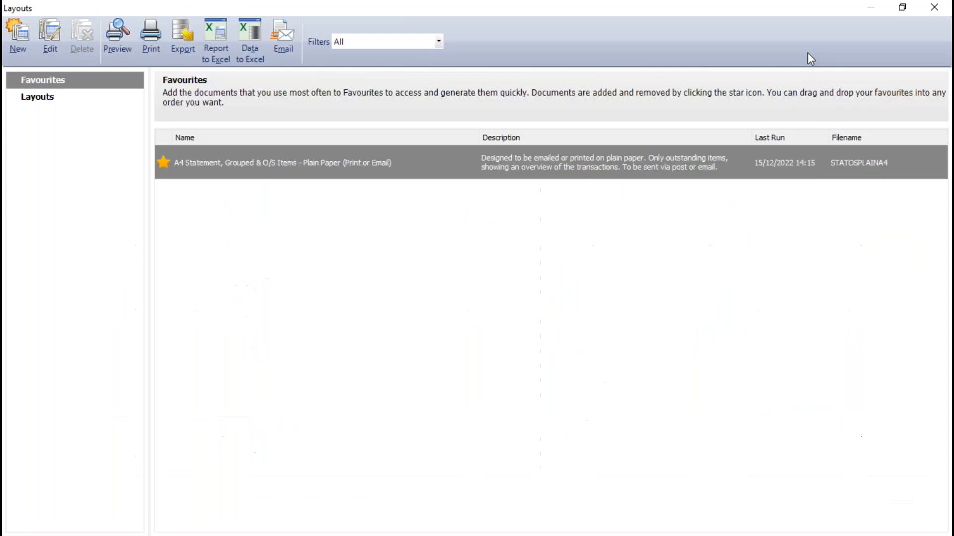
left_click(39, 101)
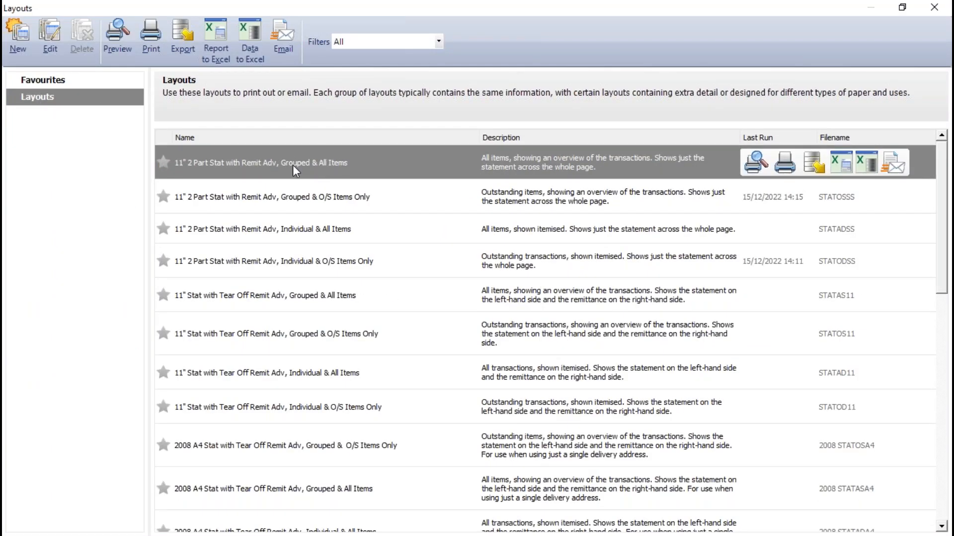
left_click(755, 163)
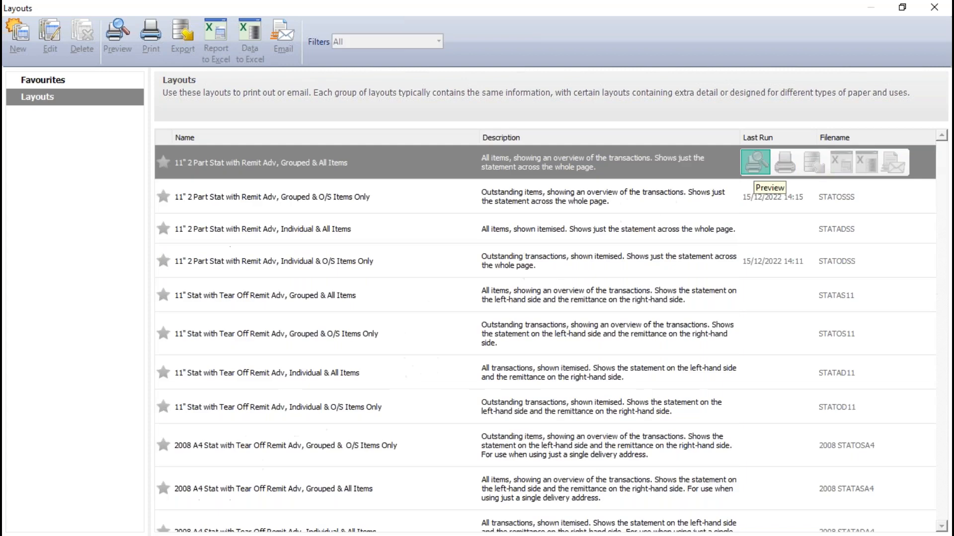
left_click(595, 338)
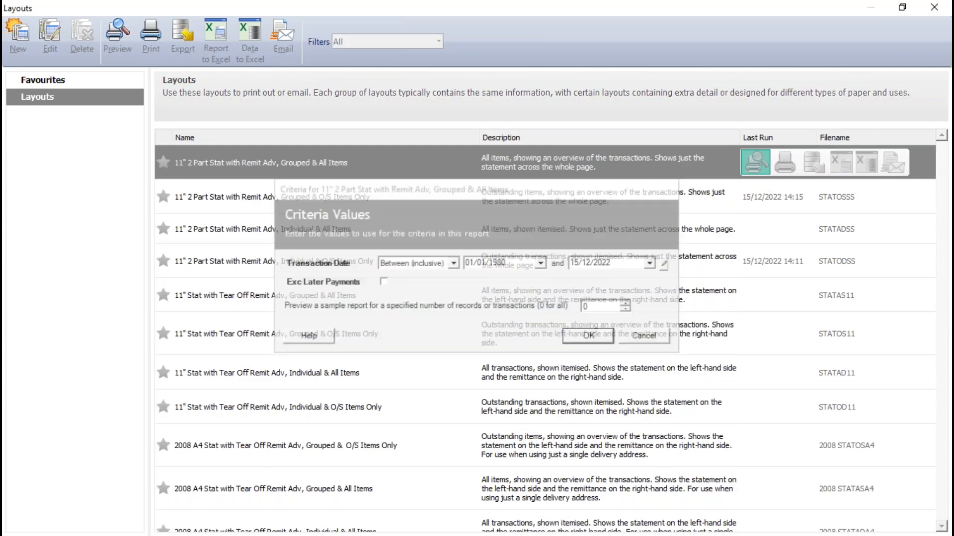
left_click(736, 53)
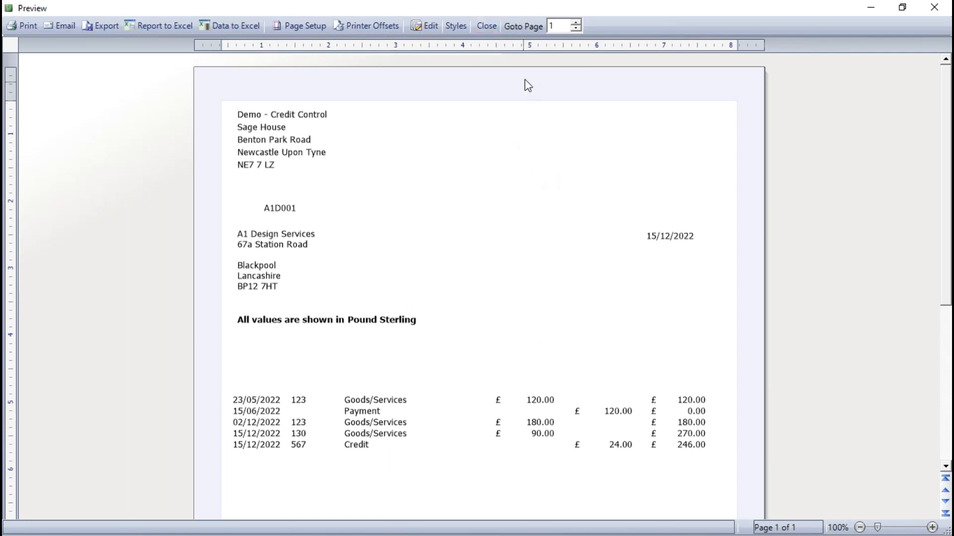
left_click(486, 26)
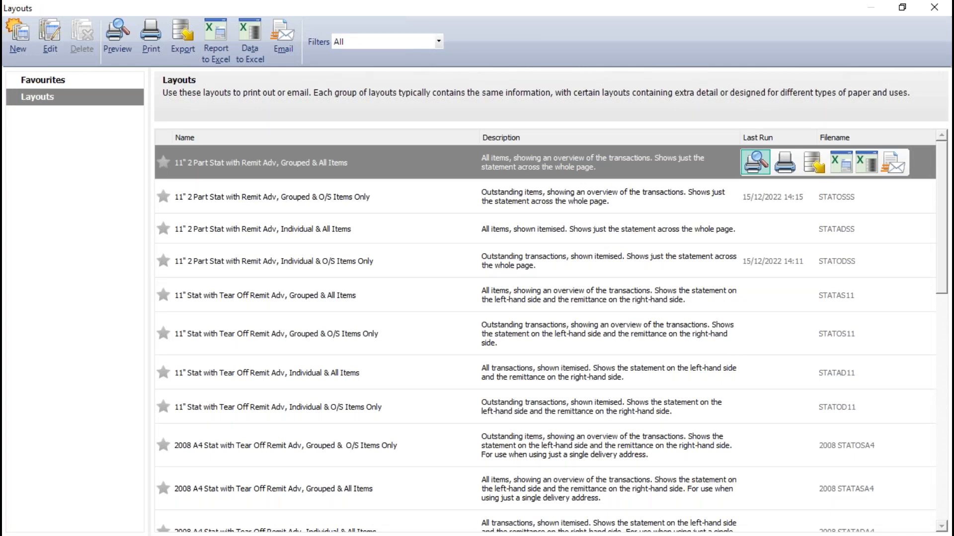
left_click(945, 7)
Step: Review the default statement descriptions in Customer Defaults again and accept them without changes
left_click(159, 27)
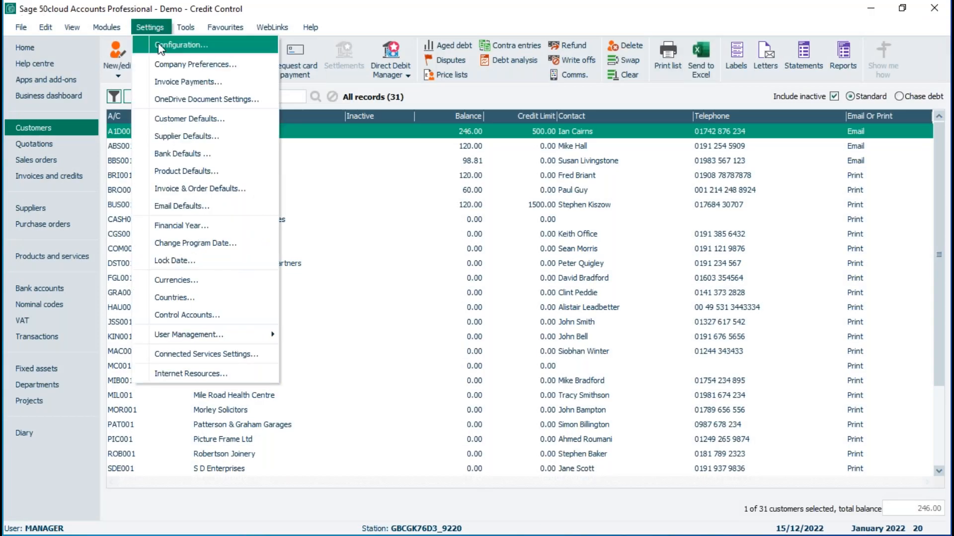
left_click(174, 119)
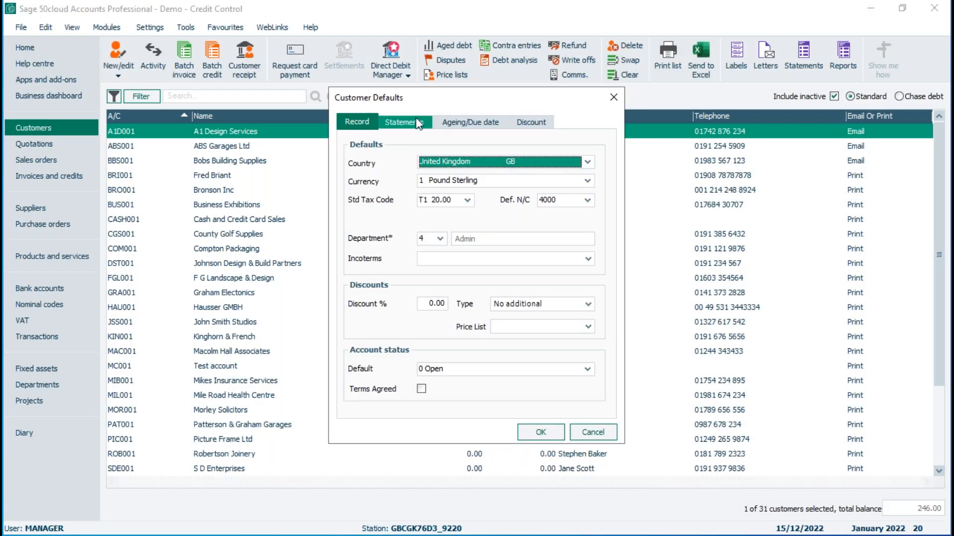
left_click(419, 123)
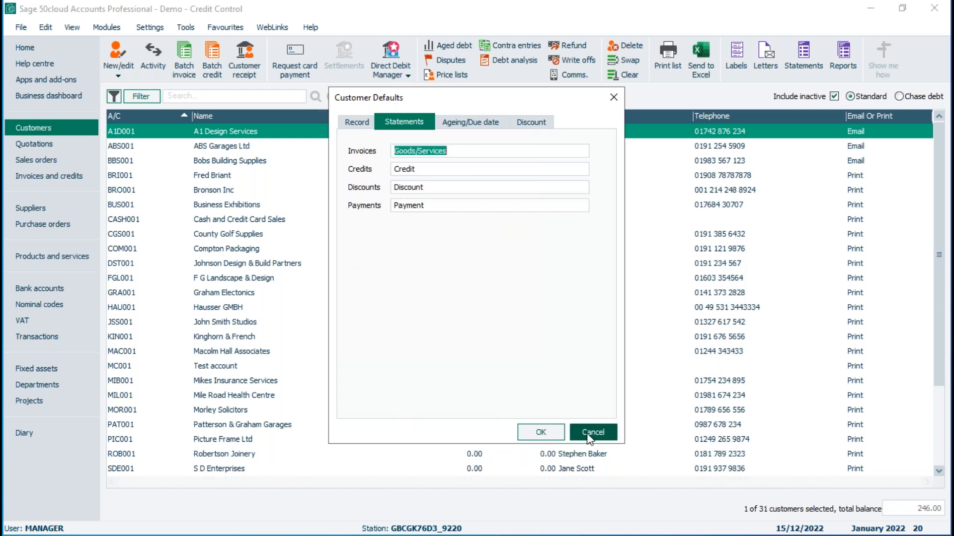
left_click(541, 433)
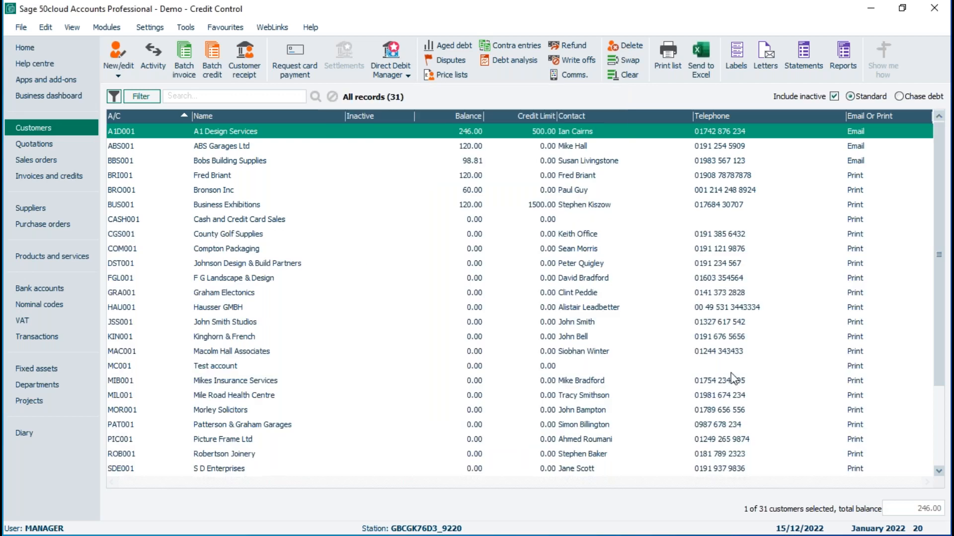
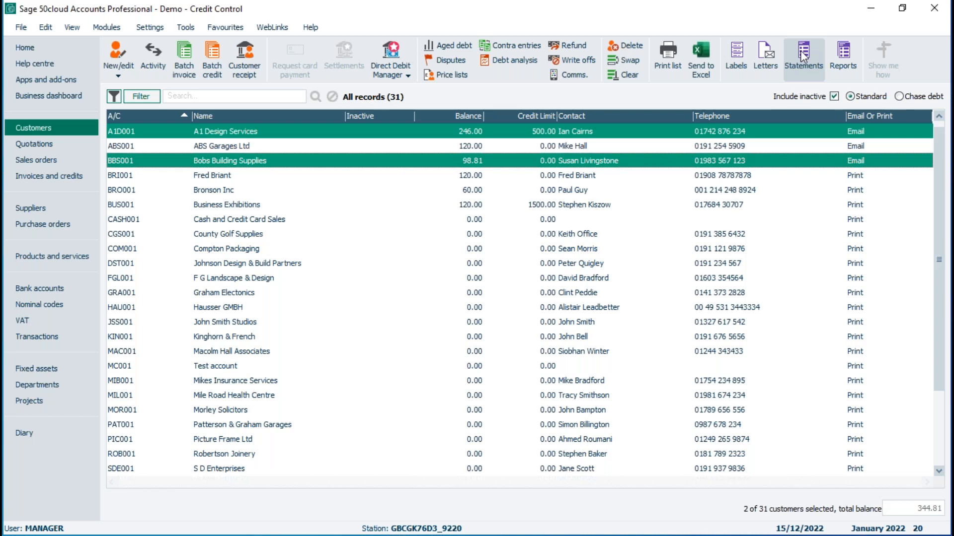
Step: Preview the A4 Statement, Grouped & O/S Items - Plain Paper for the two selected customers, examine both pages, and close the layouts window
left_click(800, 50)
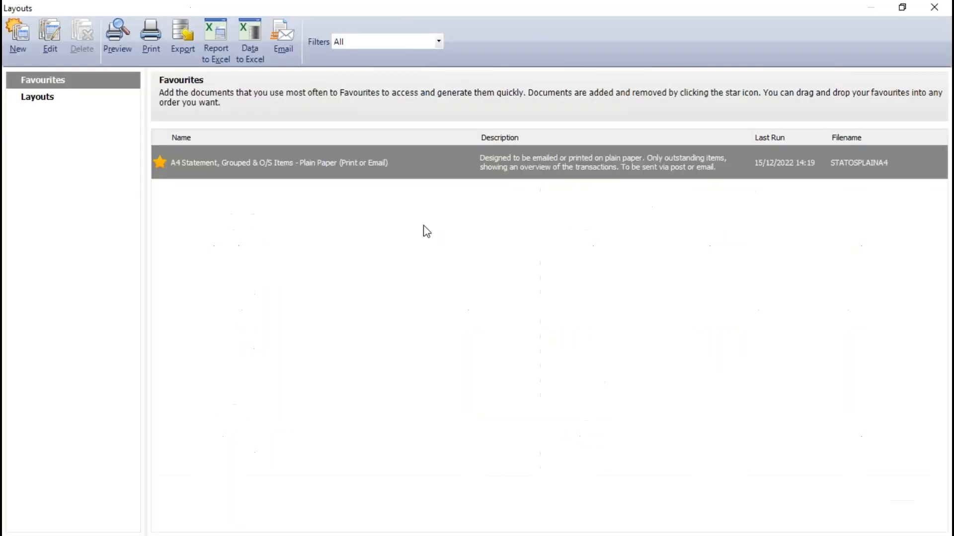
left_click(767, 163)
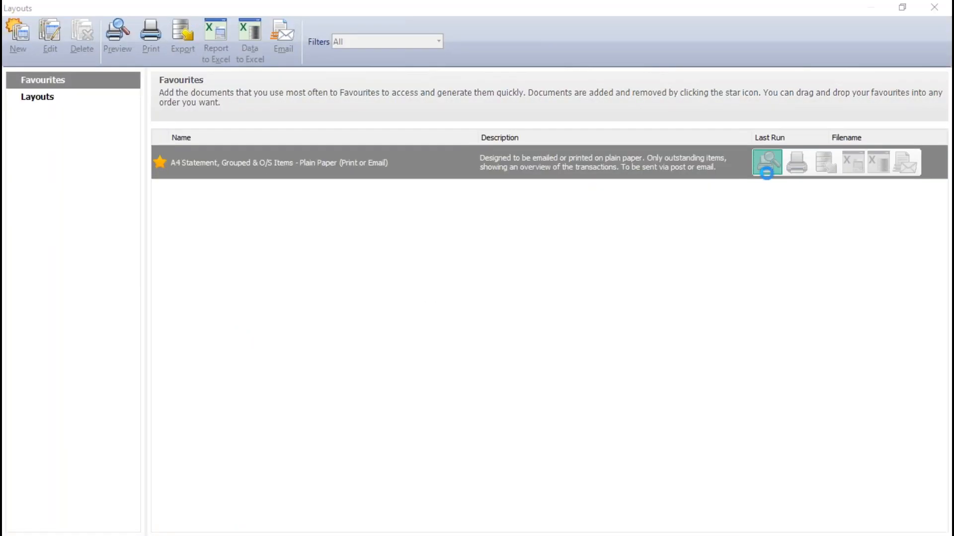
left_click(590, 338)
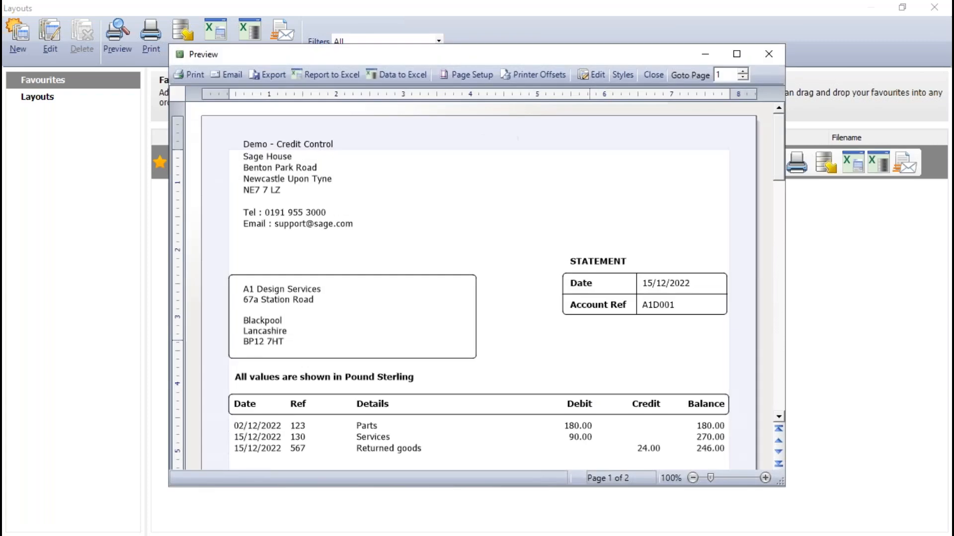
left_click(737, 55)
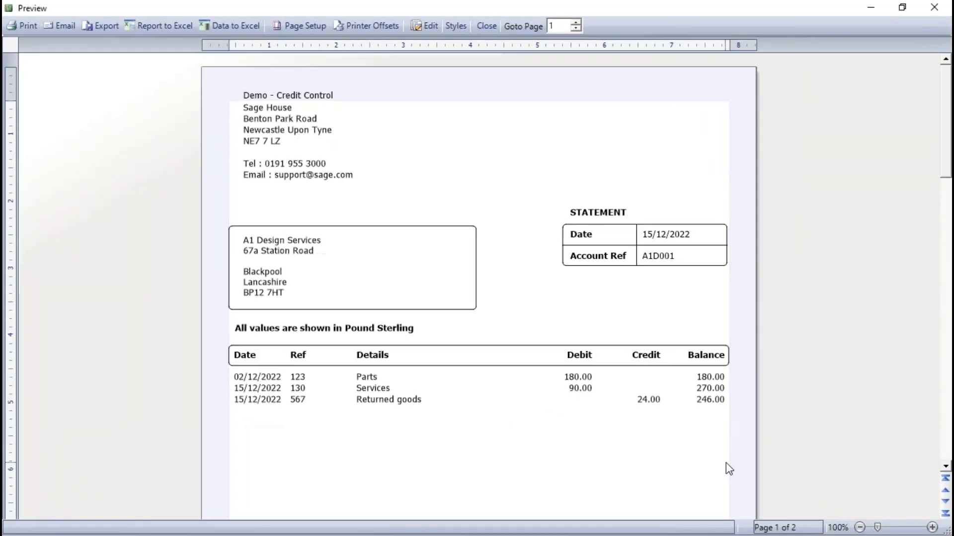
left_click_drag(945, 149, 950, 350)
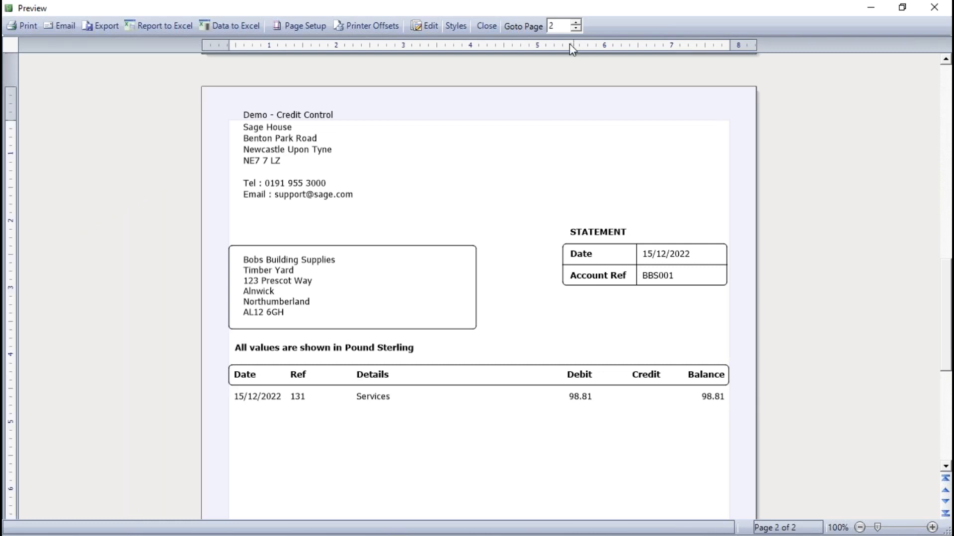
left_click(486, 26)
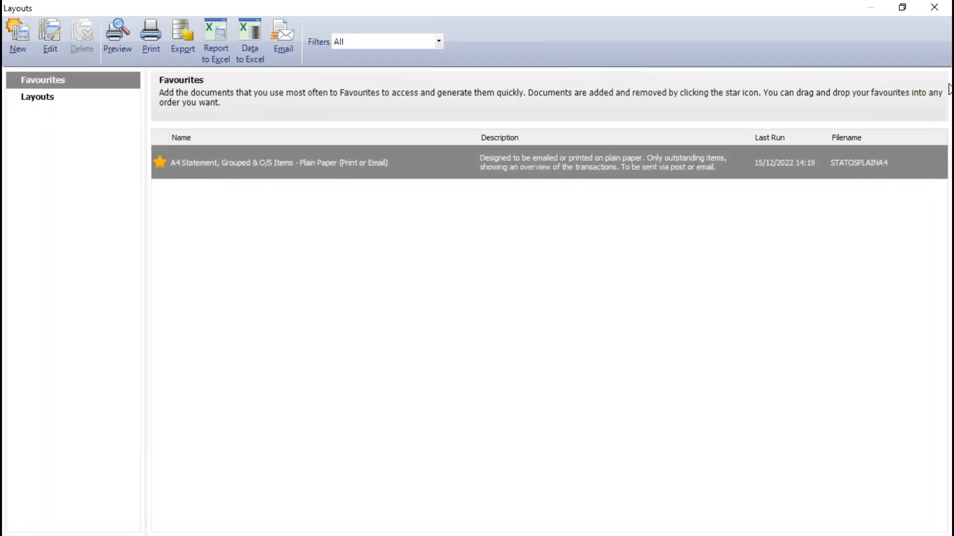
left_click(933, 8)
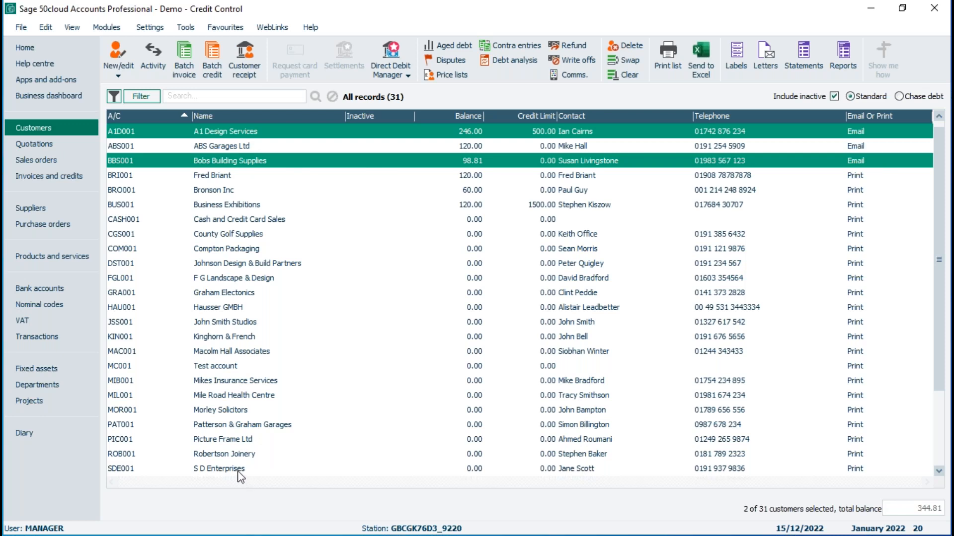
Step: Clear the customer selection and preview the A4 Statement, Grouped & O/S Items for all customers, with the transaction date range This month to date
left_click(627, 79)
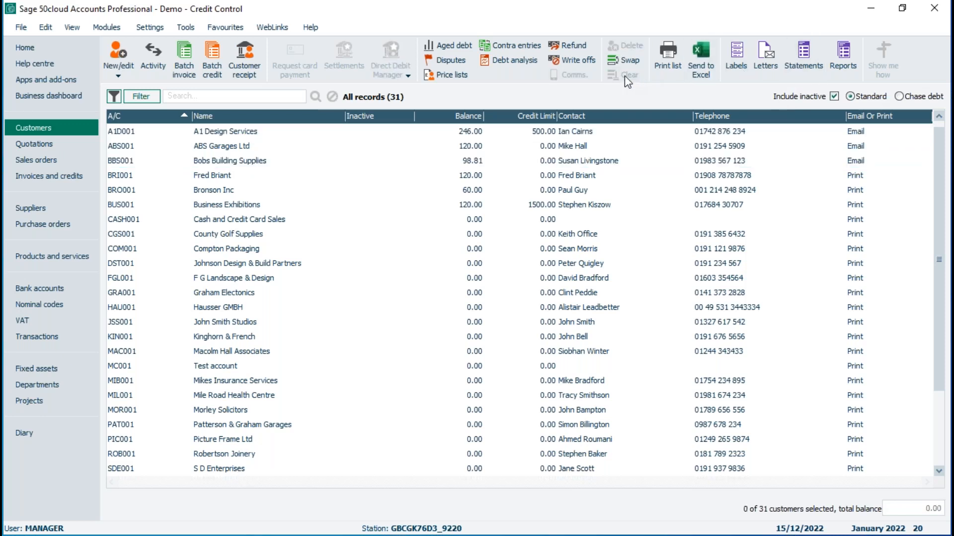
left_click(801, 55)
mouse_move(320, 175)
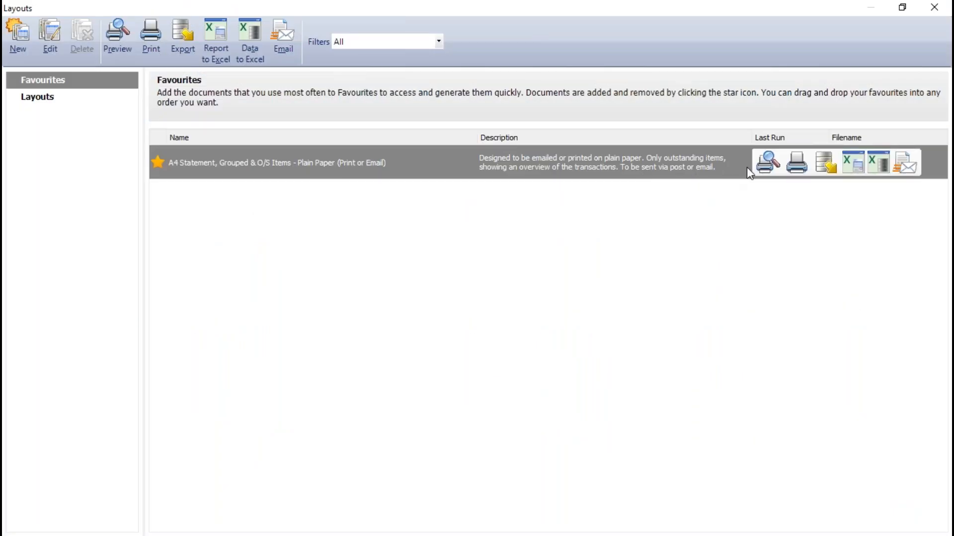
left_click(768, 163)
left_click(666, 274)
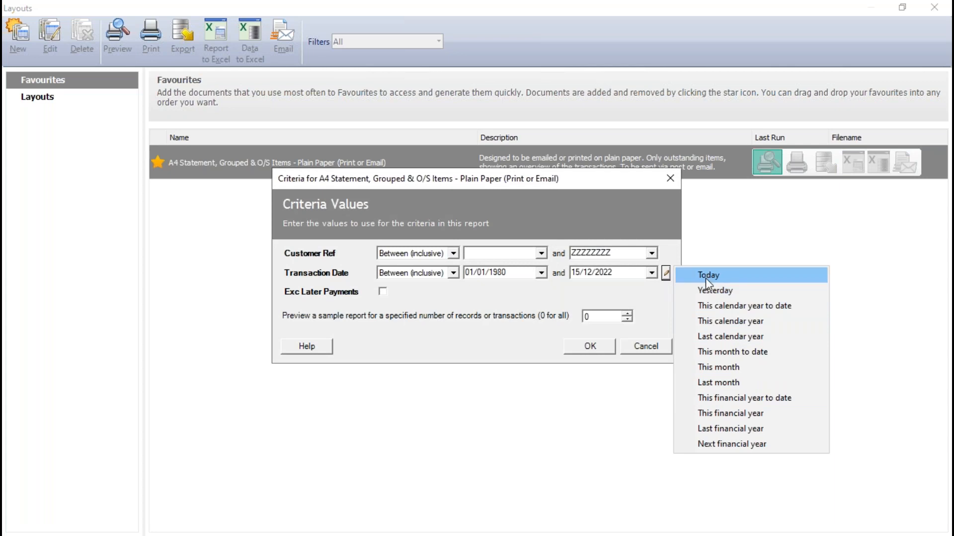
left_click(732, 351)
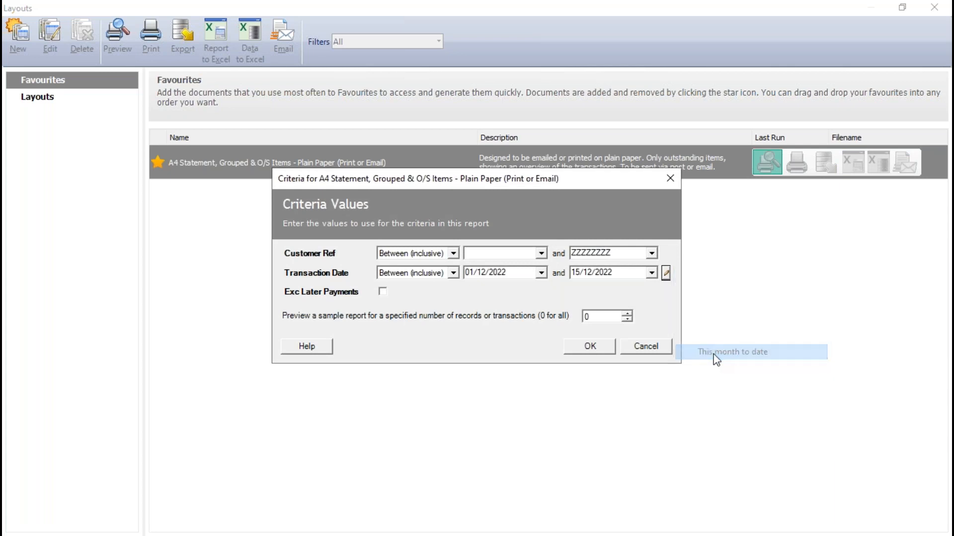
left_click(592, 347)
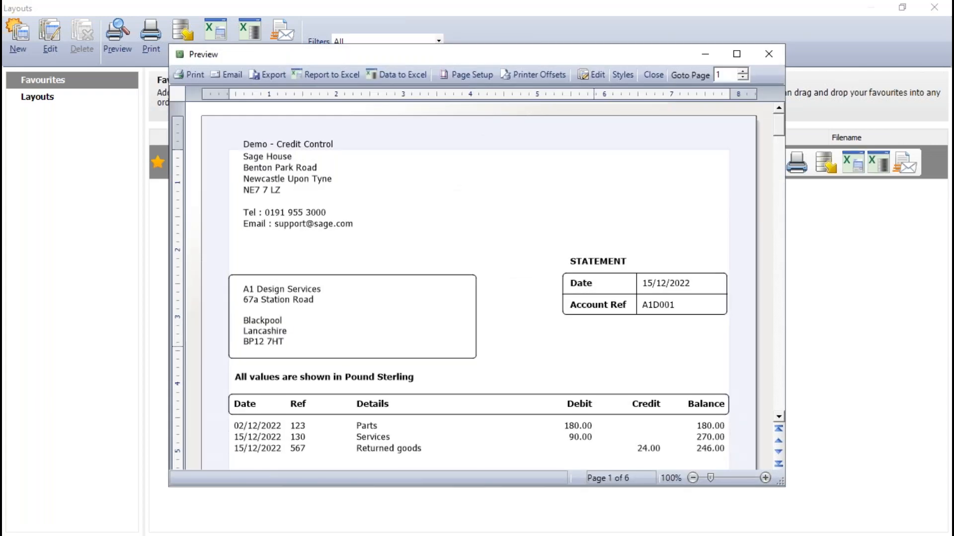
Step: Examine the all-customer statement preview full-screen, from A1 Design Services to ABS Garages Ltd, and close the preview and layouts window
left_click(736, 54)
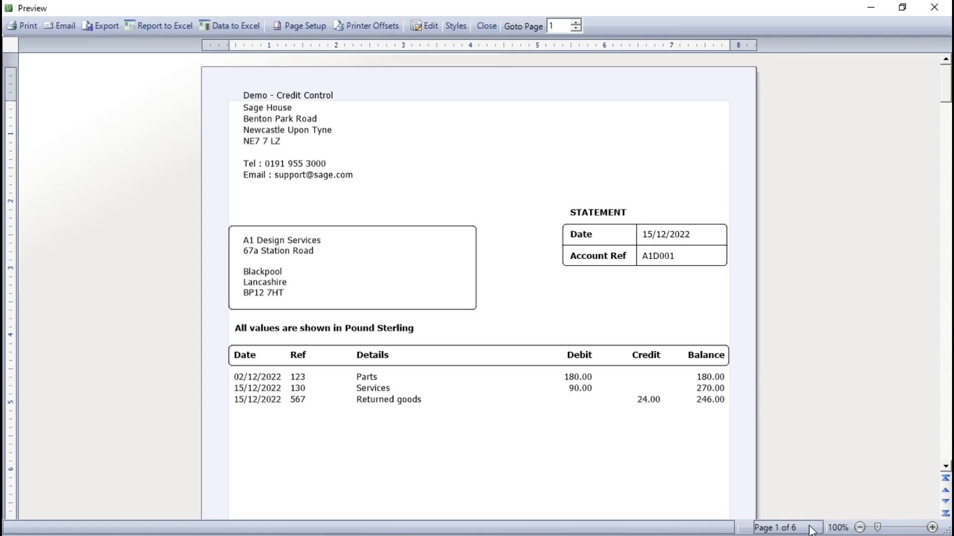
left_click(946, 467)
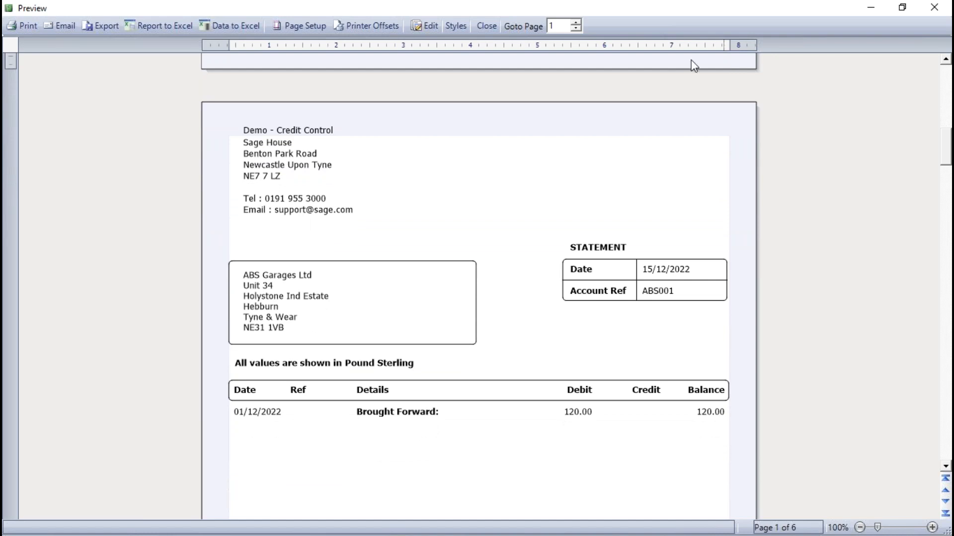
left_click(485, 28)
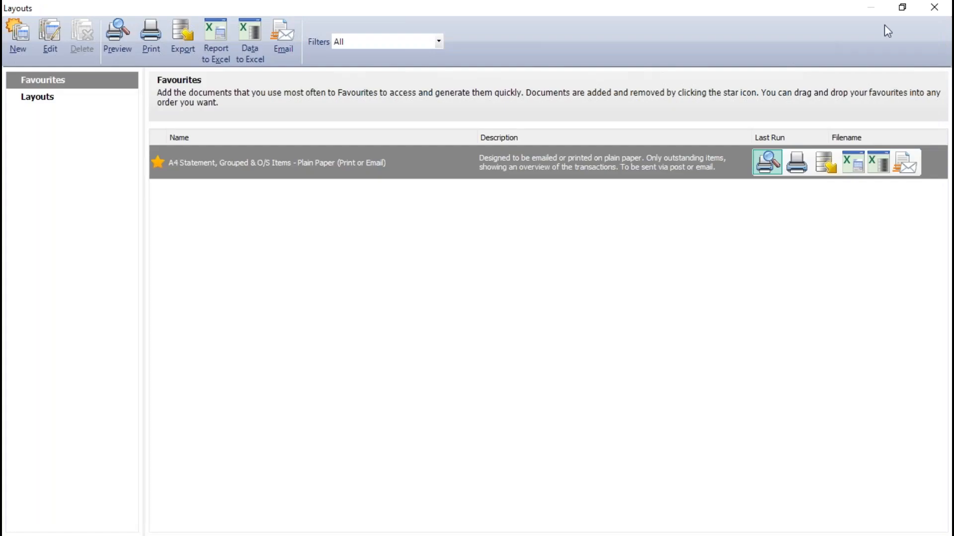
left_click(933, 10)
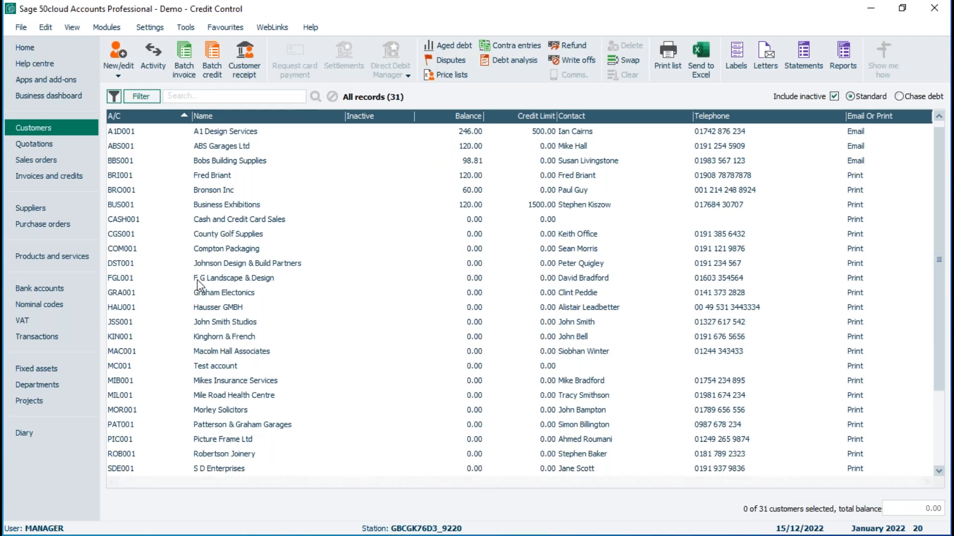
Step: Select Cash and Credit Card Sales, Hausser GMBH and Stevenson & Smith, and deselect the first two, leaving only Stevenson & Smith
left_click(210, 222)
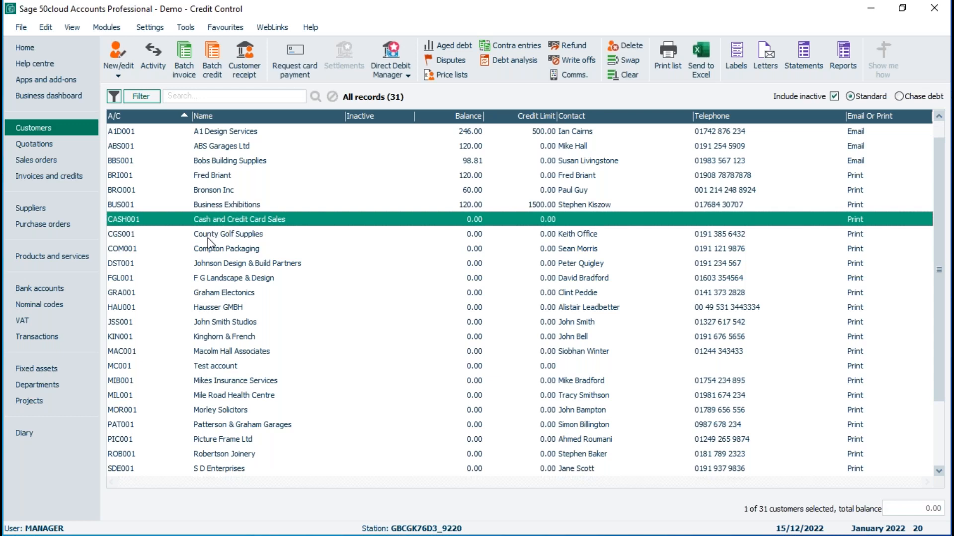
left_click(223, 306)
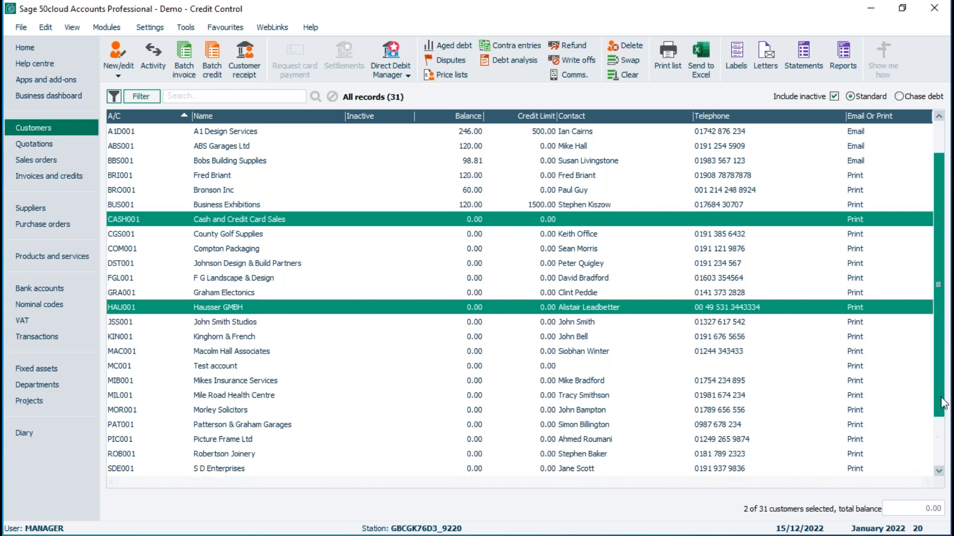
scroll(938, 476, "down", 3)
left_click(235, 399)
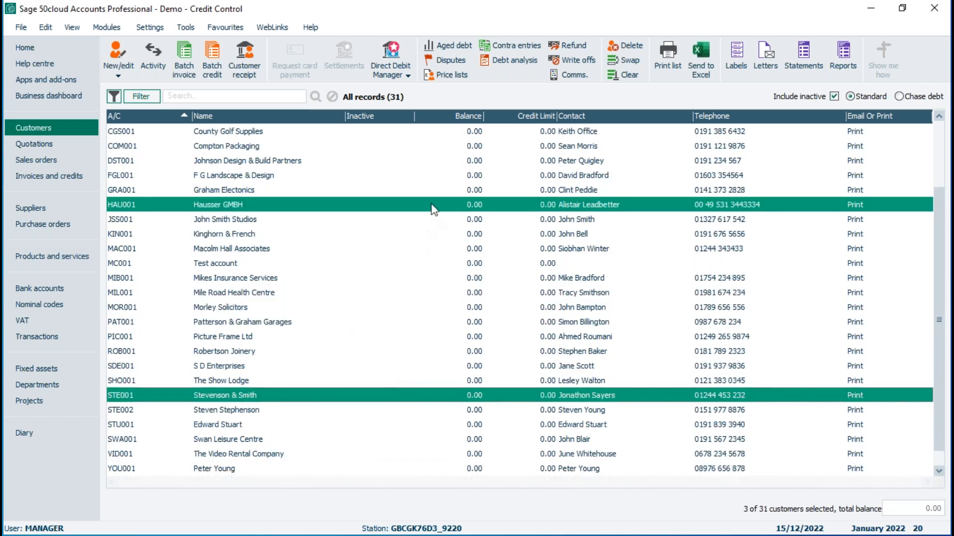
left_click(432, 208, "ctrl")
scroll(938, 268, "up", 3)
left_click(480, 223, "ctrl")
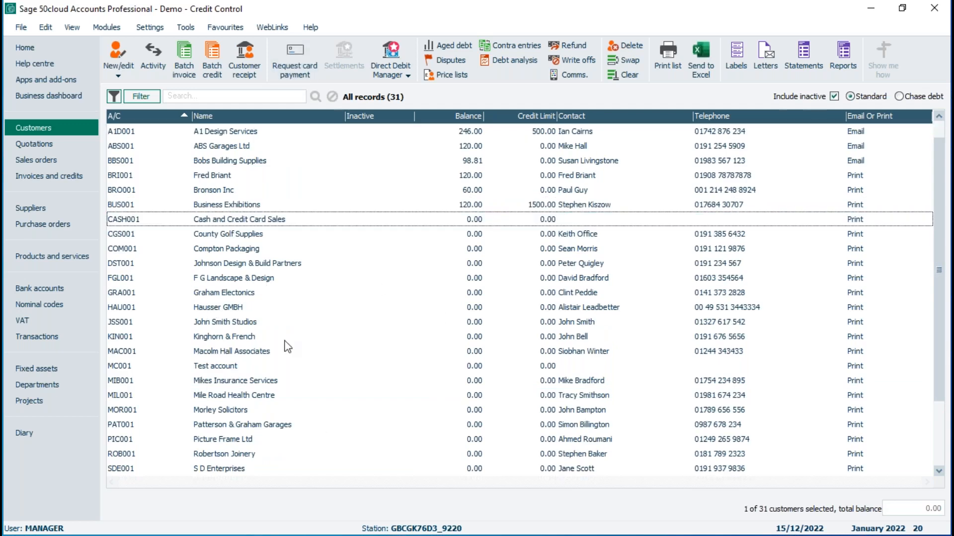
Step: Try to preview the A4 Statement, Grouped & O/S Items for Stevenson & Smith with a preset transaction date range, and close the layouts window
left_click(809, 55)
mouse_move(323, 174)
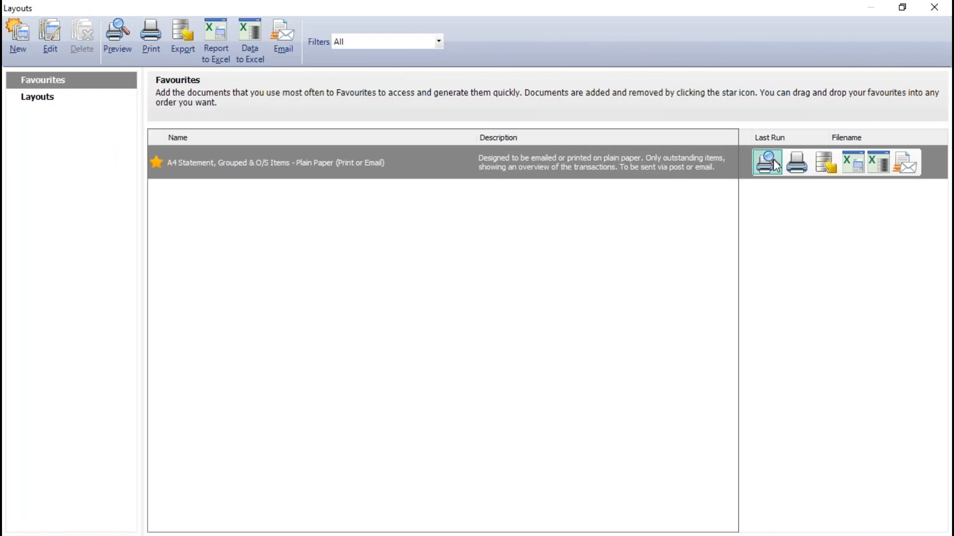
left_click(775, 165)
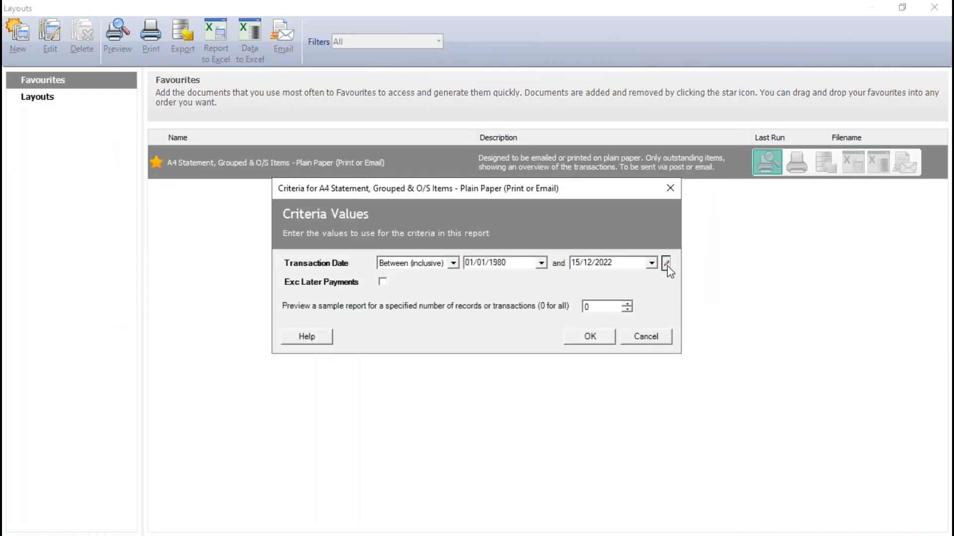
left_click(666, 263)
left_click(705, 357)
left_click(601, 337)
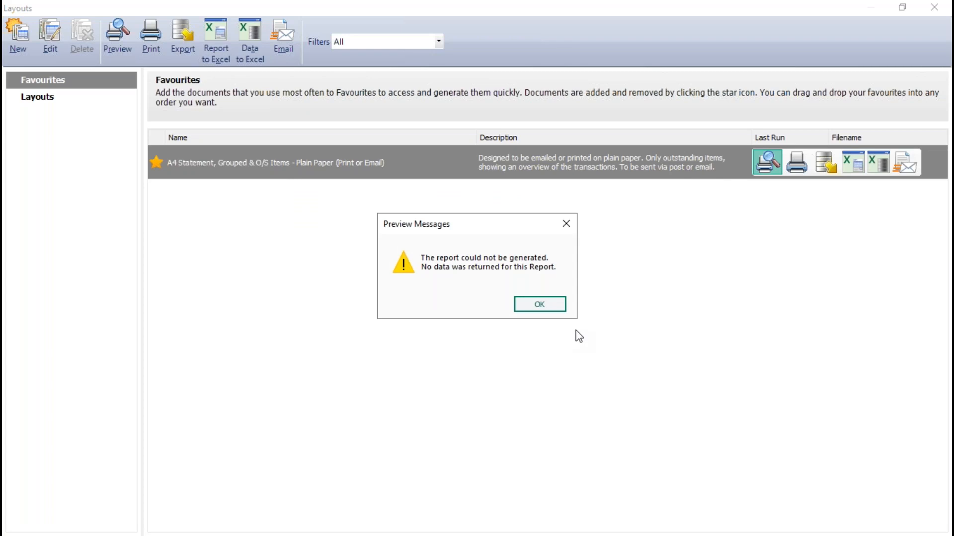
left_click(539, 305)
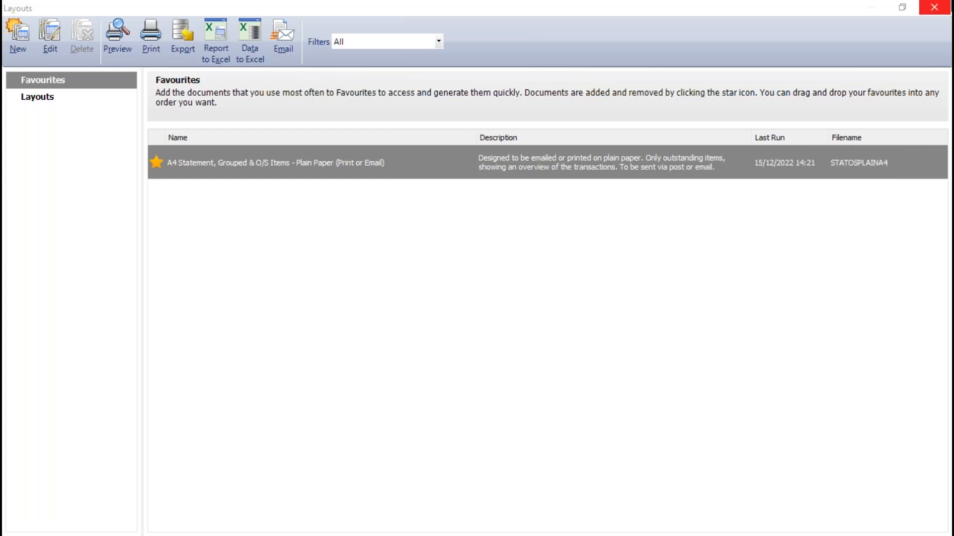
left_click(942, 7)
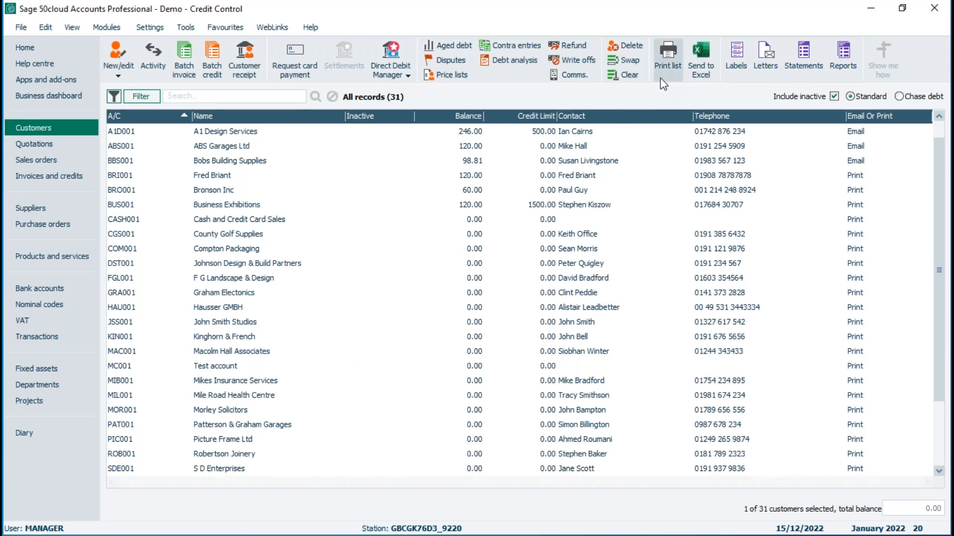
Step: Clear the customer selection, select the fourth customer in the list, and clear the selection again
left_click(628, 76)
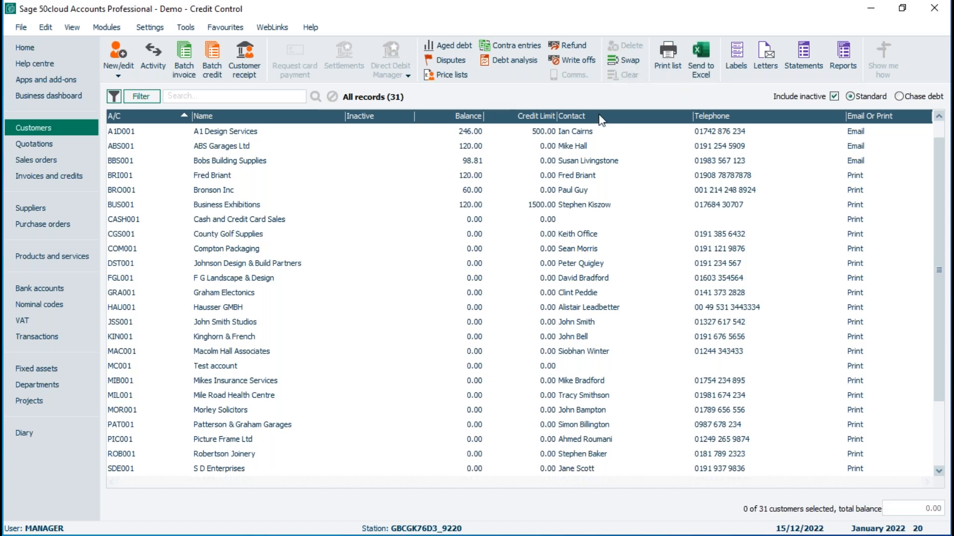
left_click(449, 180)
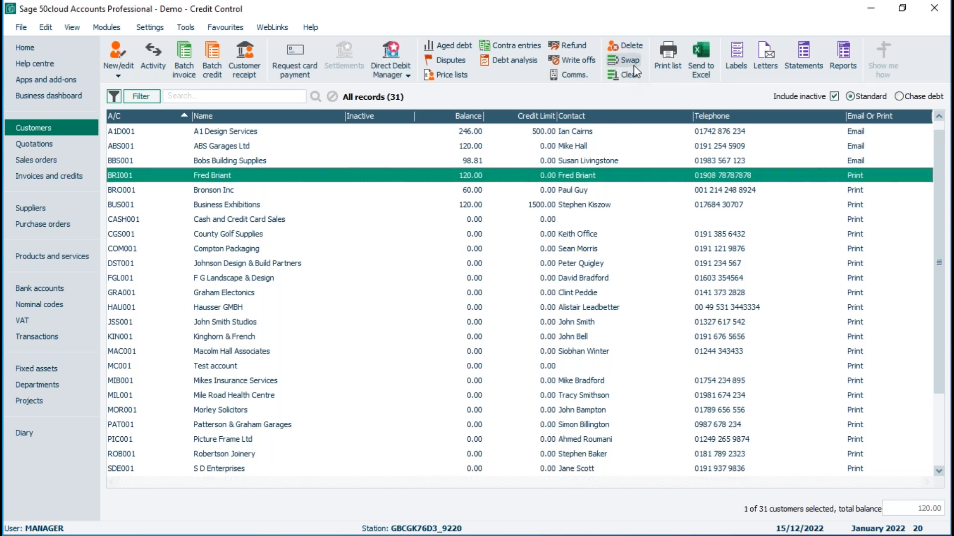
left_click(628, 80)
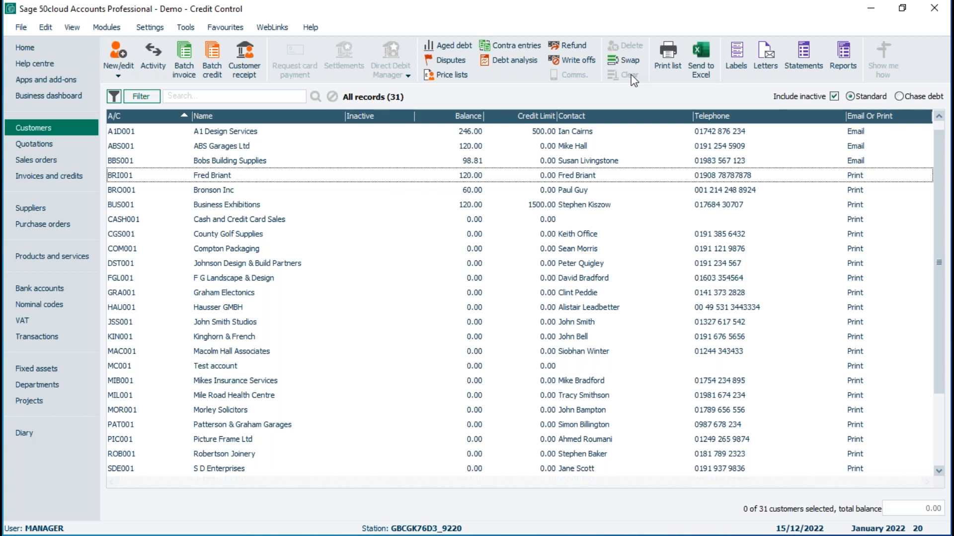
Step: Select A1 Design Services, Bobs Building Supplies and ABS Garages Ltd, adding Kinghorn & French and removing it from the selection again
left_click(219, 132)
left_click(218, 161)
left_click(219, 146)
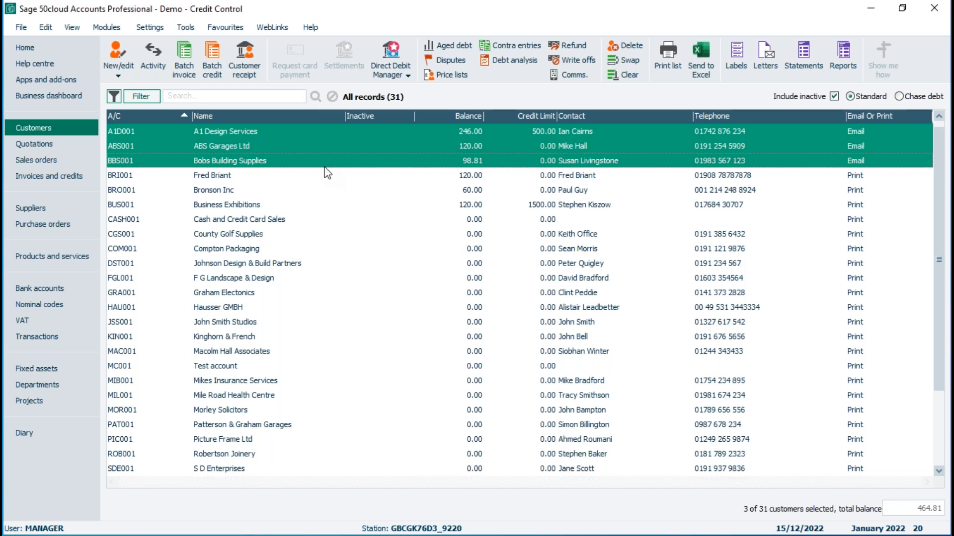
left_click(248, 337)
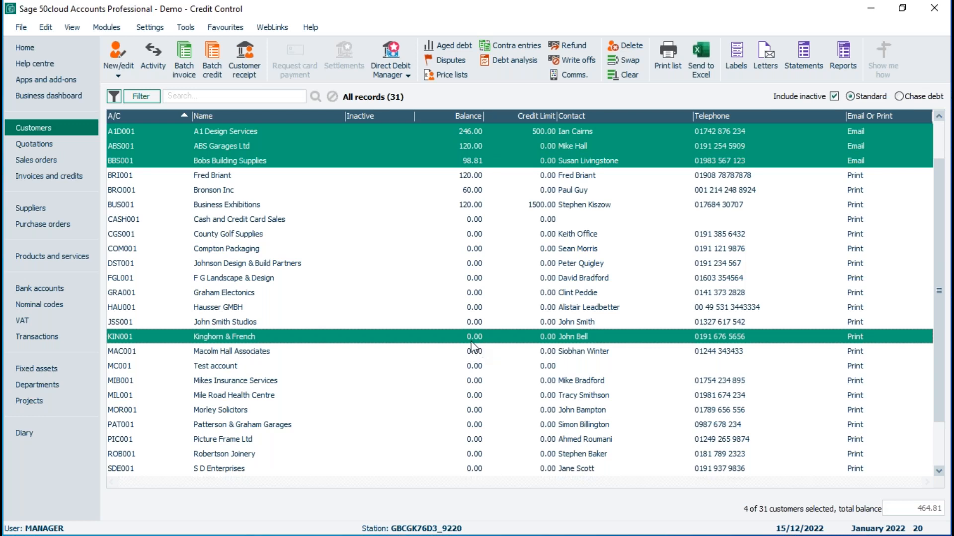
left_click(426, 338)
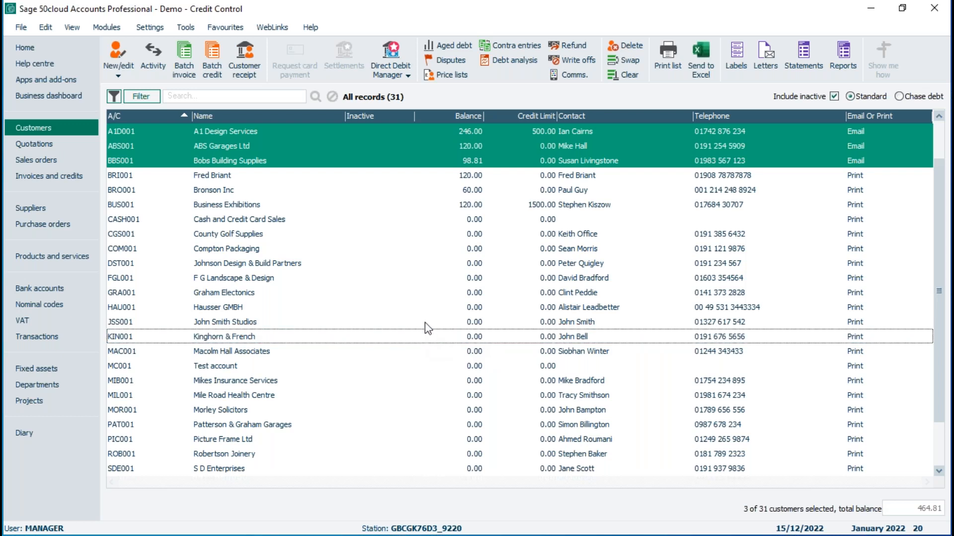
Step: Deselect Bobs Building Supplies, ABS Garages Ltd and A1 Design Services one by one
left_click(370, 157)
left_click(365, 145)
left_click(362, 132)
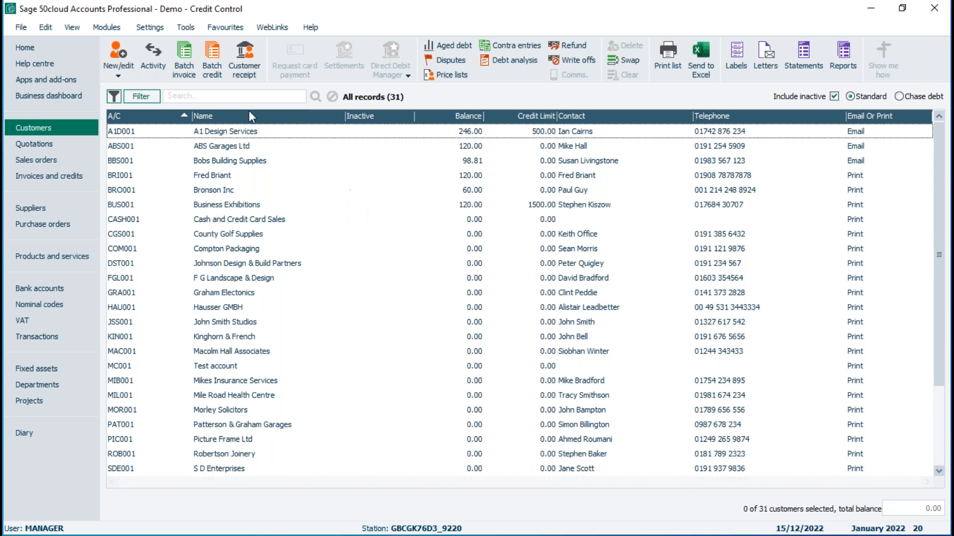
Step: Select A1 Design Services, add Business Exhibitions to the selection, and deselect it so only A1 Design Services remains
left_click(224, 133)
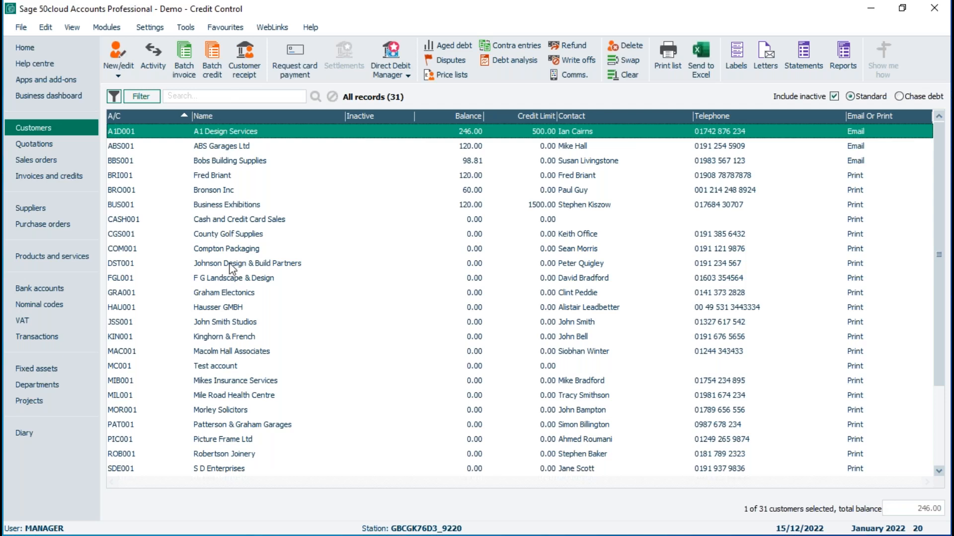
left_click(238, 209)
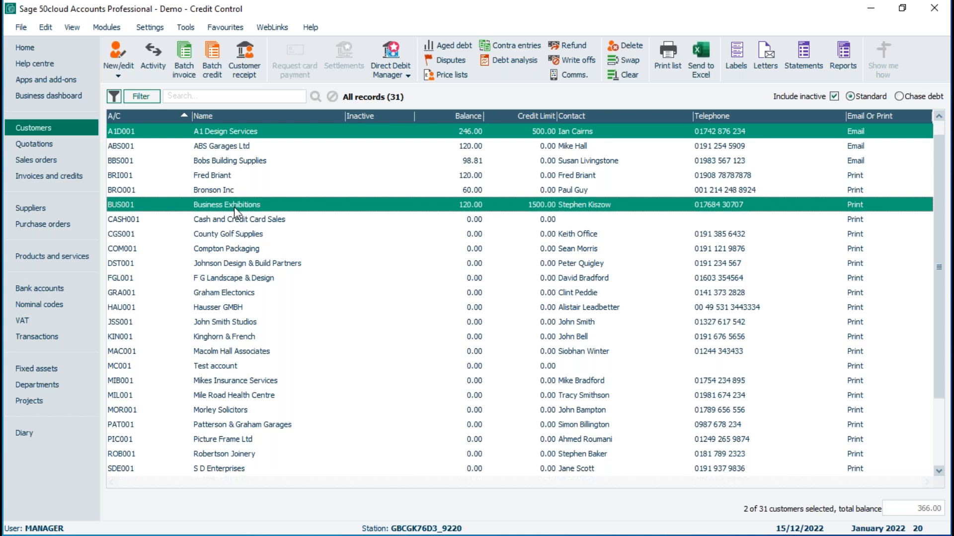
left_click(231, 205)
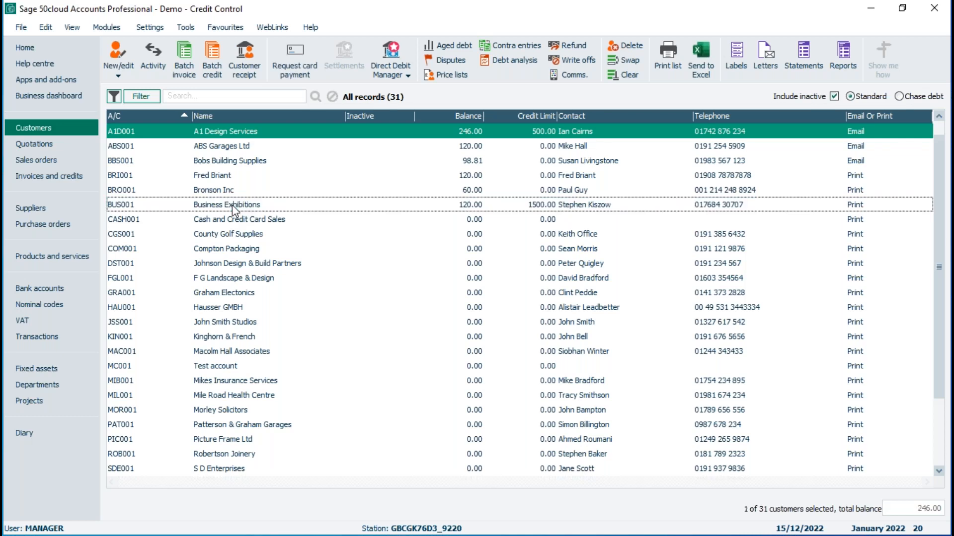
Step: Add the fourth customer, Compton Packaging, Macolm Hall Associates, Patterson & Graham Garages and Mile Road Health Centre to the selection, and clear the whole selection
left_click(234, 178)
left_click(243, 250)
left_click(231, 353)
left_click(232, 425)
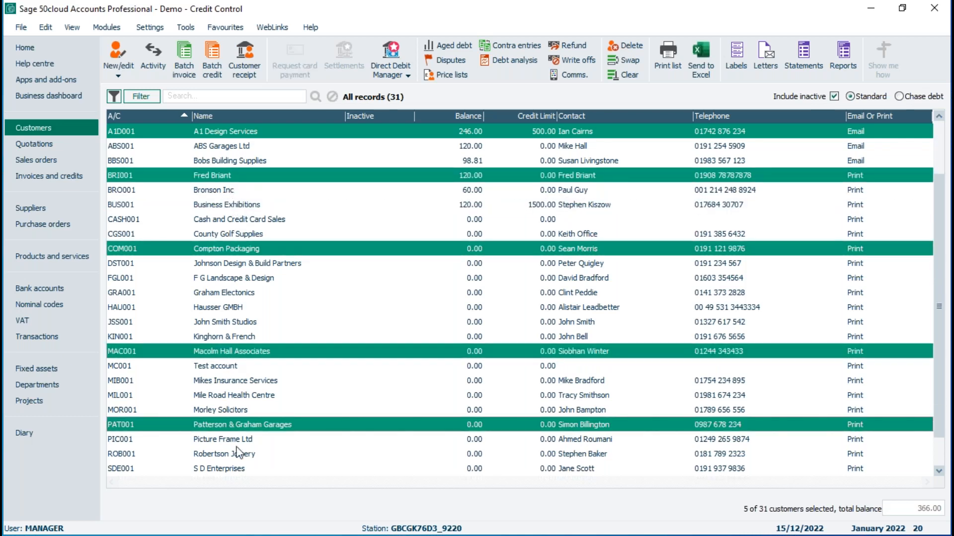
left_click(237, 395)
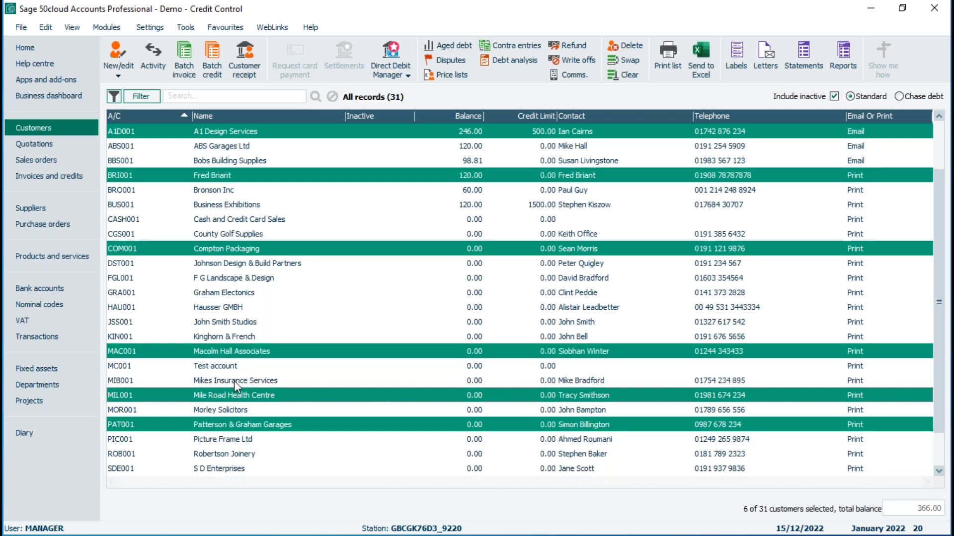
left_click(630, 77)
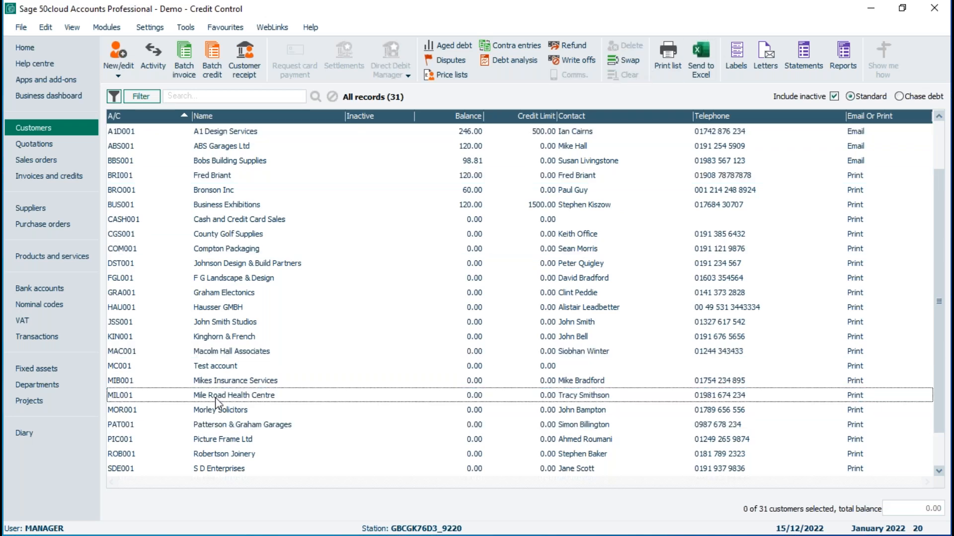
Step: Change the list selection style in the program options to Windows selection style
left_click(184, 28)
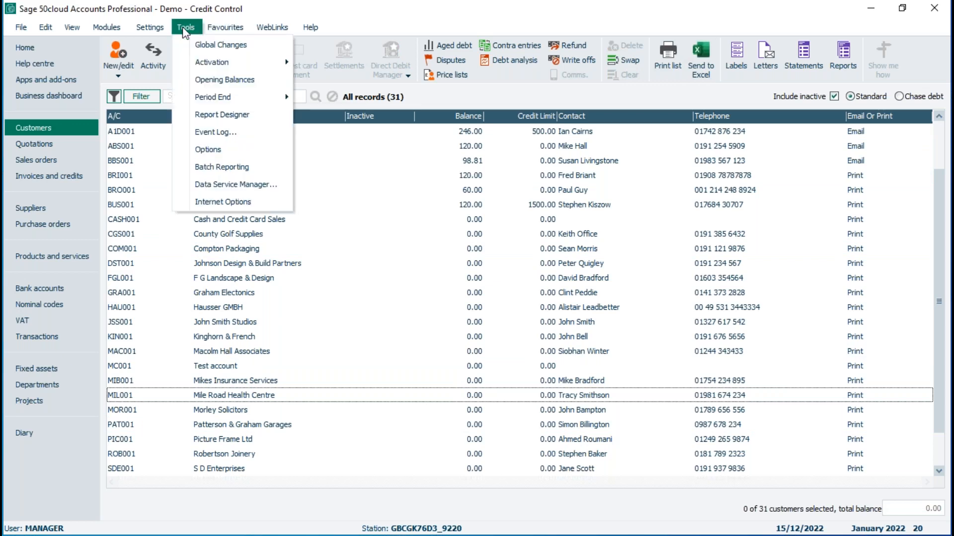
left_click(213, 149)
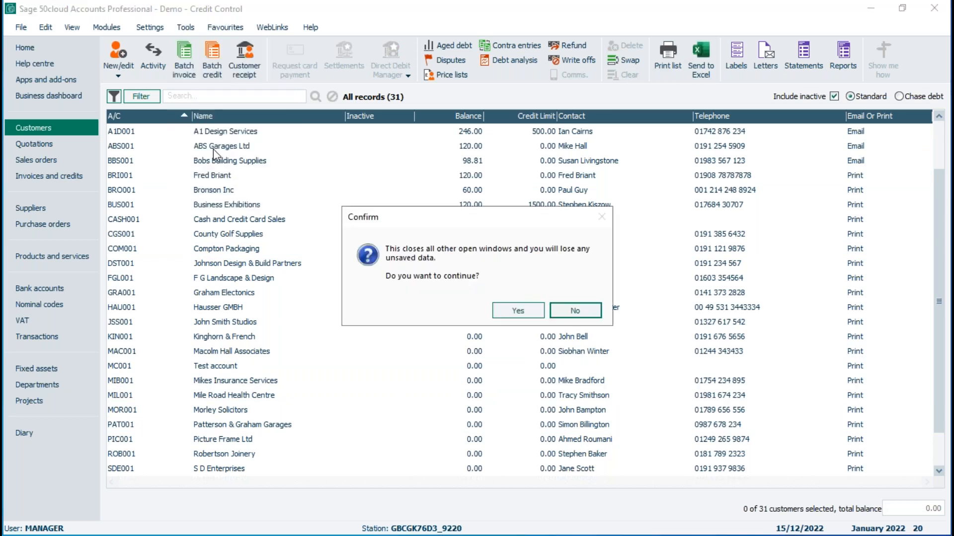
left_click(521, 313)
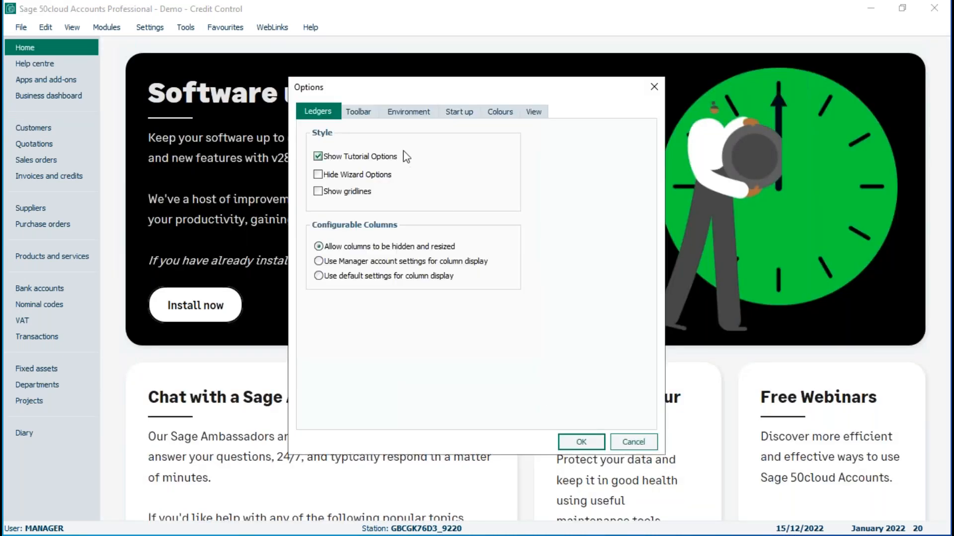
left_click(405, 113)
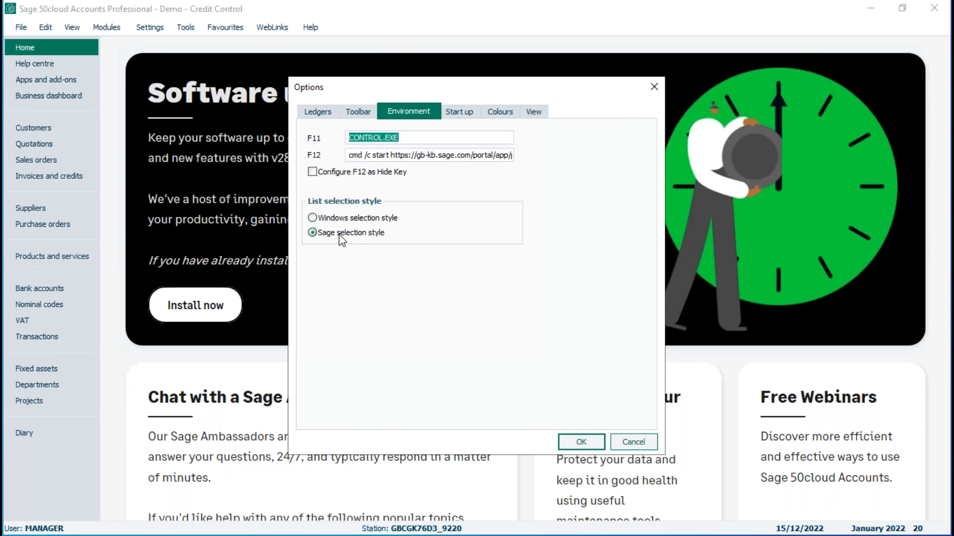
left_click(312, 219)
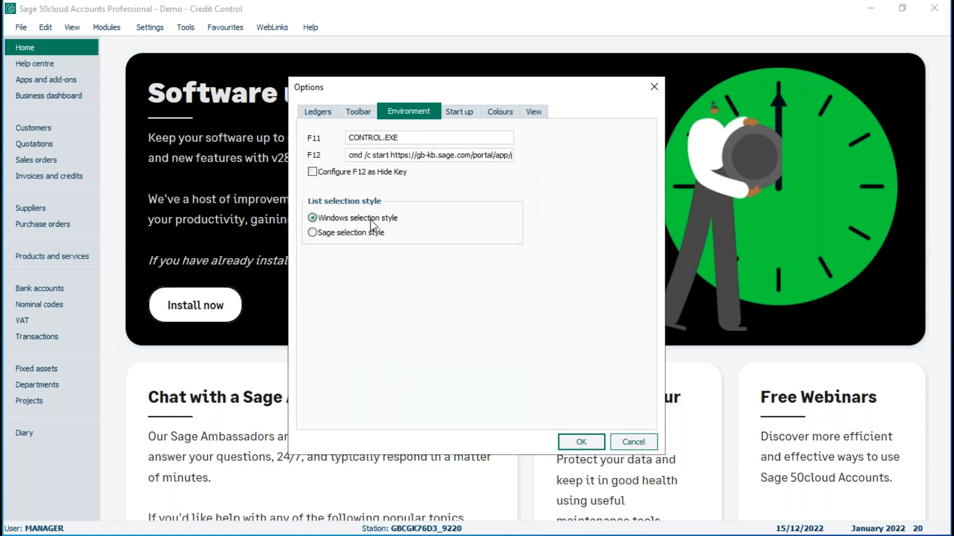
left_click(582, 443)
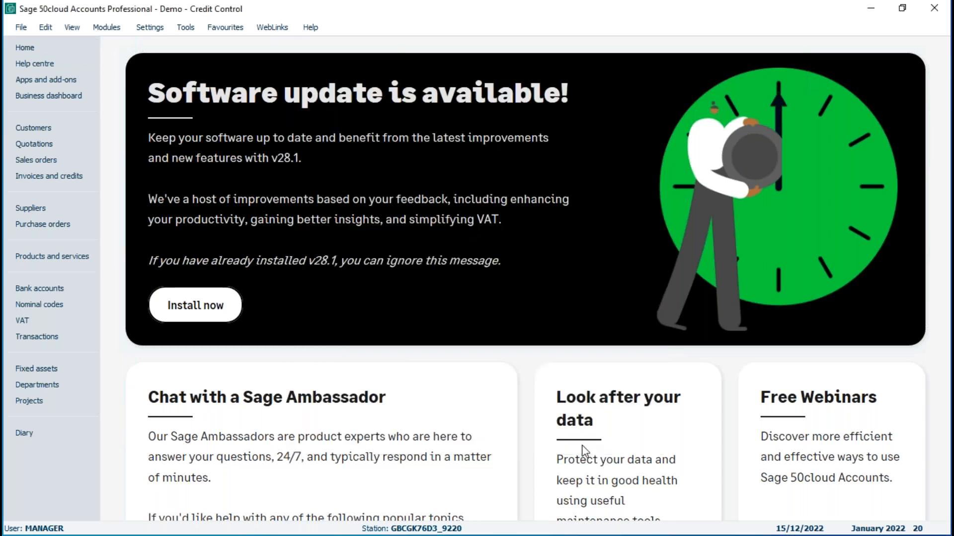
Step: Reopen the customers list and select individual customers up and down the list one after another, ending on the fourth customer
left_click(38, 125)
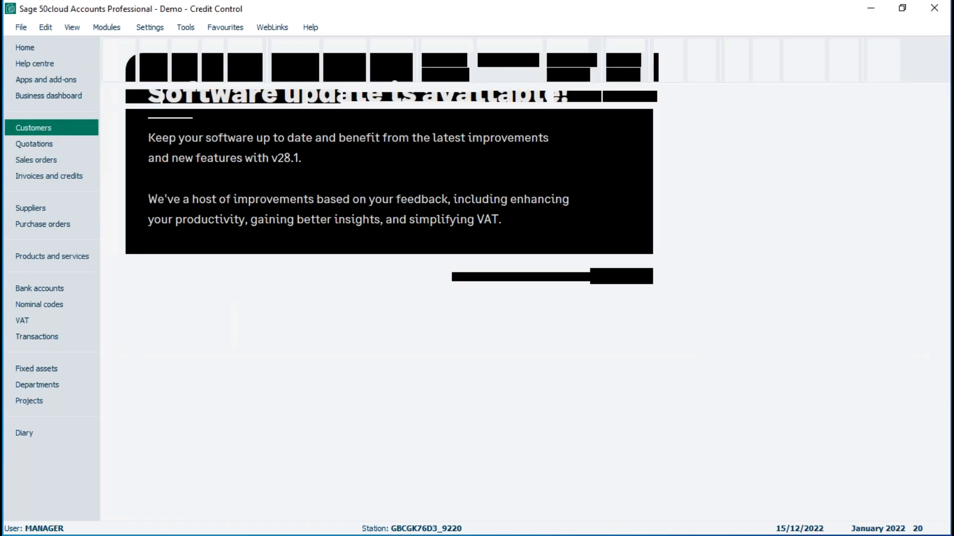
left_click(250, 131)
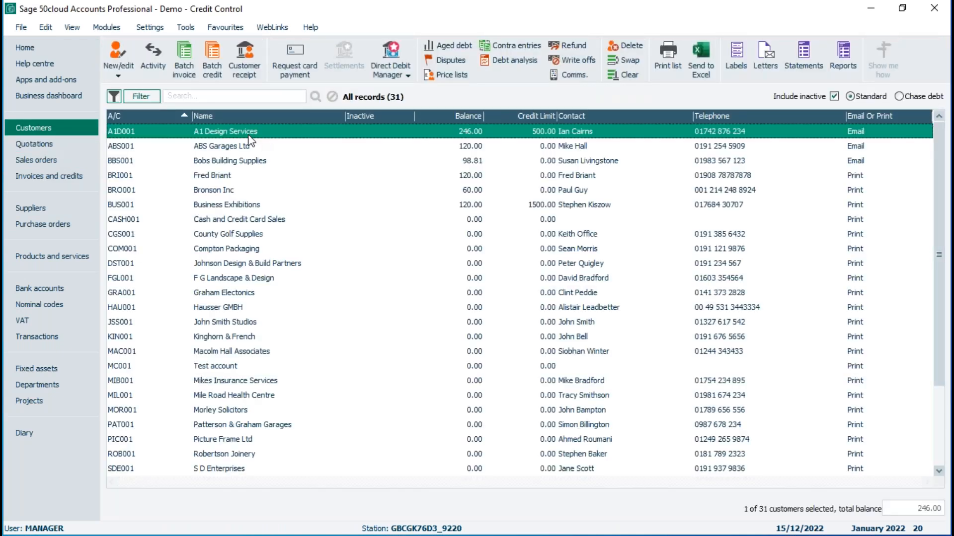
left_click(217, 207)
left_click(224, 323)
left_click(226, 428)
left_click(226, 324)
left_click(227, 221)
left_click(233, 176)
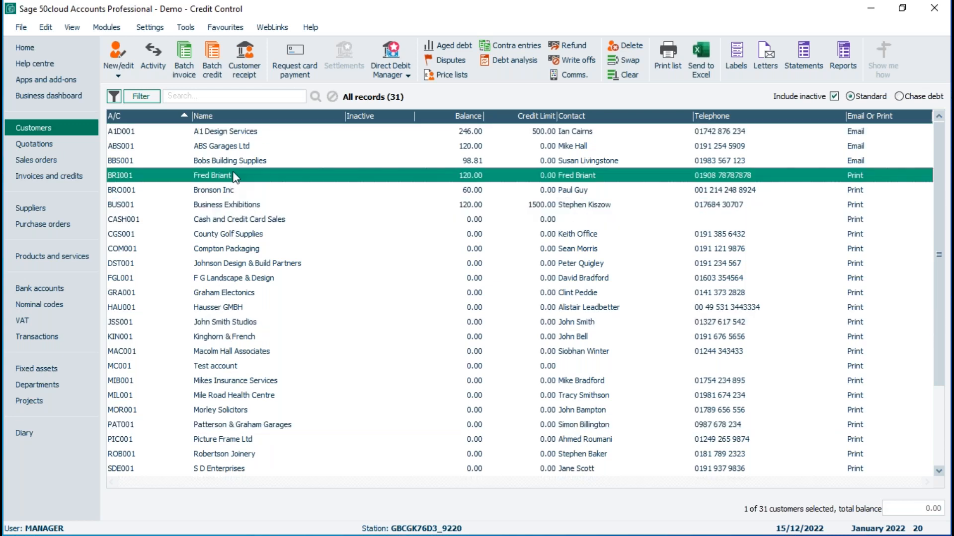
Step: Select ABS Garages Ltd, Johnson Design & Build Partners and Macolm Hall Associates one at a time, each replacing the previous selection
left_click(239, 147)
left_click(221, 265)
left_click(226, 353)
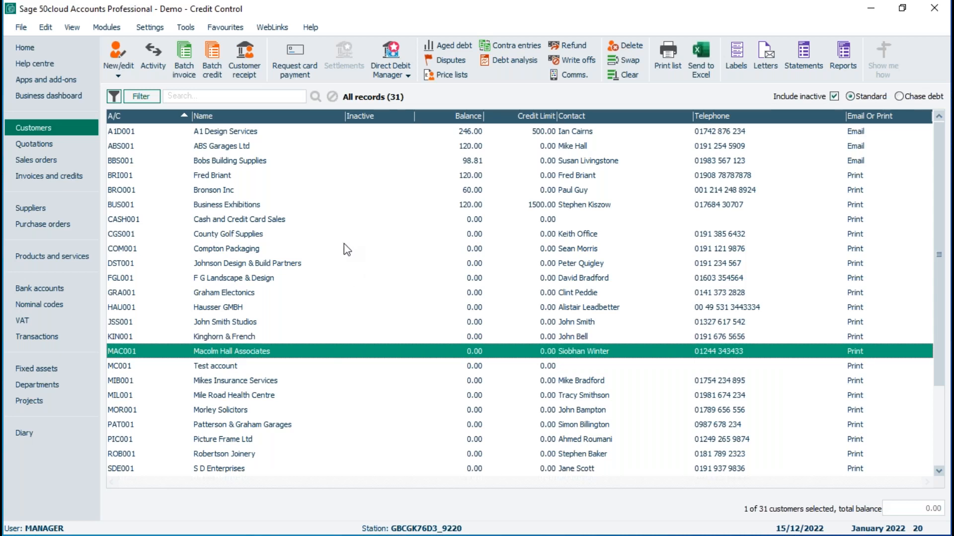
Step: Select A1 Design Services, Bobs Building Supplies, Business Exhibitions, Hausser GMBH and Morley Solicitors together, and take Hausser GMBH back out of the selection
left_click(255, 132)
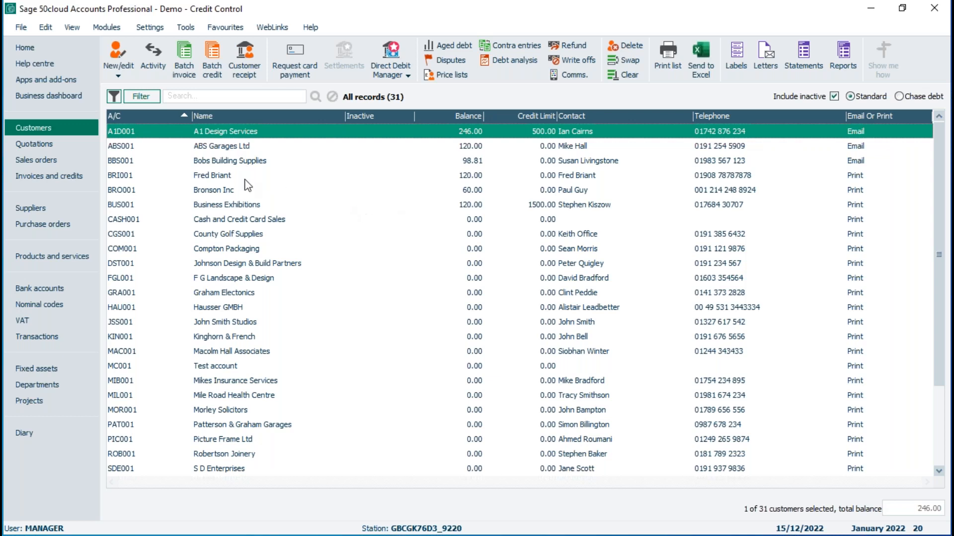
left_click(225, 163, "ctrl")
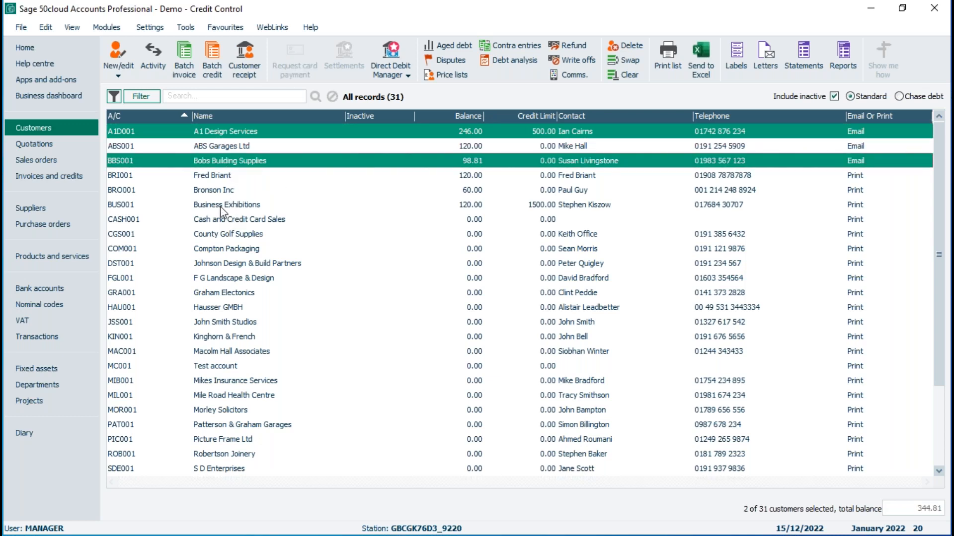
left_click(220, 207, "ctrl")
left_click(233, 308, "ctrl")
left_click(251, 411, "ctrl")
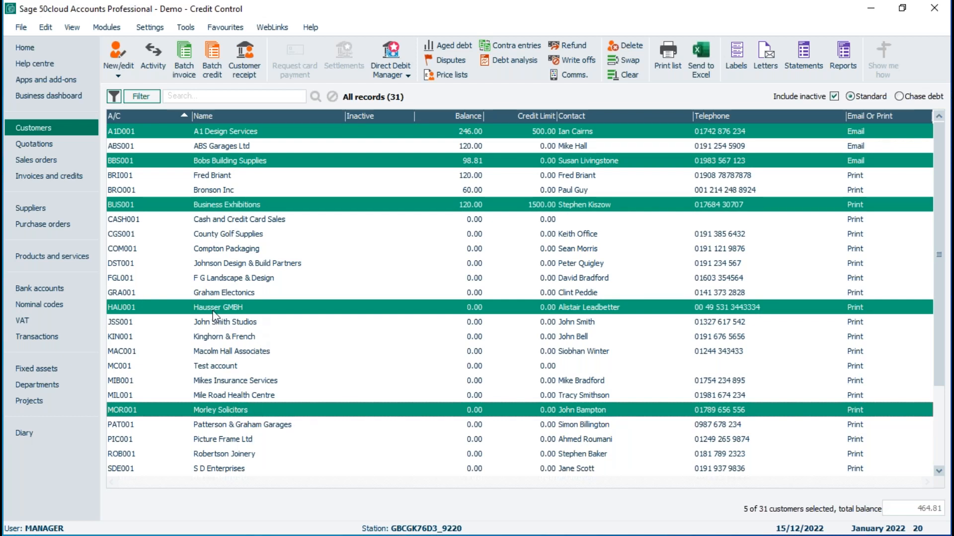
left_click(264, 308)
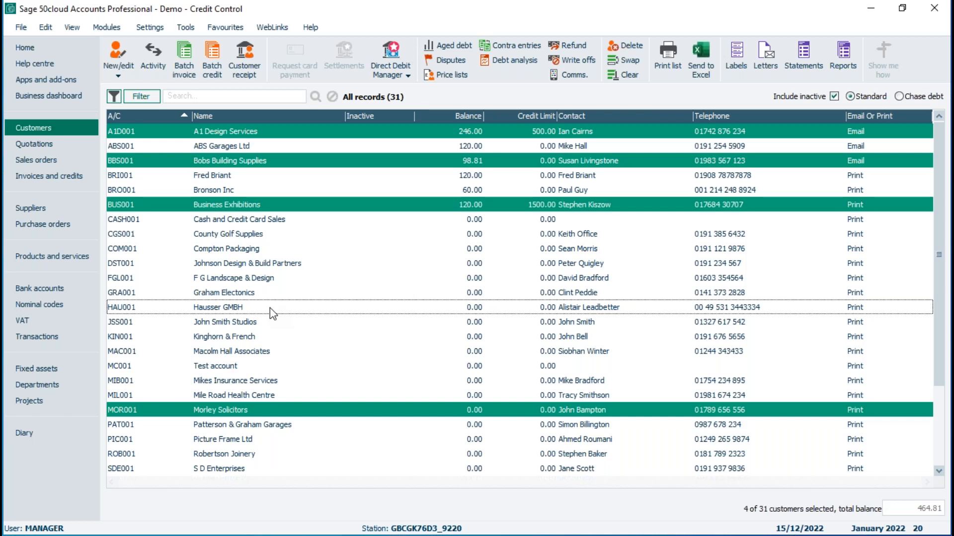
Step: Select only F G Landscape & Design, and replace it with the continuous range from A1 Design Services through Business Exhibitions
left_click(262, 279)
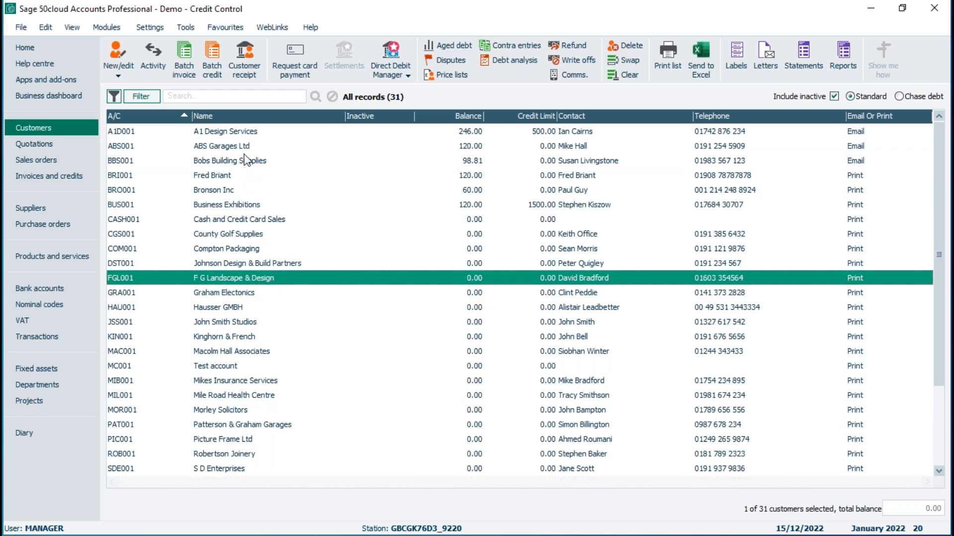
left_click(228, 134)
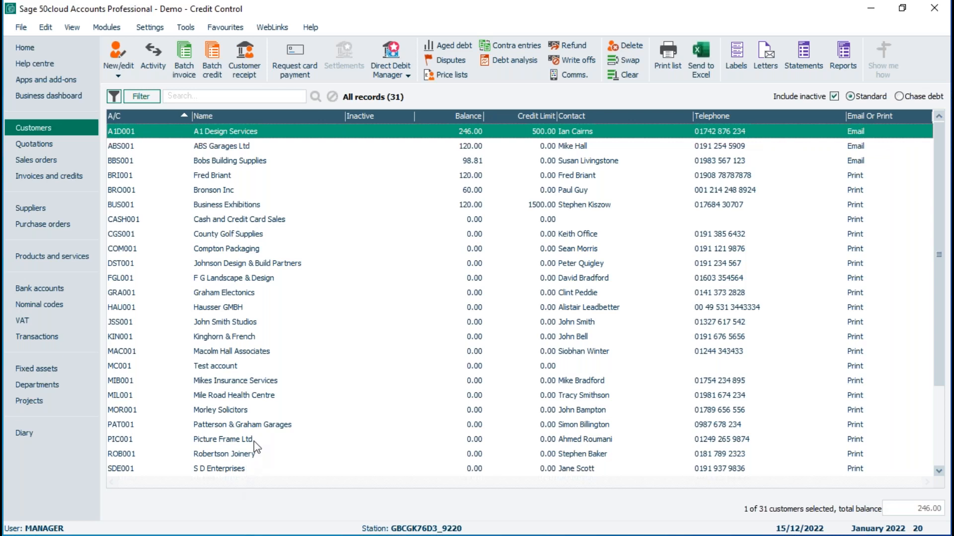
left_click(227, 204, "shift")
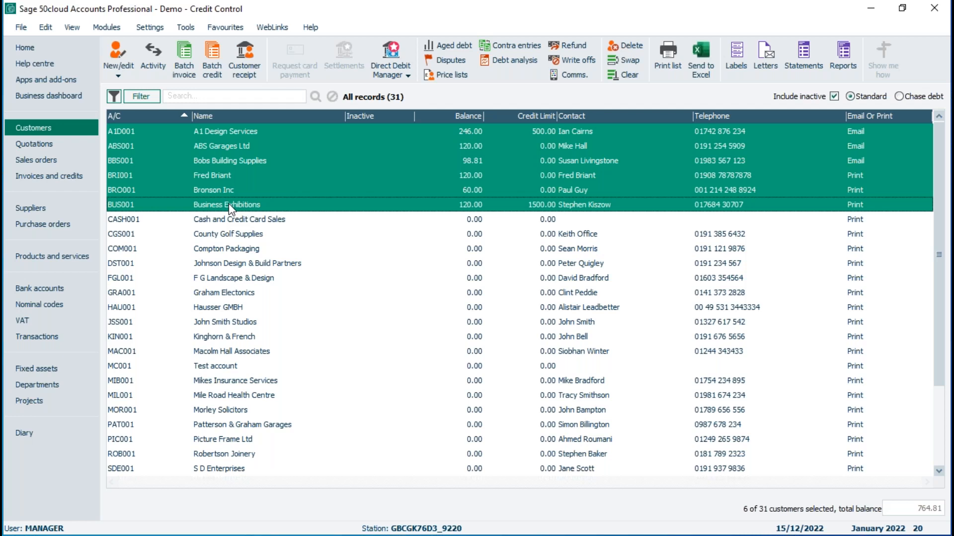
Step: Set the list selection style in the program options back to Sage selection style
left_click(183, 26)
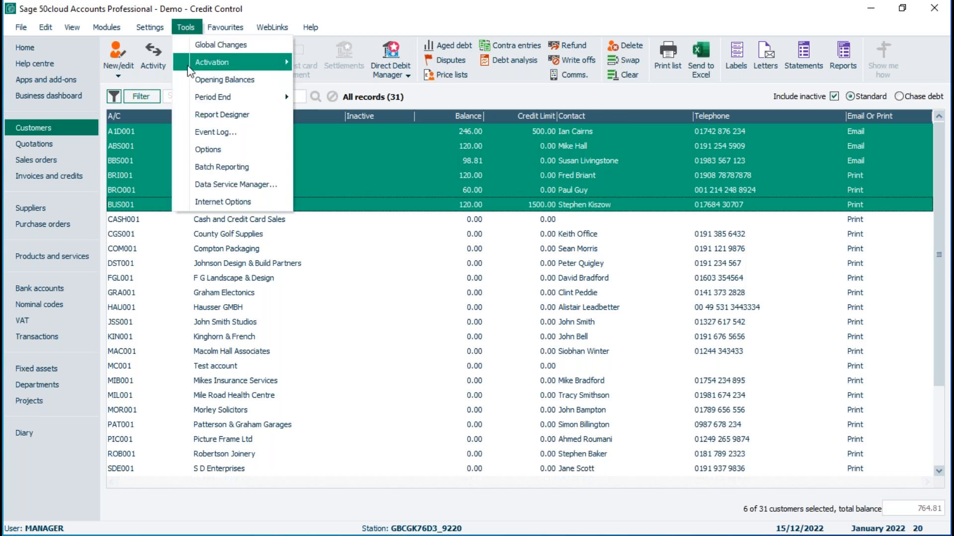
left_click(216, 150)
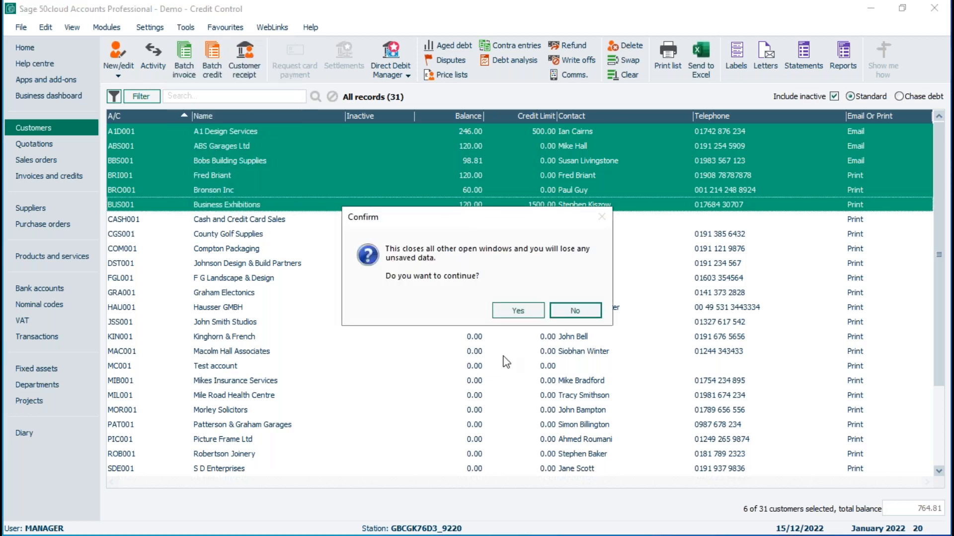
left_click(532, 312)
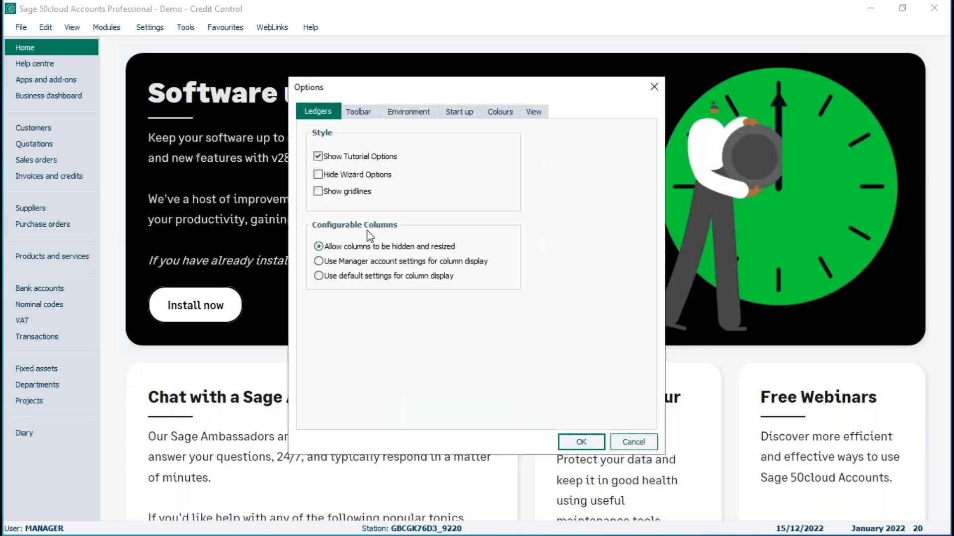
left_click(409, 111)
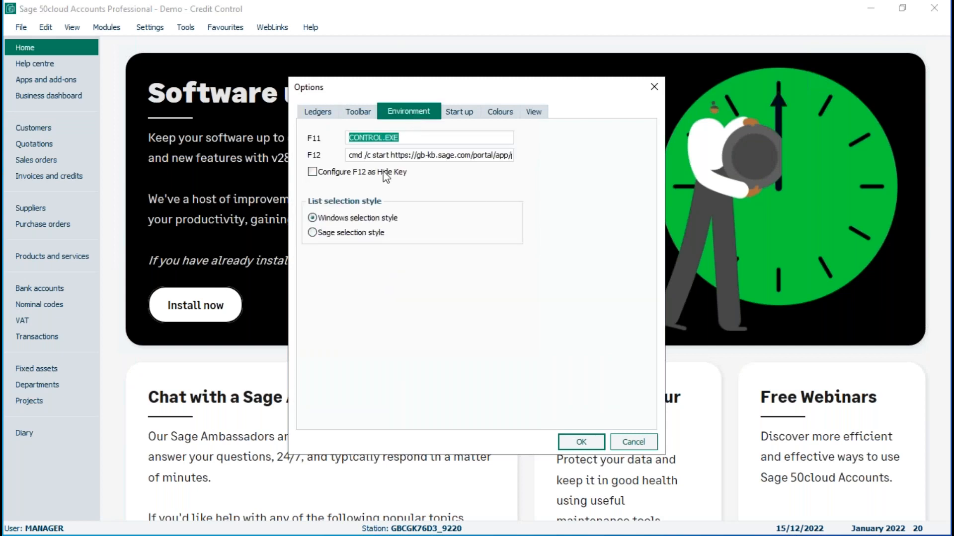
left_click(312, 232)
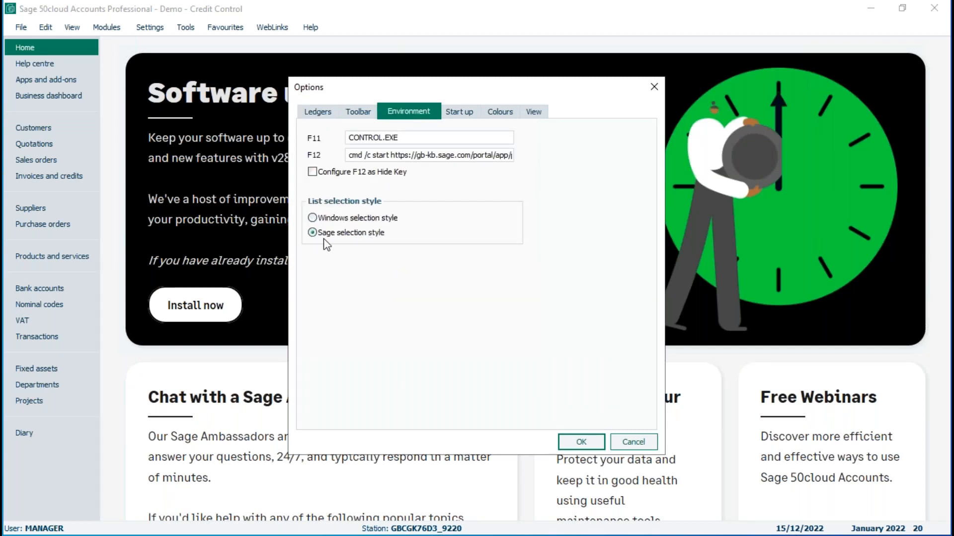
left_click(581, 442)
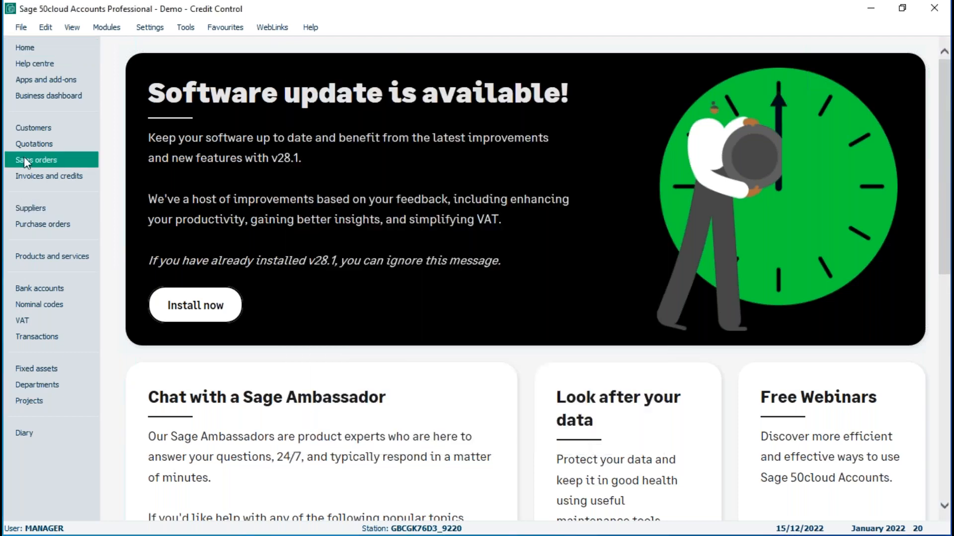
Step: Reopen the customers list and select ABS Garages Ltd, Cash and Credit Card Sales, Johnson Design & Build Partners, Kinghorn & French and Patterson & Graham Garages
left_click(33, 127)
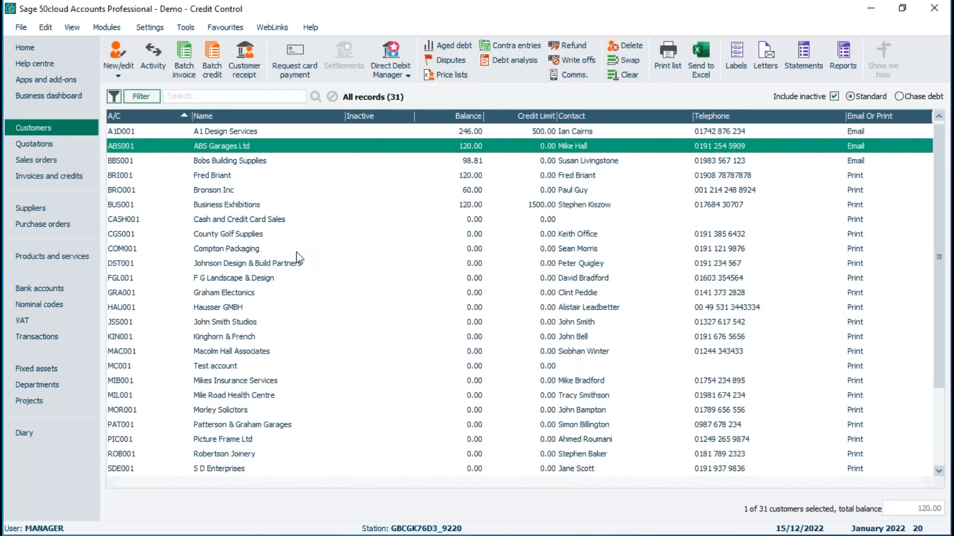
left_click(261, 219)
left_click(261, 263)
left_click(256, 337)
left_click(252, 425)
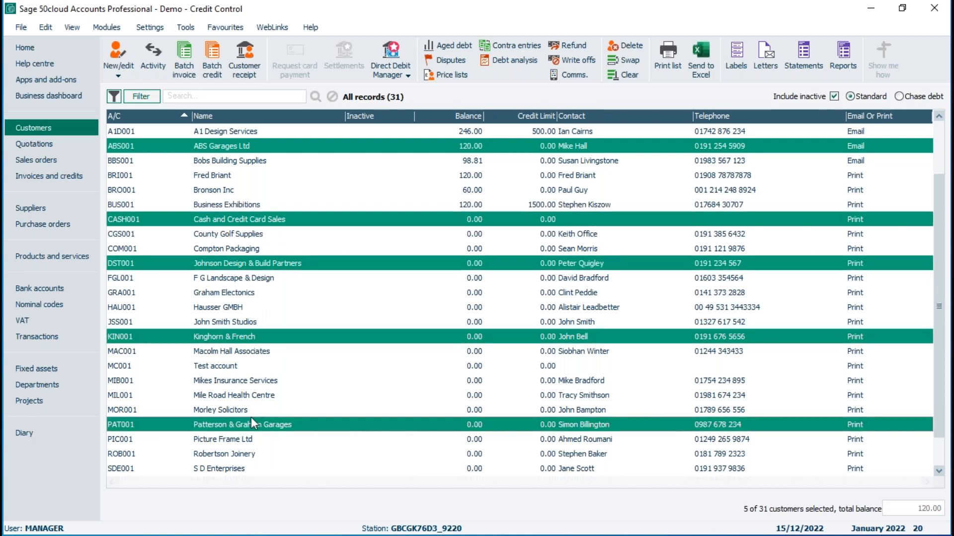
Step: Deselect Patterson & Graham Garages and Kinghorn & French, and clear the remaining customer selection
left_click(250, 428)
left_click(248, 337)
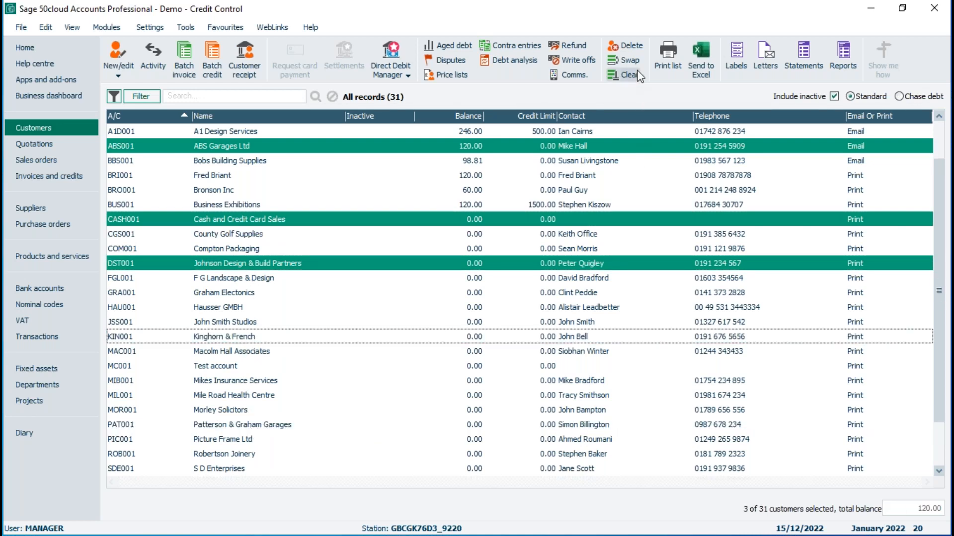
left_click(627, 75)
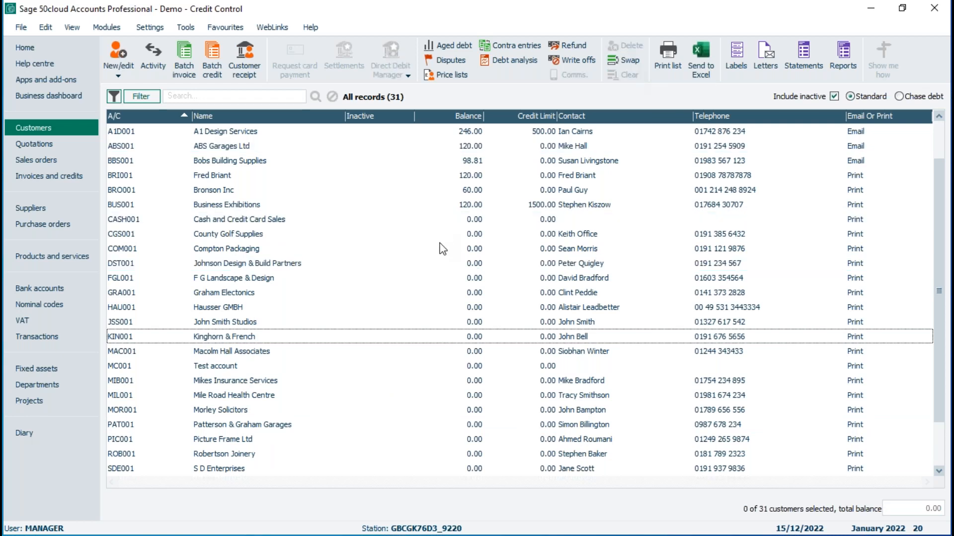
Step: Select the three email customers A1 Design Services, ABS Garages Ltd and Bobs Building Supplies
left_click(236, 133)
left_click(235, 148)
left_click(232, 158)
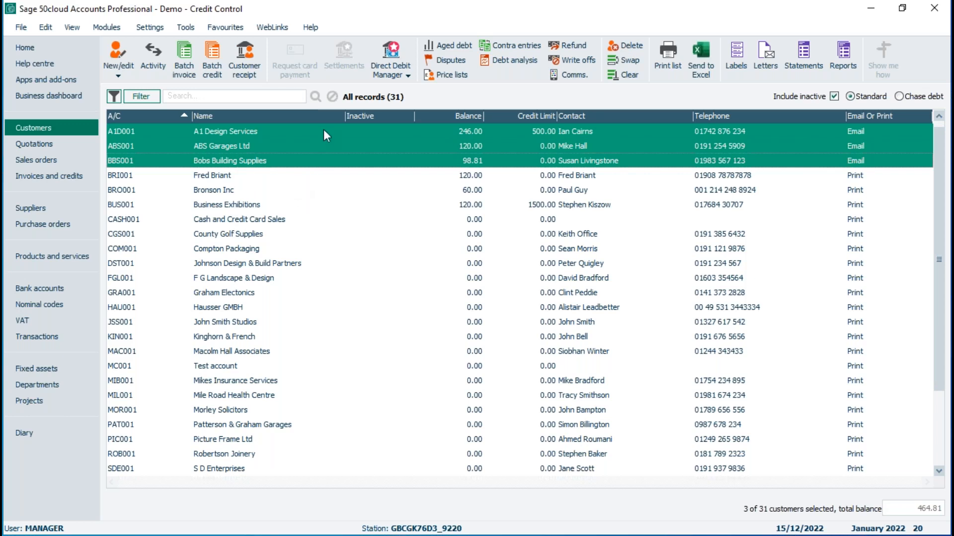
Step: Start emailing the A4 Statement, Grouped & O/S Items - Plain Paper layout for the selected customers
left_click(804, 49)
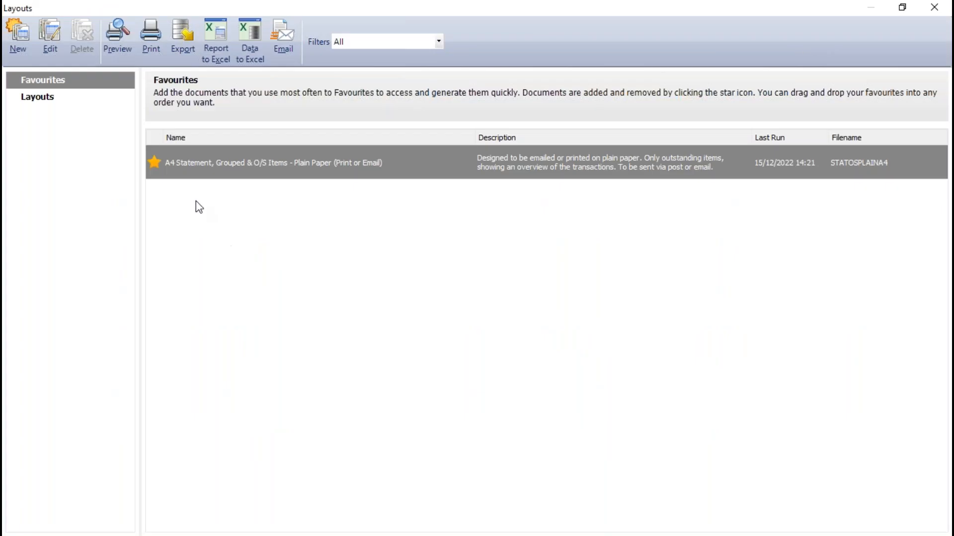
mouse_move(193, 178)
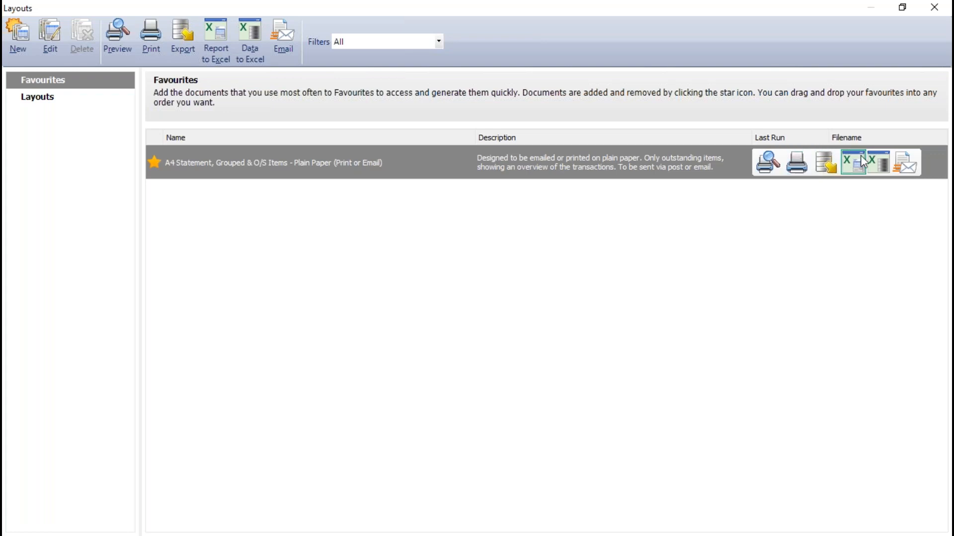
left_click(907, 167)
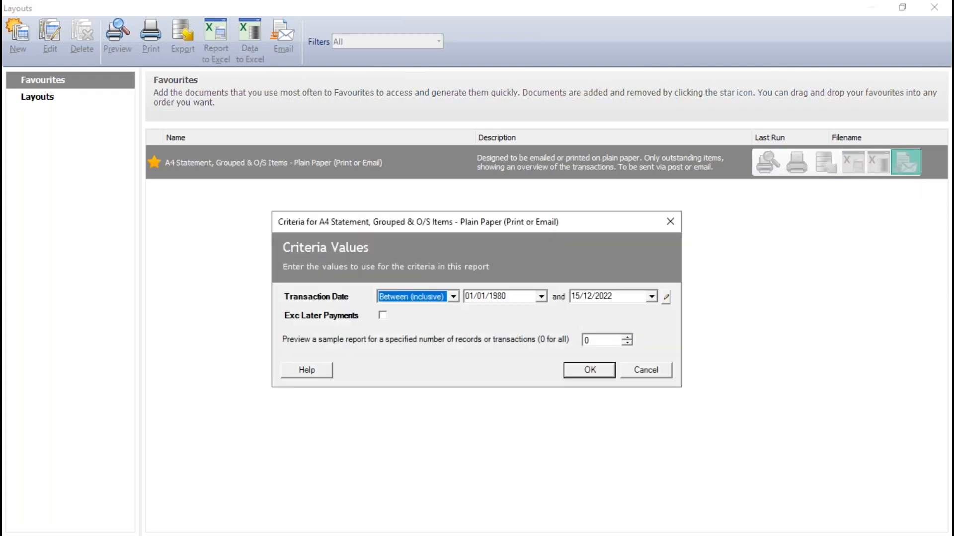
Step: Try the This month to date and Last month presets for the statement's transaction date range
left_click(666, 297)
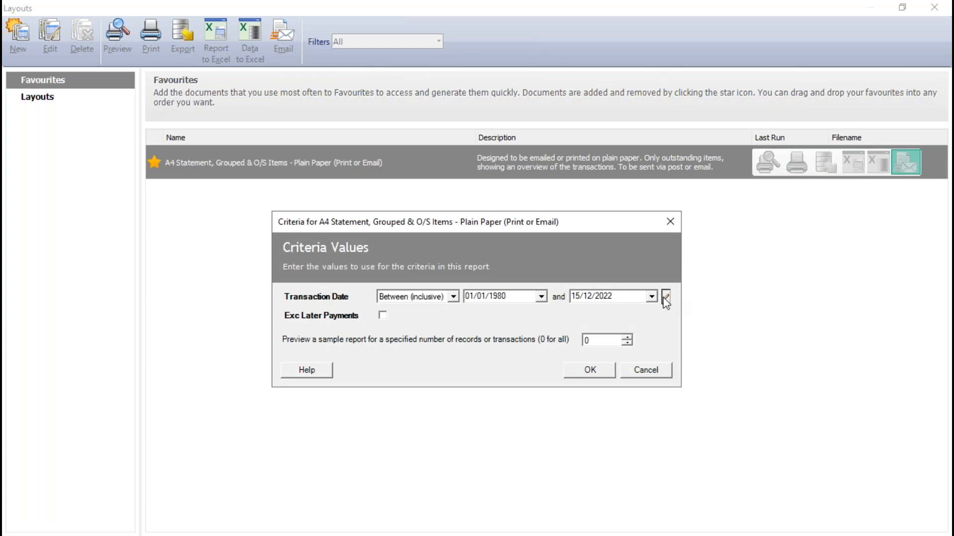
left_click(715, 376)
left_click(667, 298)
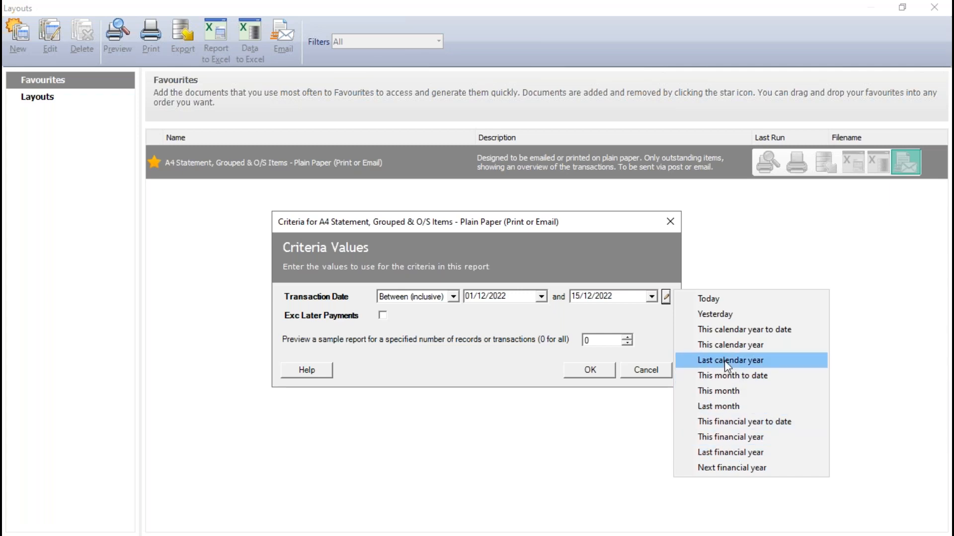
left_click(726, 407)
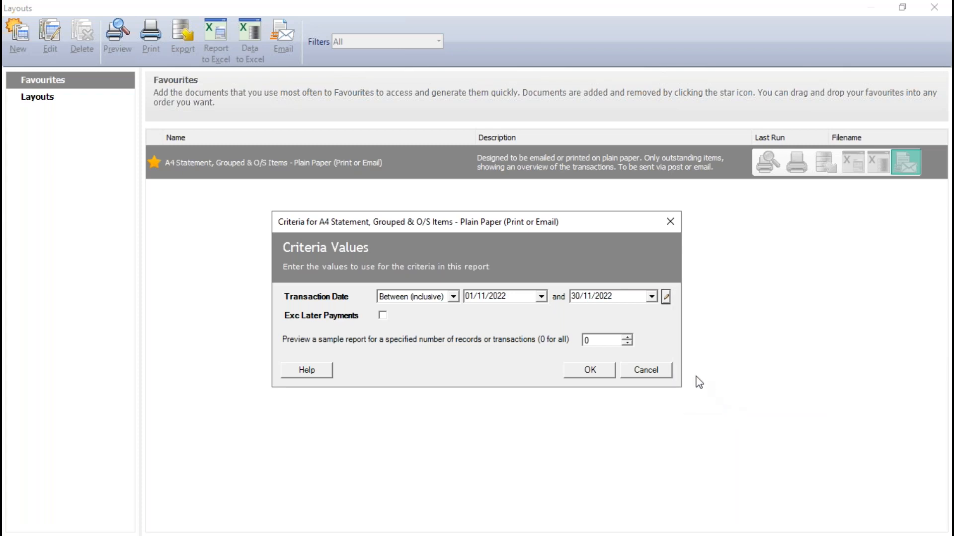
Step: Set the transaction date range to This month and output the statements to email, updating the communication history
left_click(666, 298)
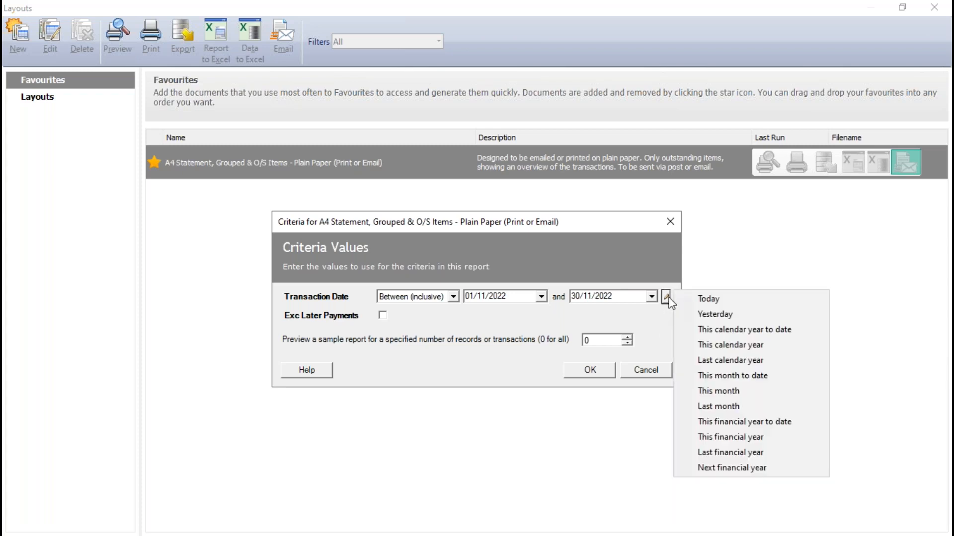
left_click(717, 391)
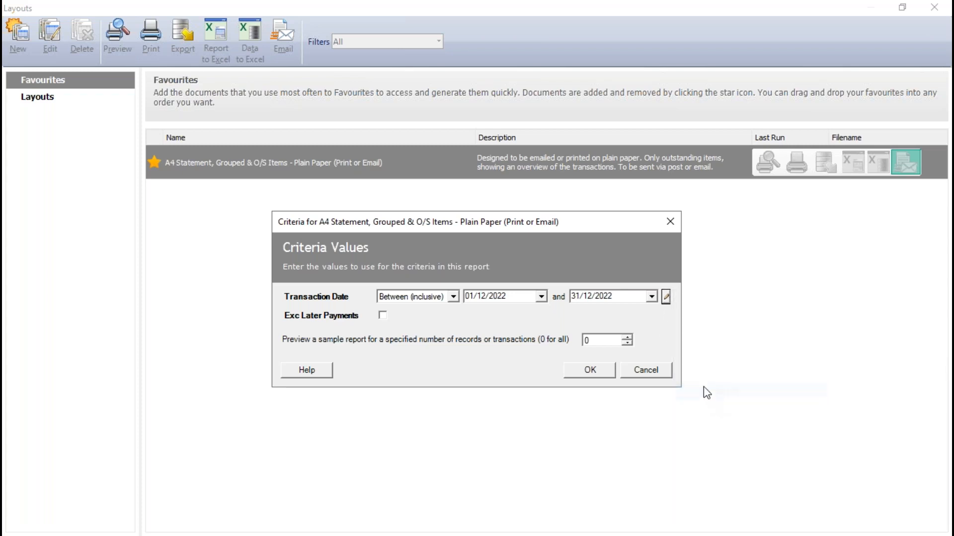
left_click(590, 370)
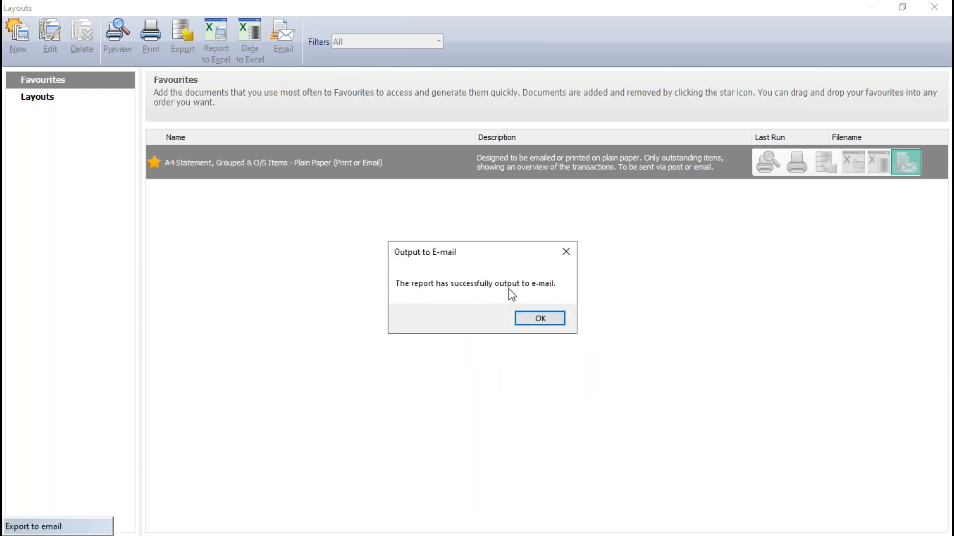
left_click(540, 319)
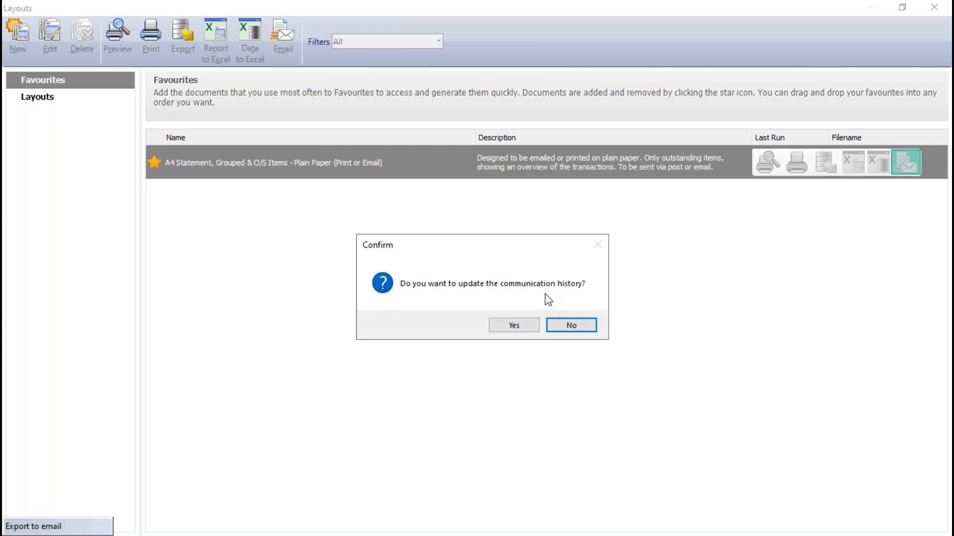
left_click(514, 325)
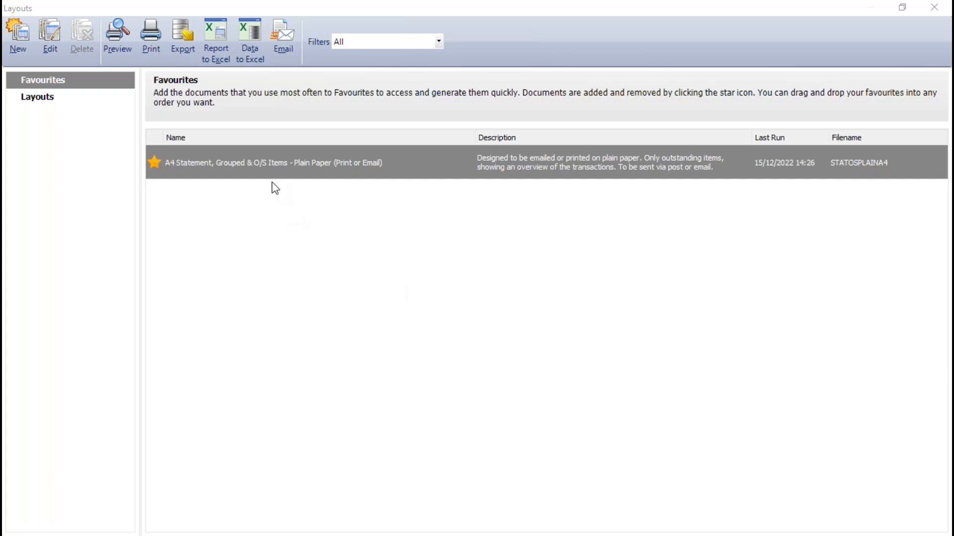
Step: Switch to Outlook and open the Drafts folder containing the statement emails
mouse_move(366, 172)
left_click_drag(953, 191, 445, 75)
left_click(805, 77)
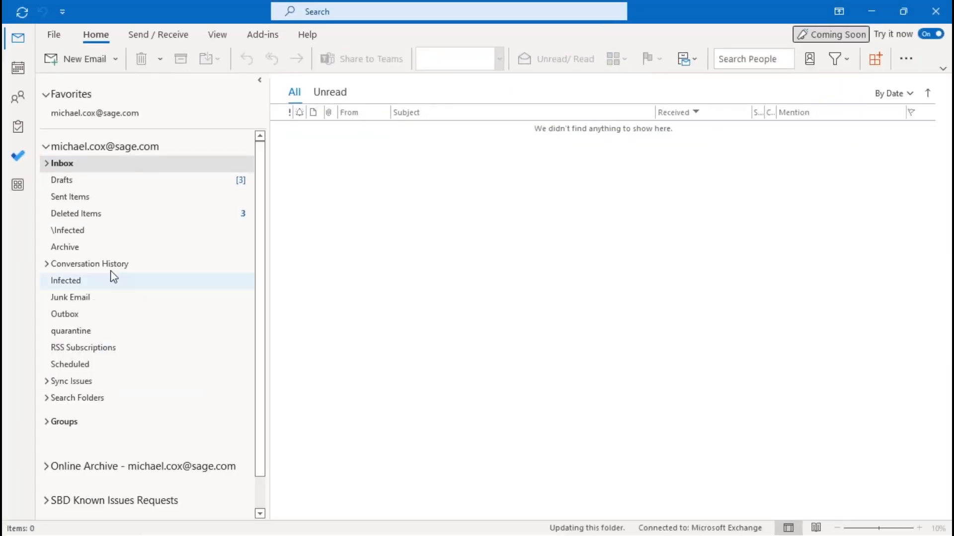
left_click(70, 181)
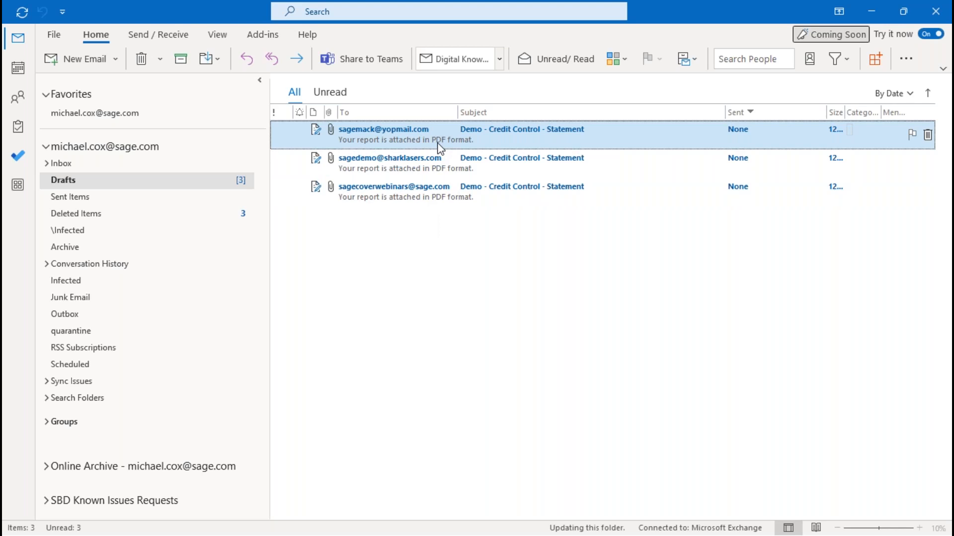
Step: Open the first draft statement email with its PDF attachment and send it
double_click(406, 142)
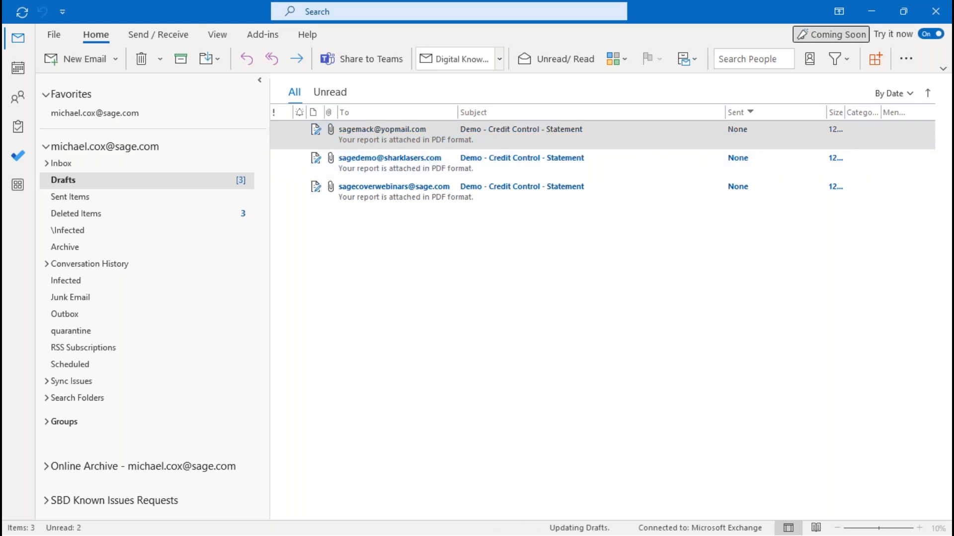
left_click_drag(953, 238, 614, 2)
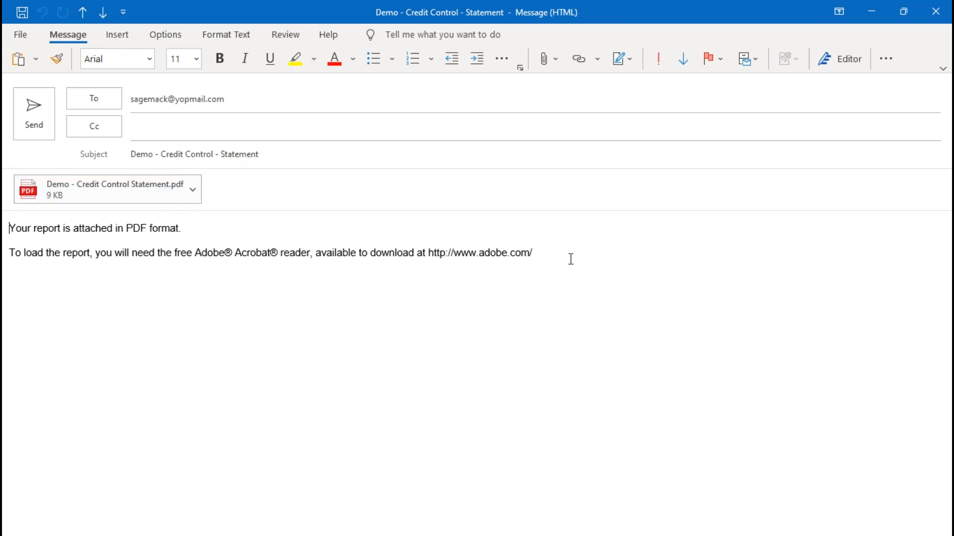
left_click(34, 113)
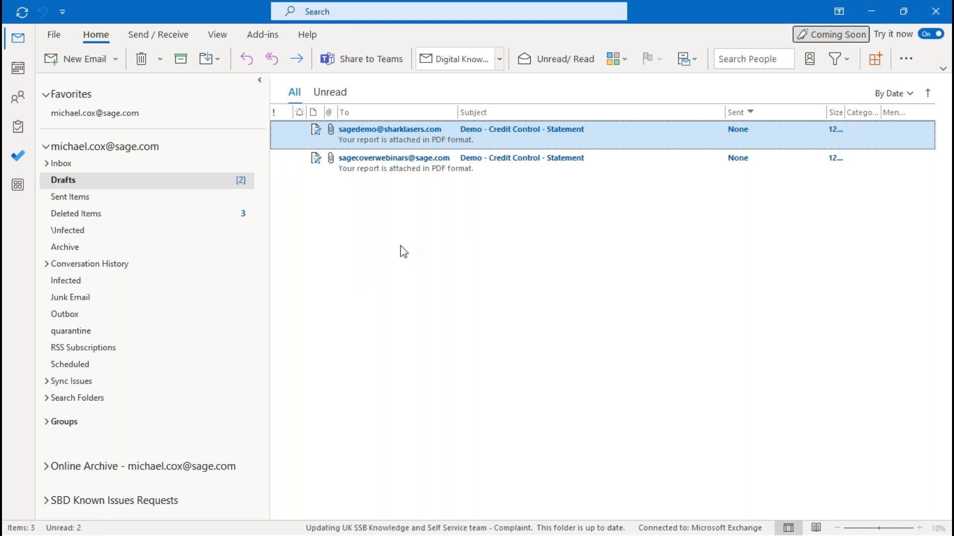
Step: Return to Sage 50 Accounts, close the statement layouts and deselect Bobs Building Supplies and ABS Garages Ltd
left_click(872, 10)
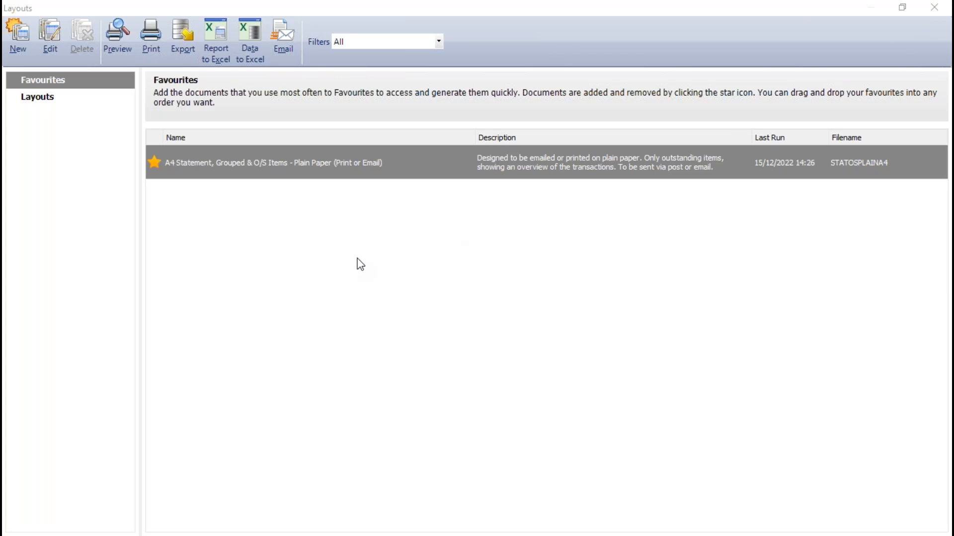
left_click(934, 7)
left_click(198, 157, "ctrl")
left_click(207, 144, "ctrl")
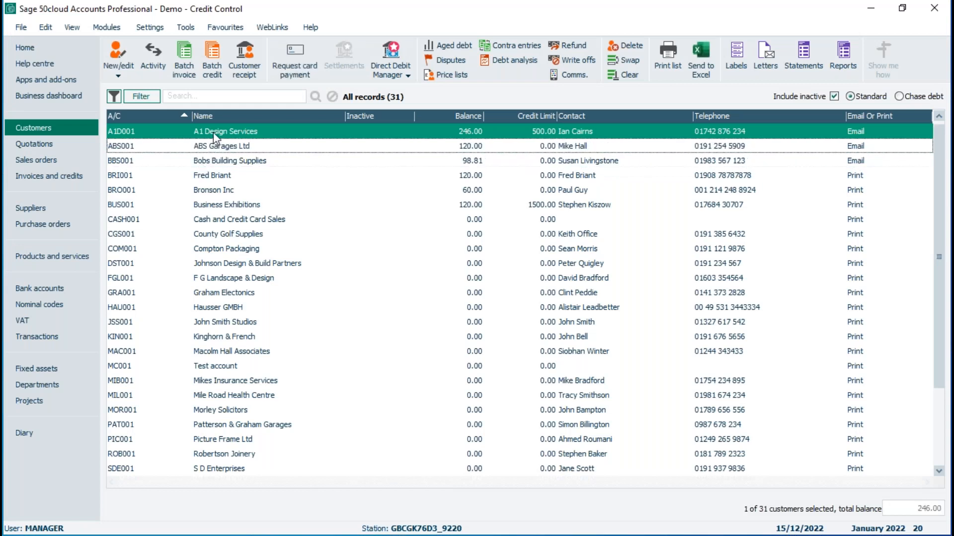
Step: Review the 15/12/2022 statement email entry in A1 Design Services' communications and close it, saving the record
double_click(252, 133)
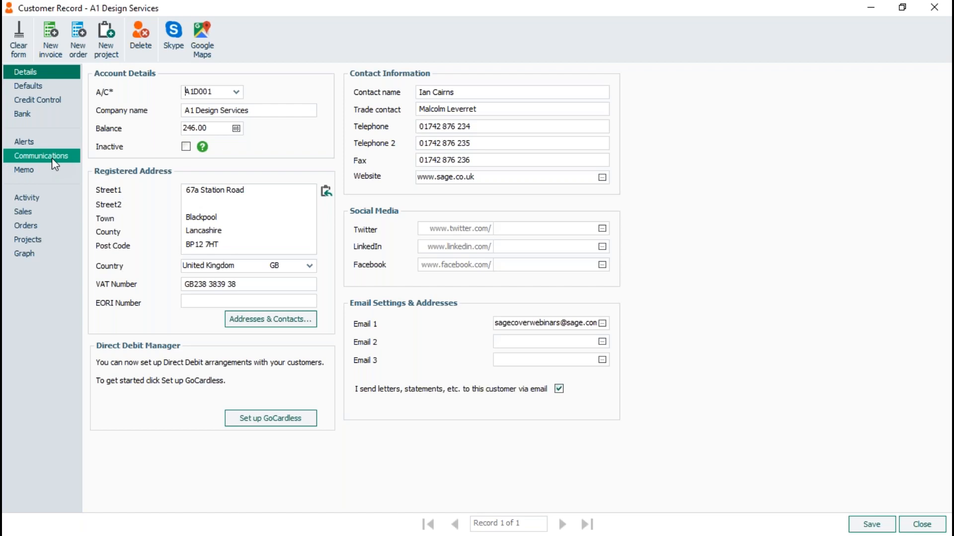
left_click(37, 156)
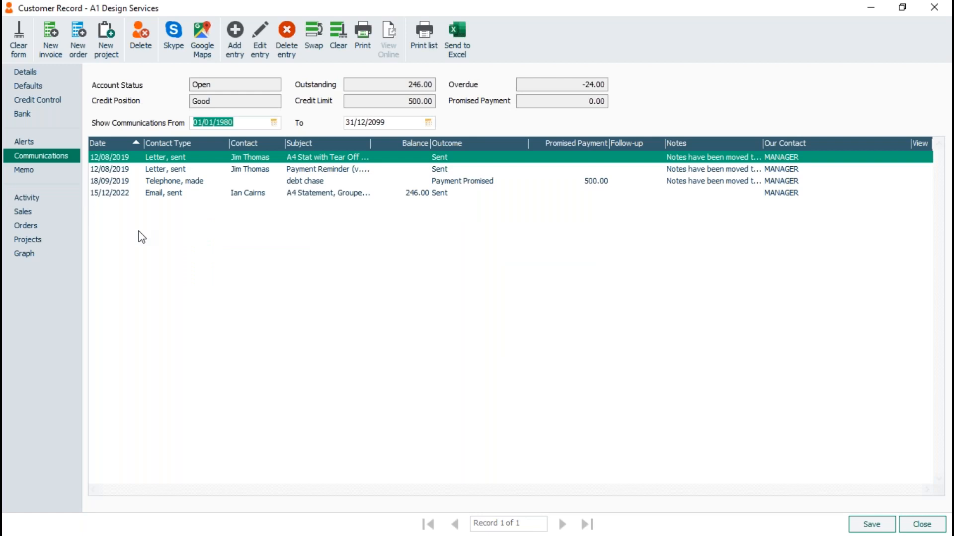
left_click(315, 196)
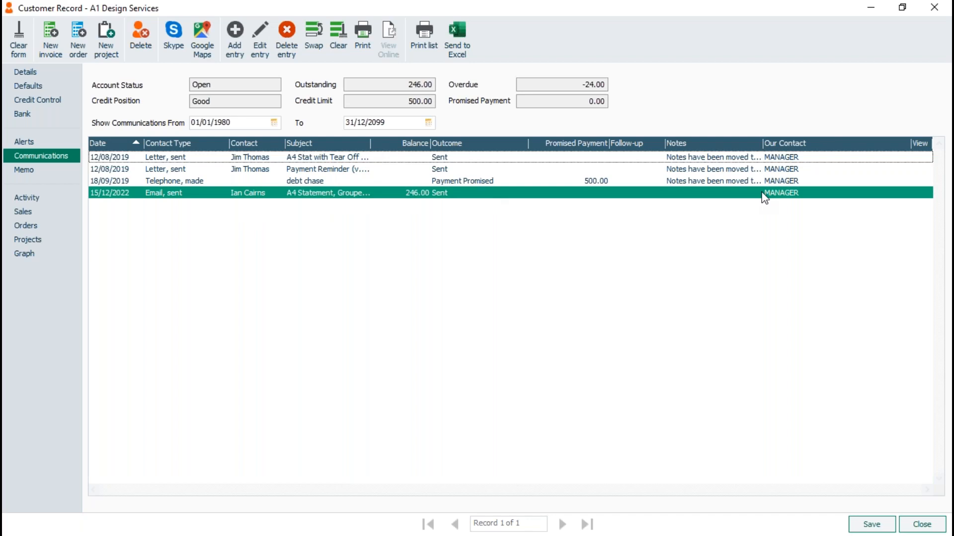
double_click(216, 195)
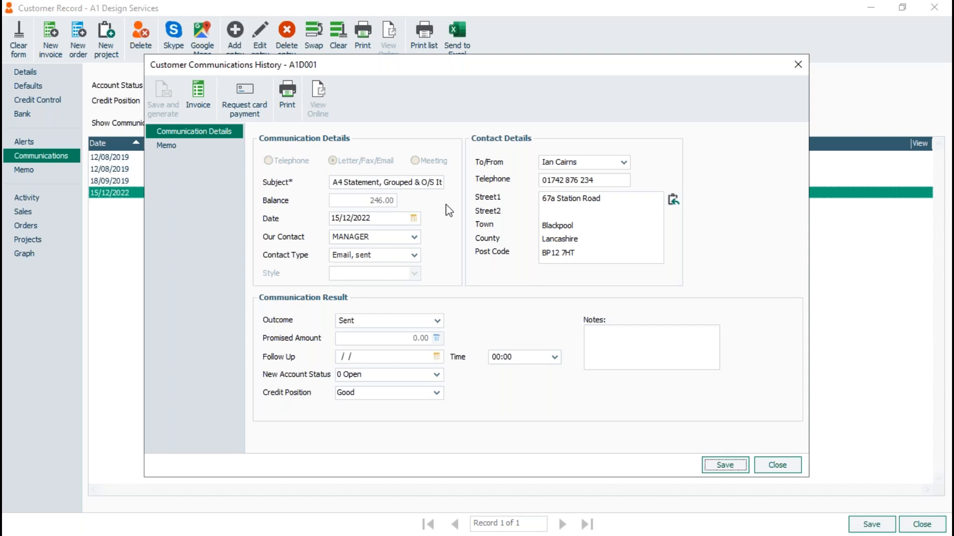
left_click(790, 468)
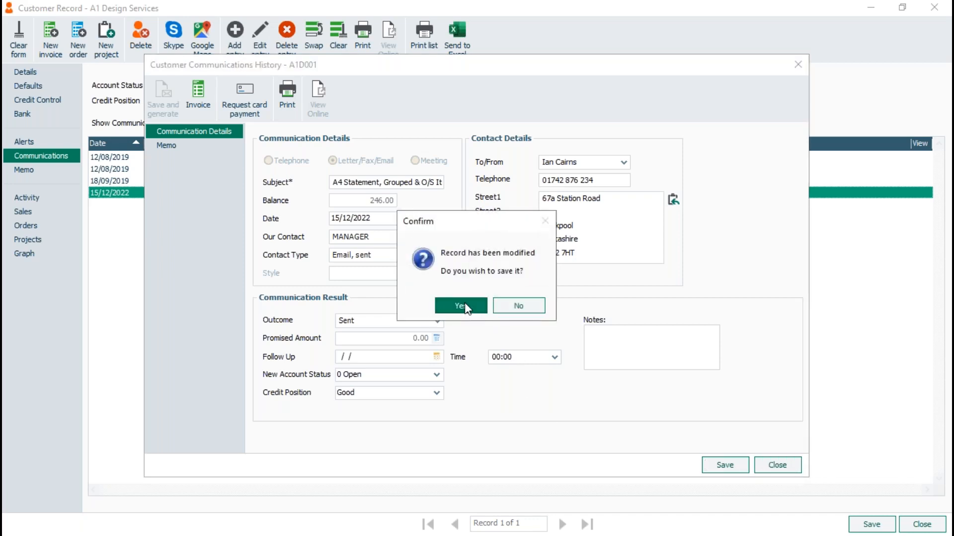
left_click(463, 304)
Step: Highlight the 15/12/2022 statement email entry in the communications list and close the customer record without saving changes
left_click(319, 156)
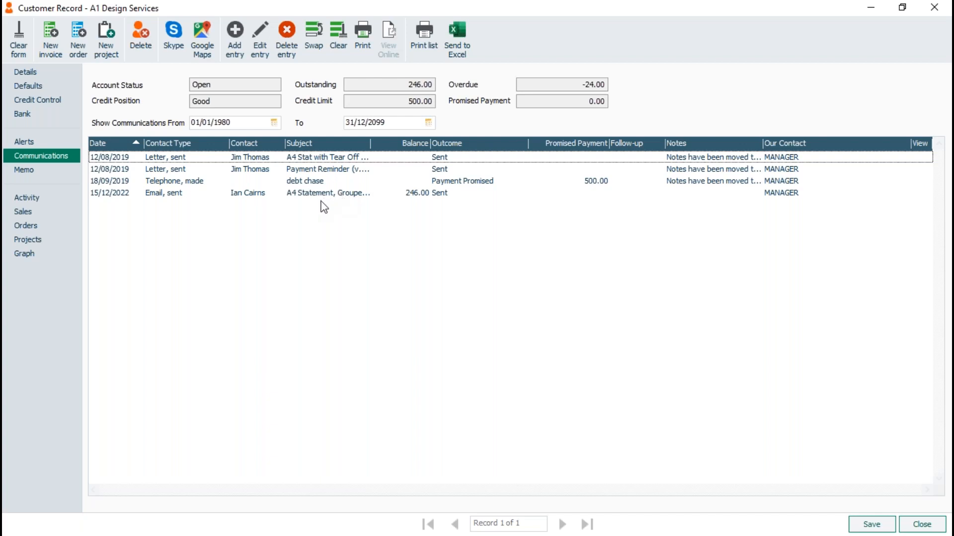
left_click(414, 195)
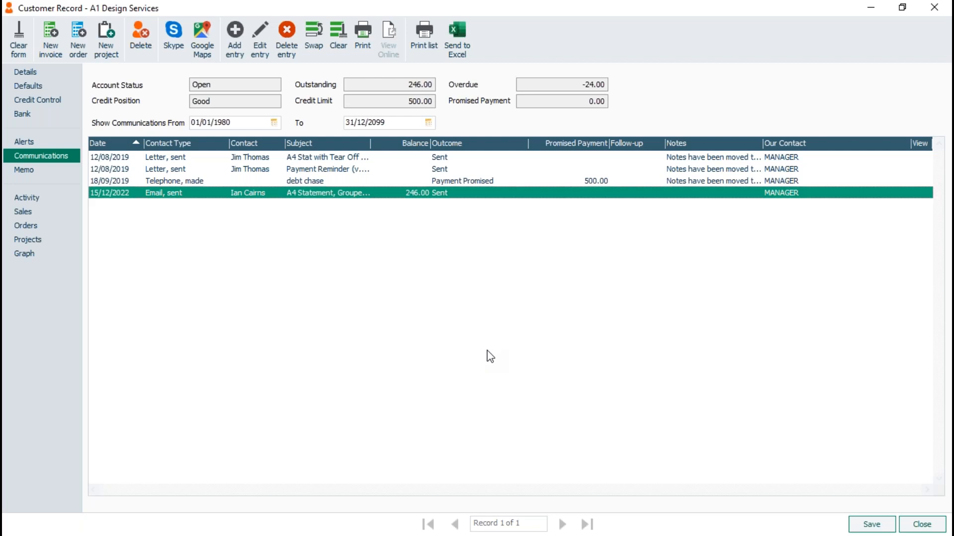
left_click(922, 524)
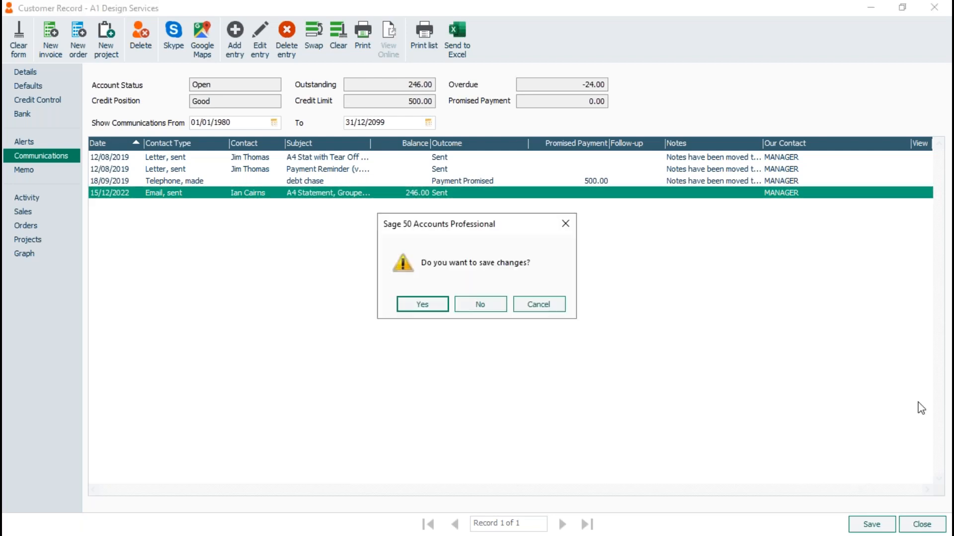
left_click(477, 305)
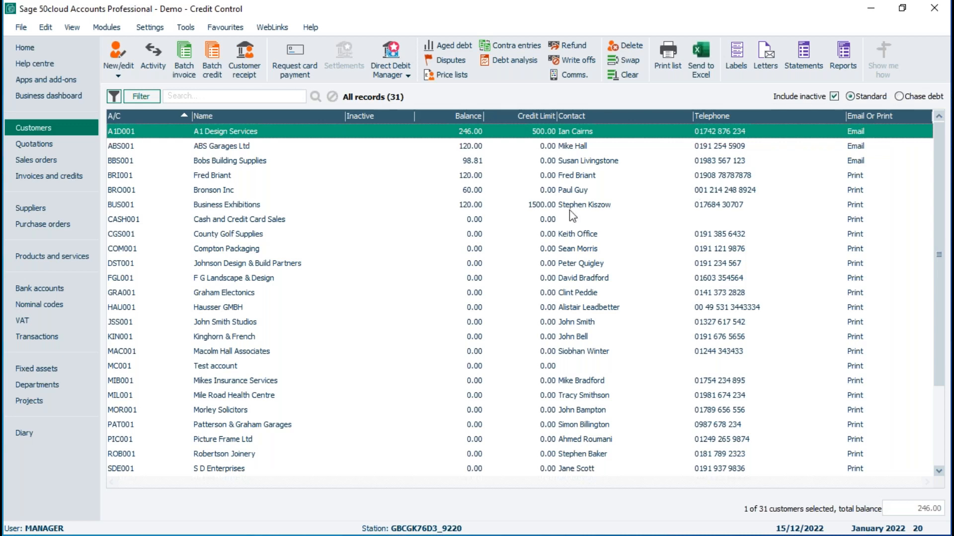
Step: Open the A4 Statement, Grouped & O/S Items - Plain Paper (Print or Email) layout for editing in Report Designer
left_click(811, 54)
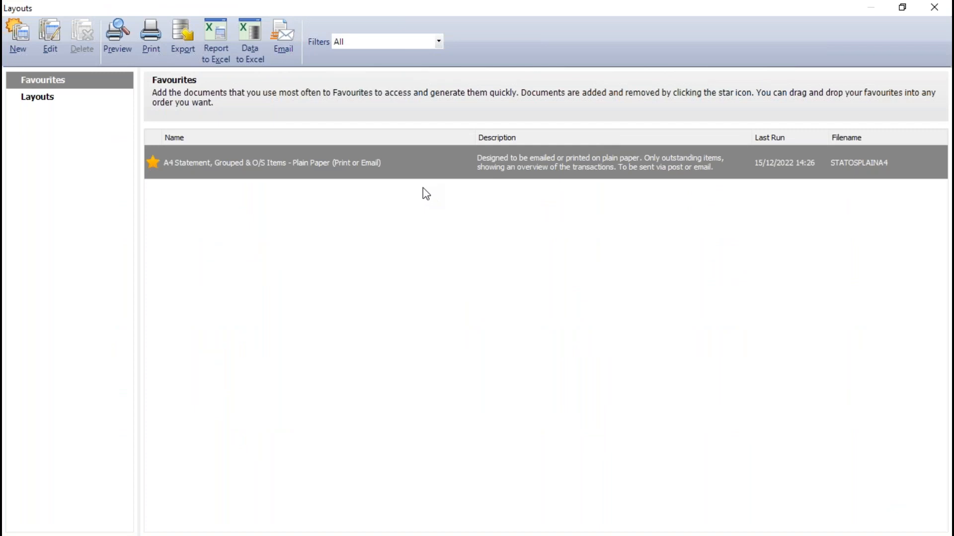
mouse_move(216, 163)
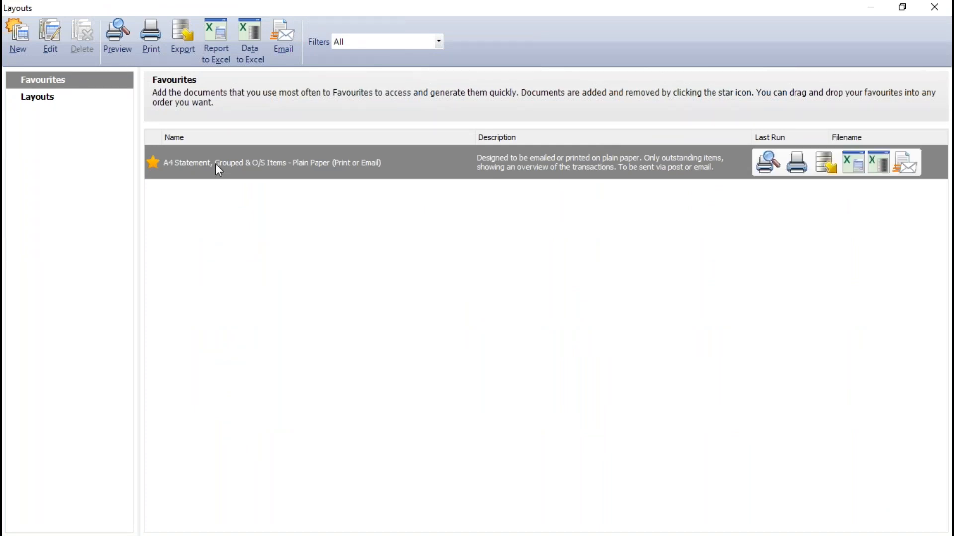
left_click(50, 38)
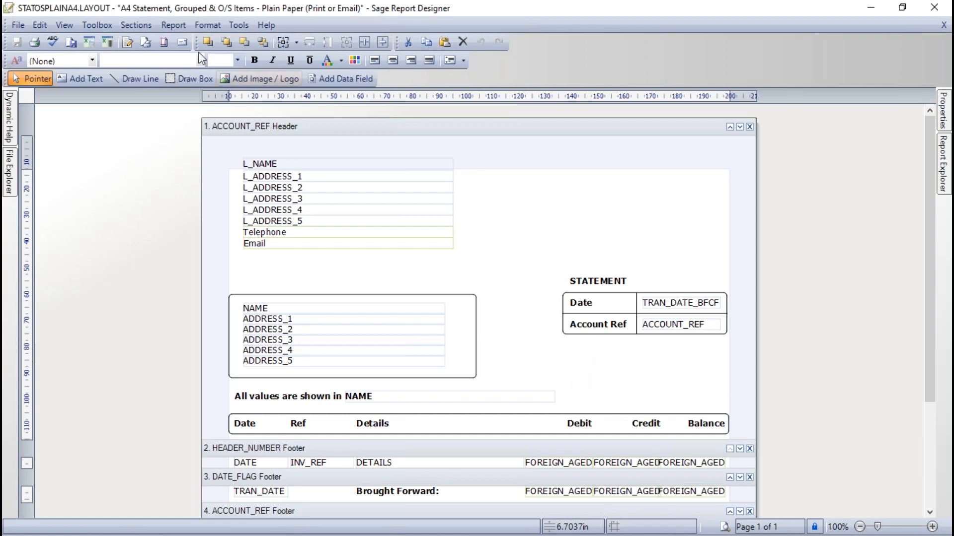
left_click(20, 23)
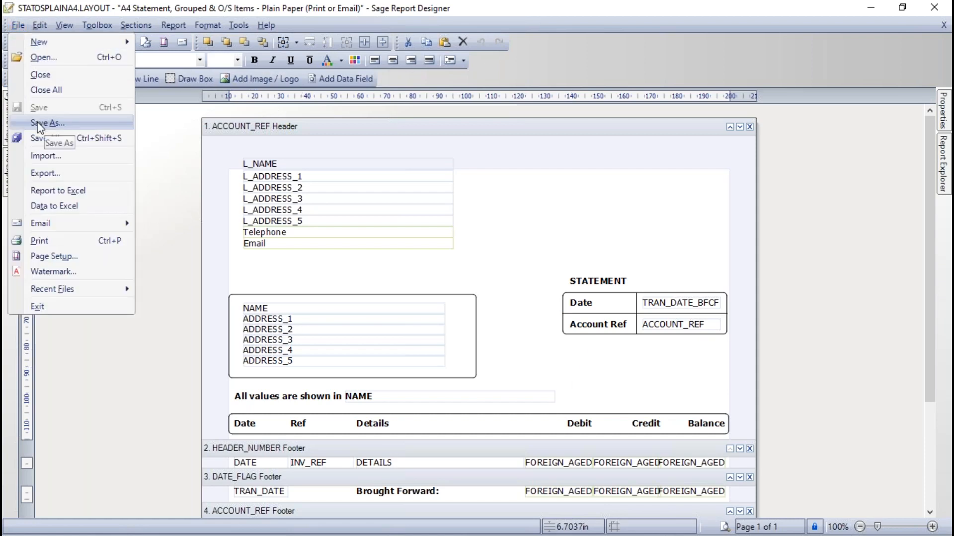
left_click(607, 220)
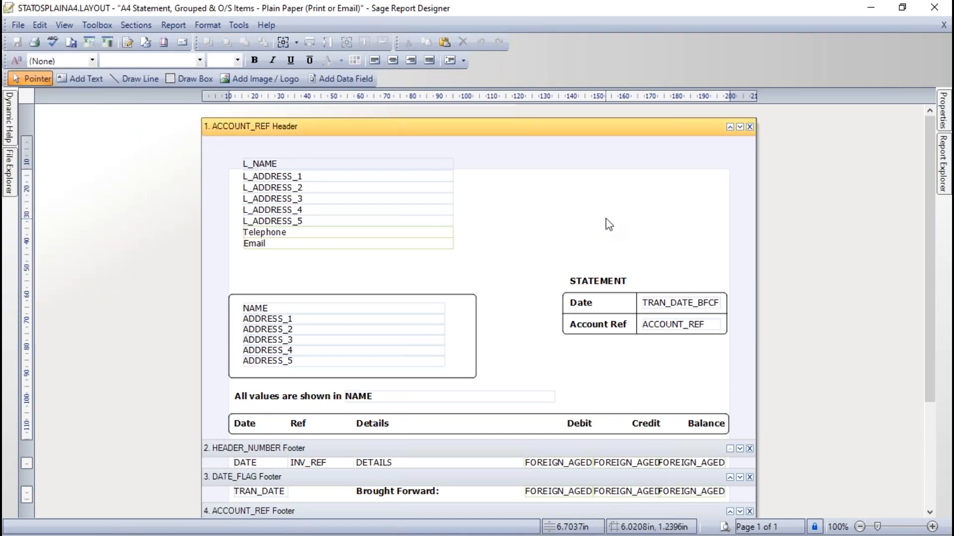
Step: Replace the layout's report name in the report properties with the author's first name
left_click(174, 26)
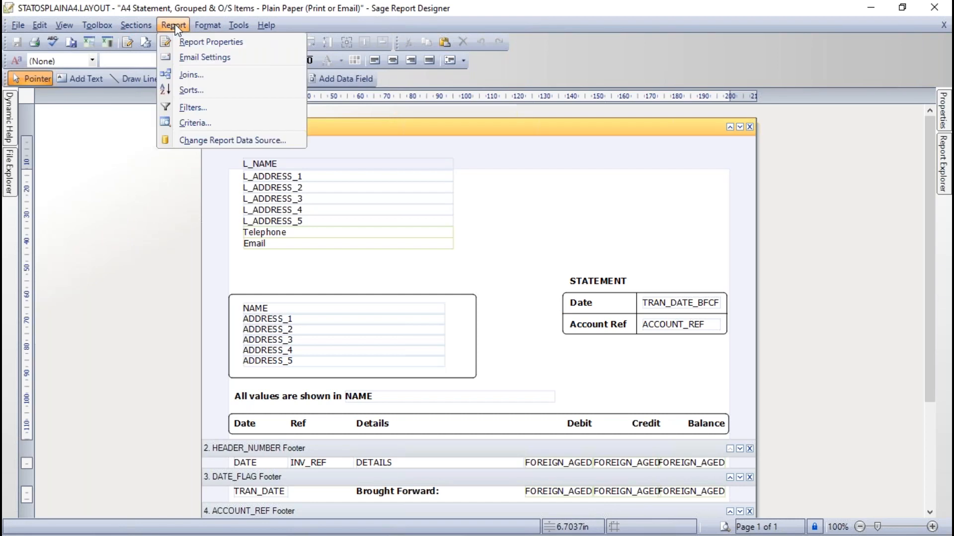
left_click(210, 41)
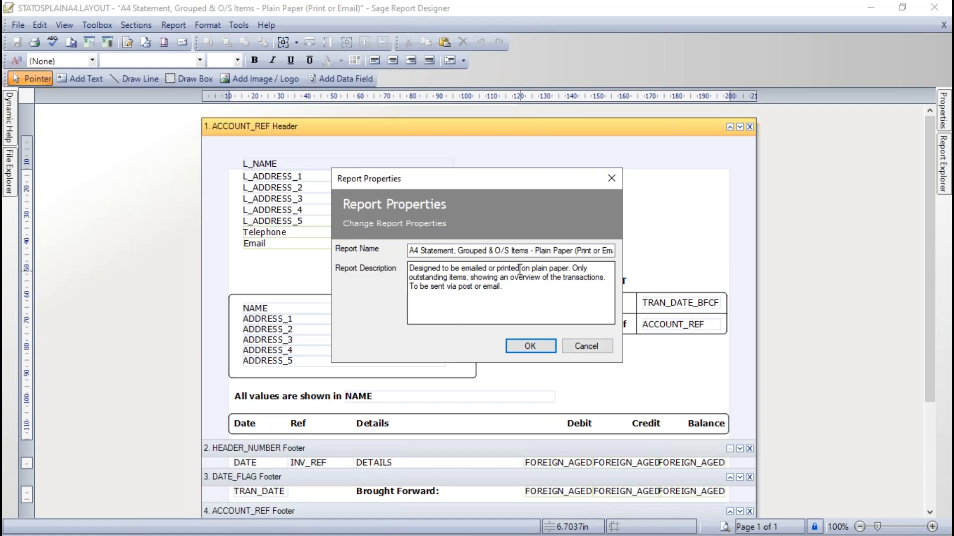
left_click(411, 252)
type("Michael")
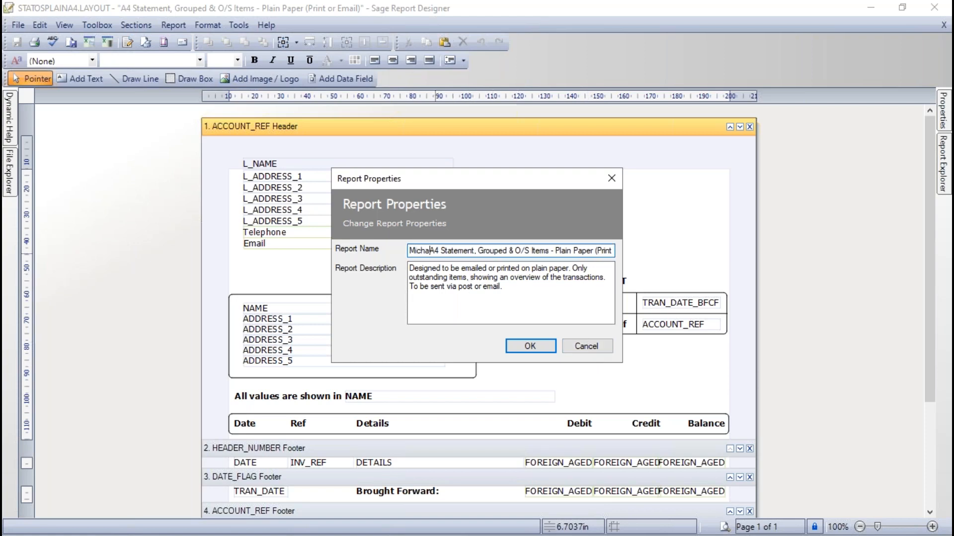
key("Delete")
key("Delete")
key("Delete")
key("Delete")
key("Delete")
key("Delete")
key("Delete")
key("Delete")
key("Delete")
key("Delete")
key("Delete")
key("Delete")
key("Delete")
key("Delete")
key("Delete")
key("Delete")
key("Delete")
key("Delete")
key("Delete")
key("Delete")
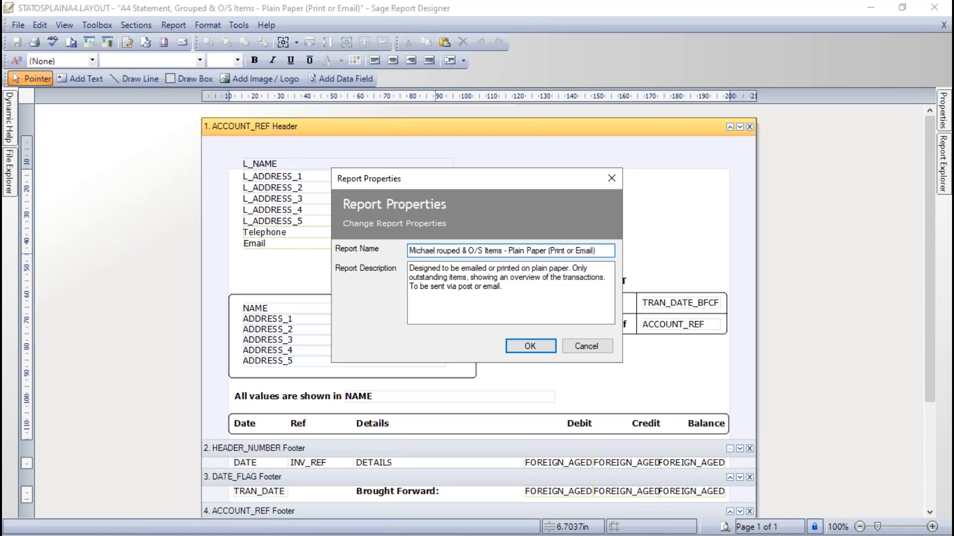
key("Delete")
key("Delete")
key("Delete")
key("Delete")
key("Delete")
key("Delete")
key("Delete")
key("Delete")
key("Delete")
key("Delete")
key("Delete")
key("Delete")
key("Delete")
key("Delete")
key("Delete")
key("Delete")
key("Delete")
key("Delete")
key("Delete")
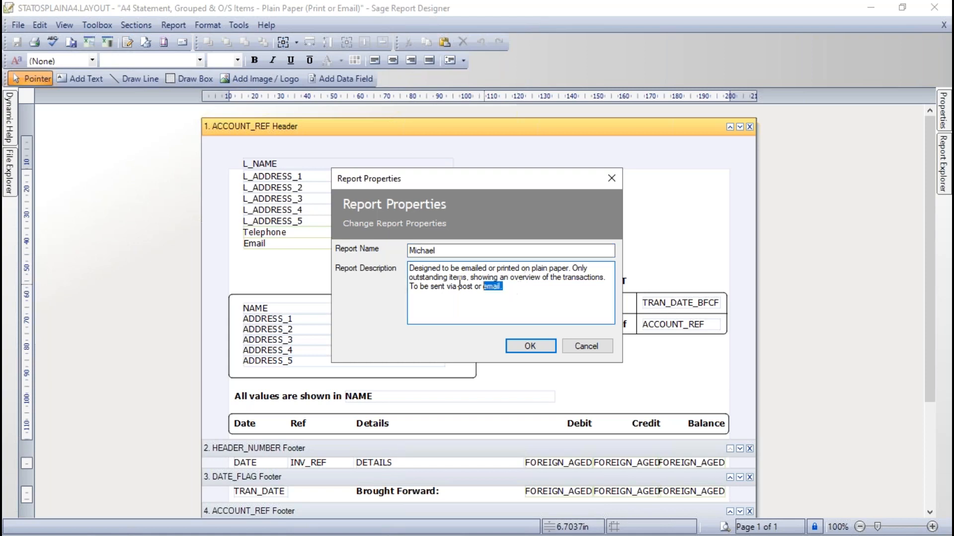
Step: Replace the report description with the author's first name followed by "Report Description"
left_click_drag(575, 287, 395, 257)
type("M")
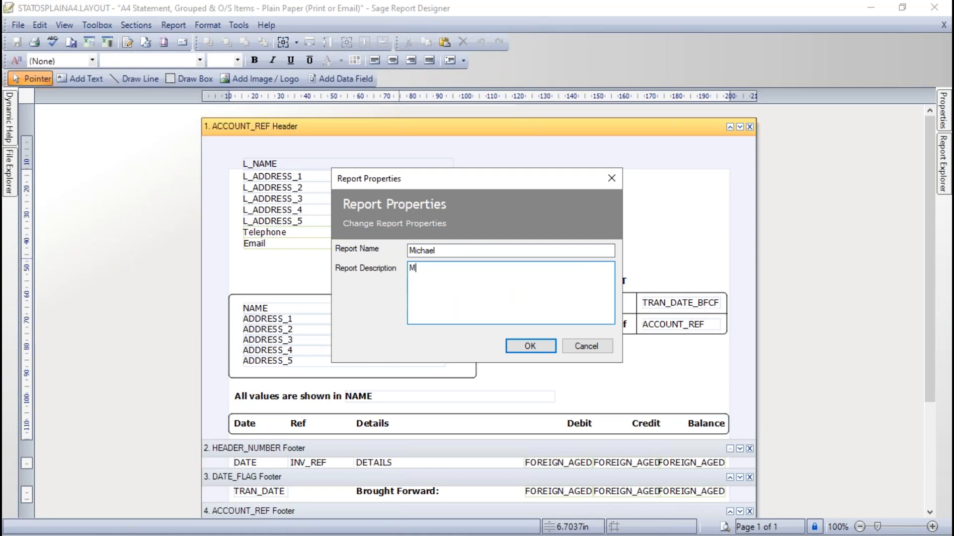
type("ichael Report Description")
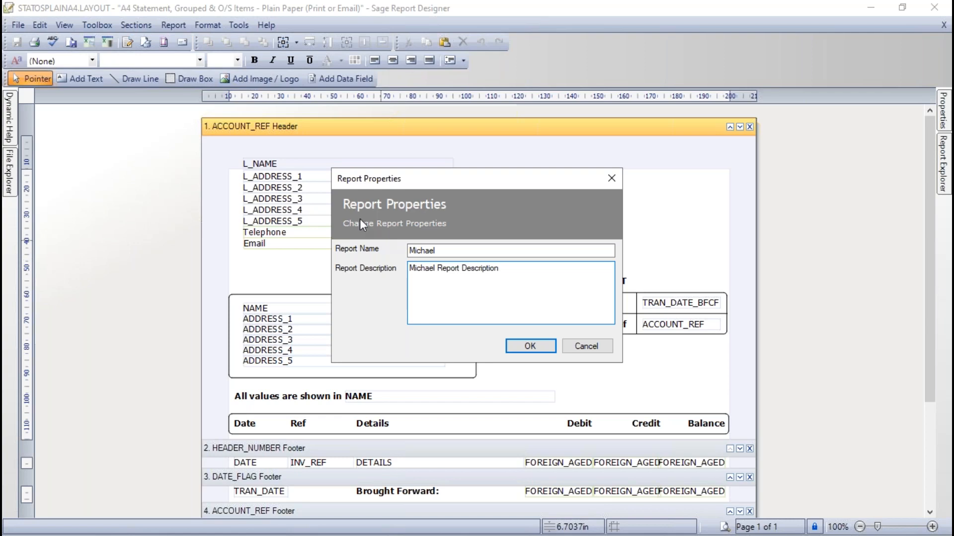
Step: Add "Report Name" after the first name in the report name and apply the report properties
left_click(474, 249)
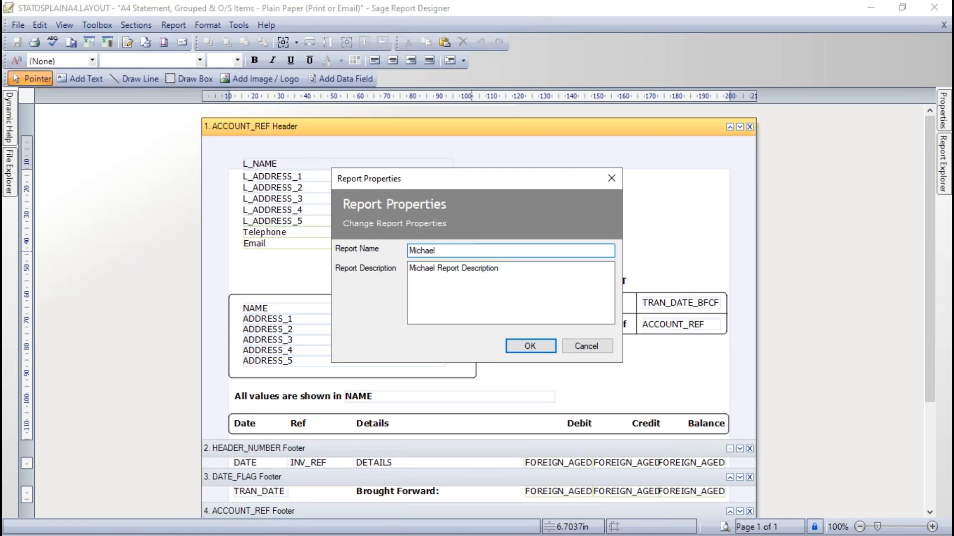
type("Report Name")
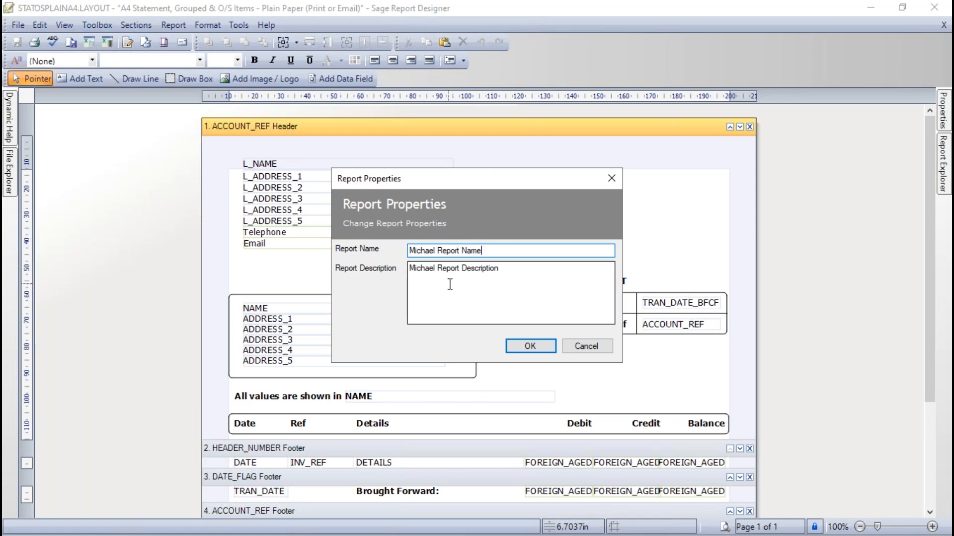
left_click(535, 349)
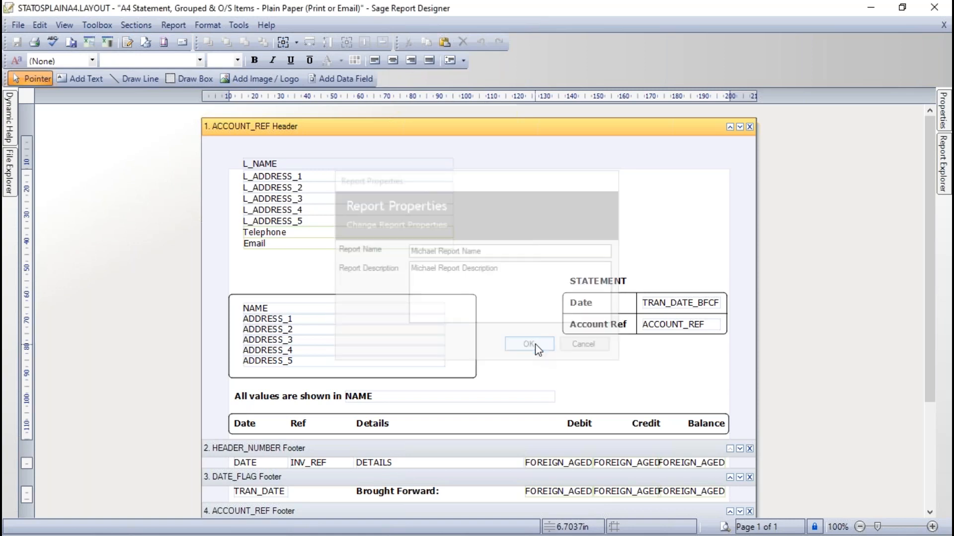
Step: Save the layout as a new layout file named mcstatement and close Report Designer
left_click(18, 25)
left_click(31, 121)
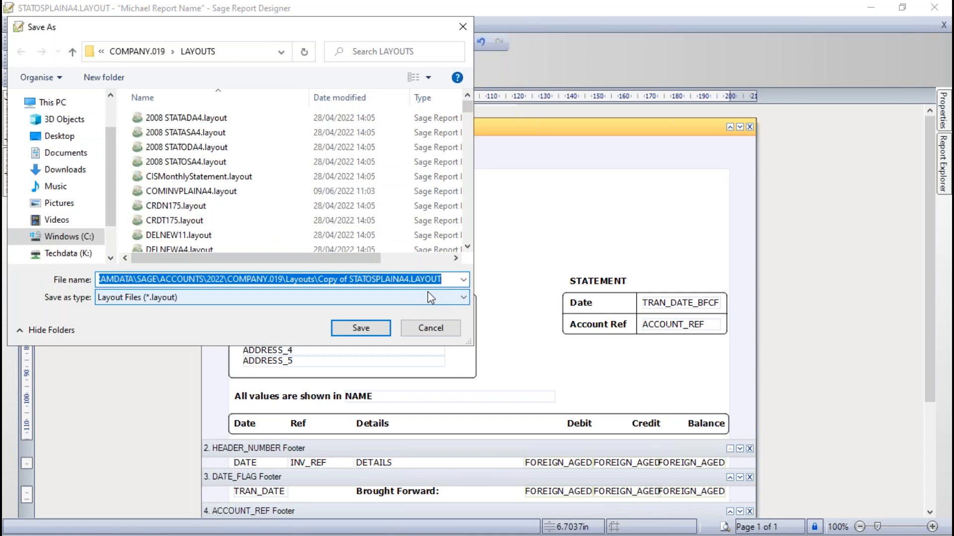
type("mcstatement")
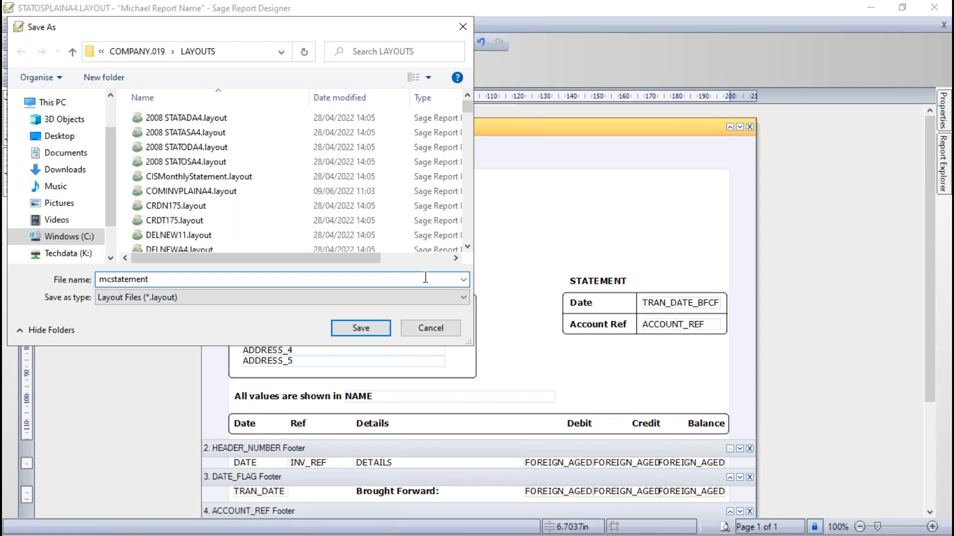
left_click(368, 330)
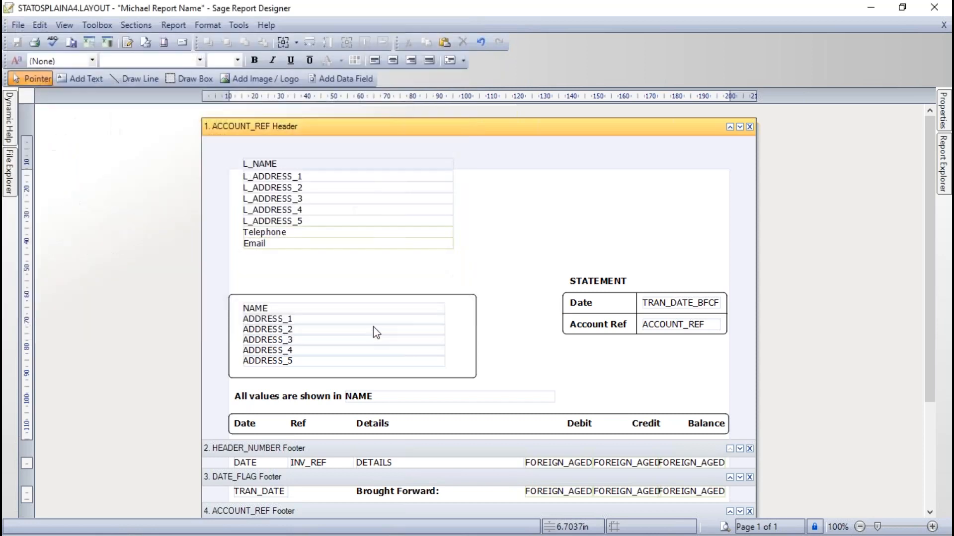
left_click(935, 7)
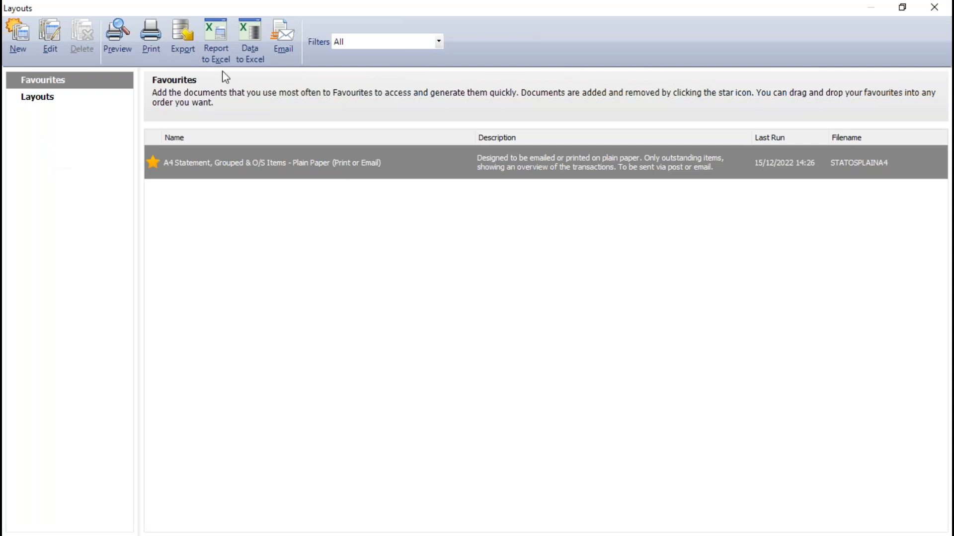
Step: Reopen the customer statement layouts and remove A4 Statement, Grouped & O/S Items - Plain Paper (Print or Email) from the favourites
left_click(934, 7)
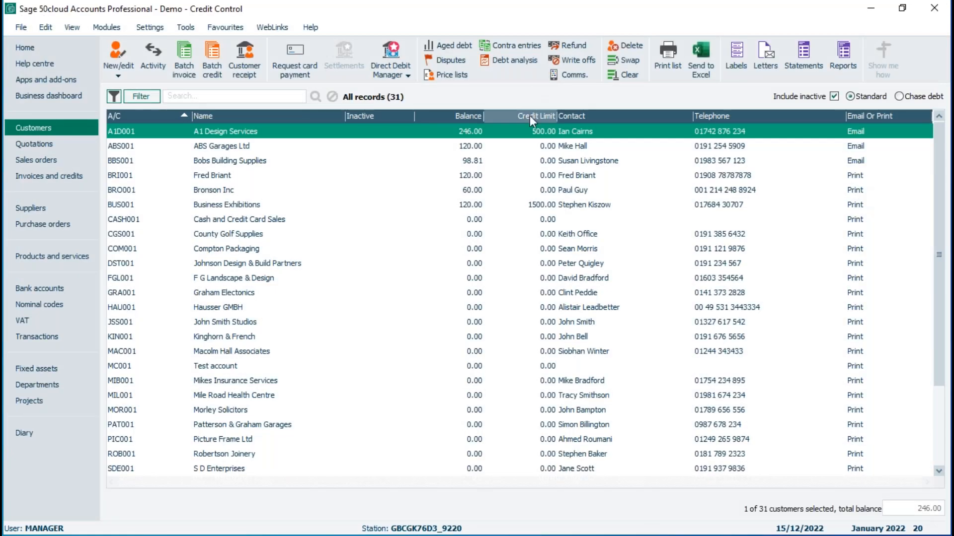
left_click(803, 51)
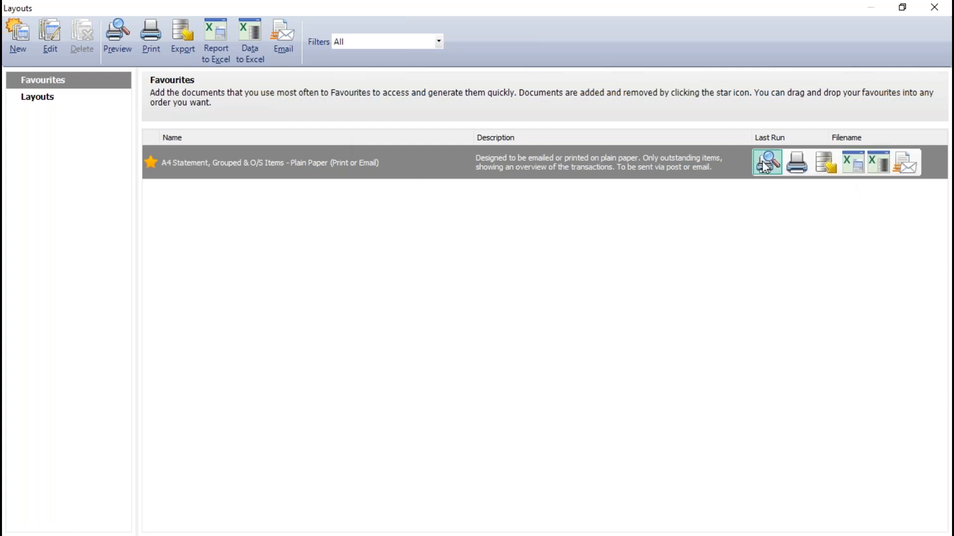
left_click(151, 163)
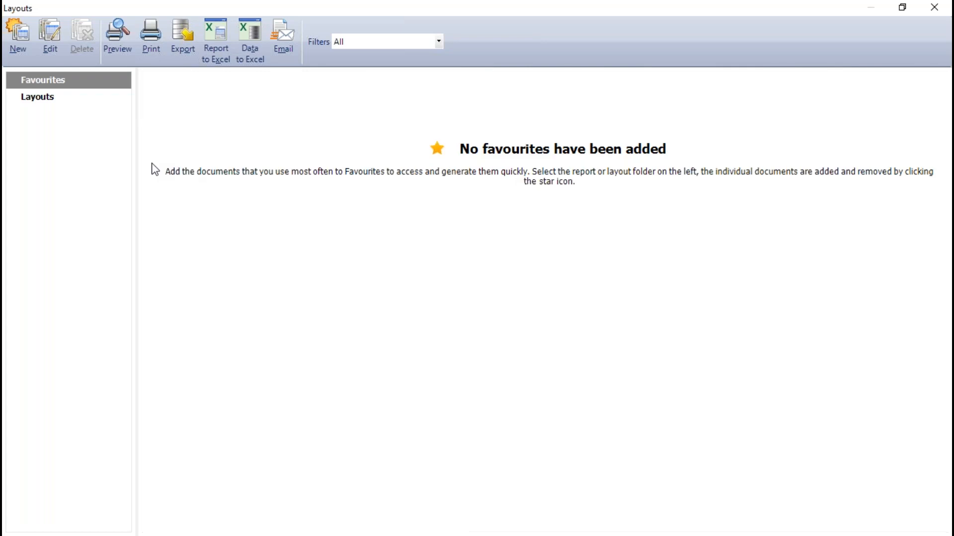
Step: Find the MCSTATEMENT layout in the full layouts list and add it to the favourites
left_click(34, 98)
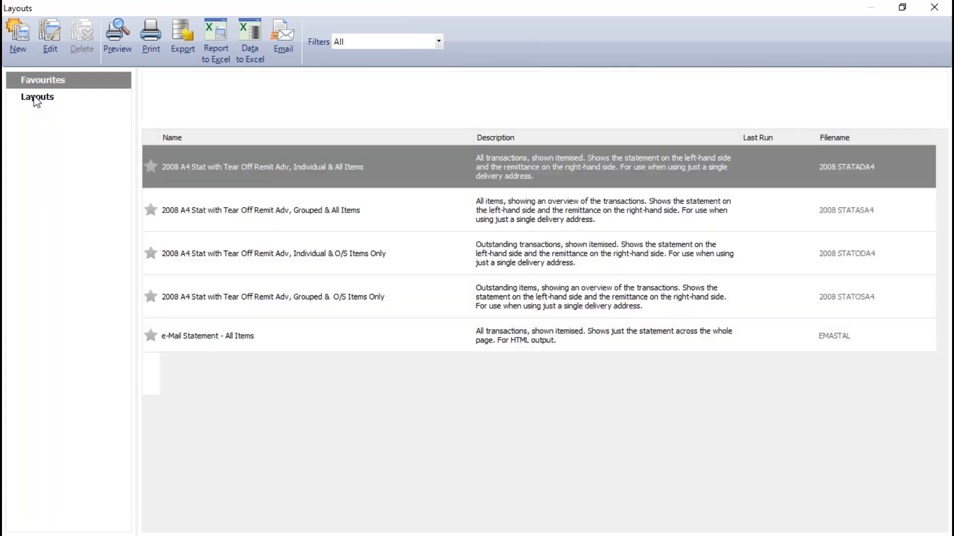
left_click_drag(944, 199, 948, 430)
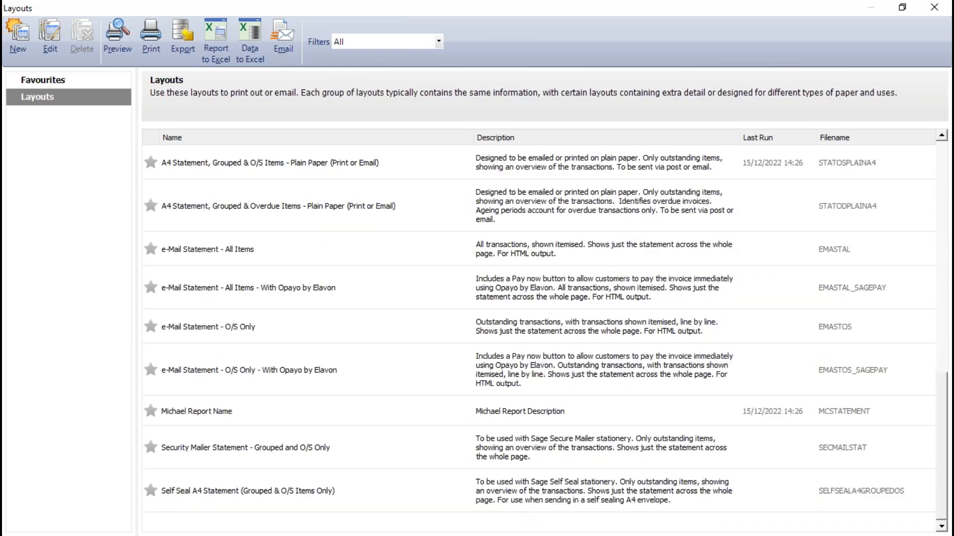
mouse_move(260, 417)
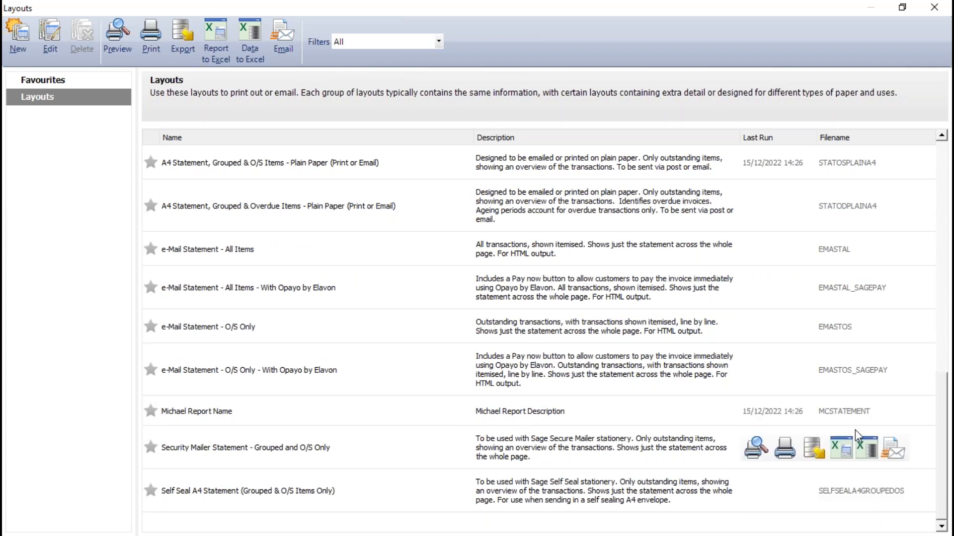
left_click(150, 411)
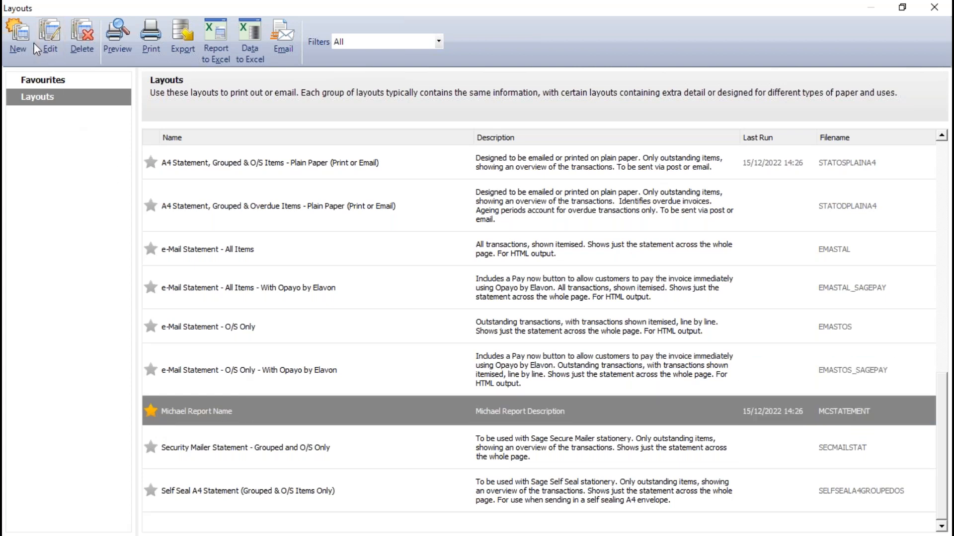
Step: Open the MCSTATEMENT layout from the favourites for editing in Report Designer
left_click(47, 77)
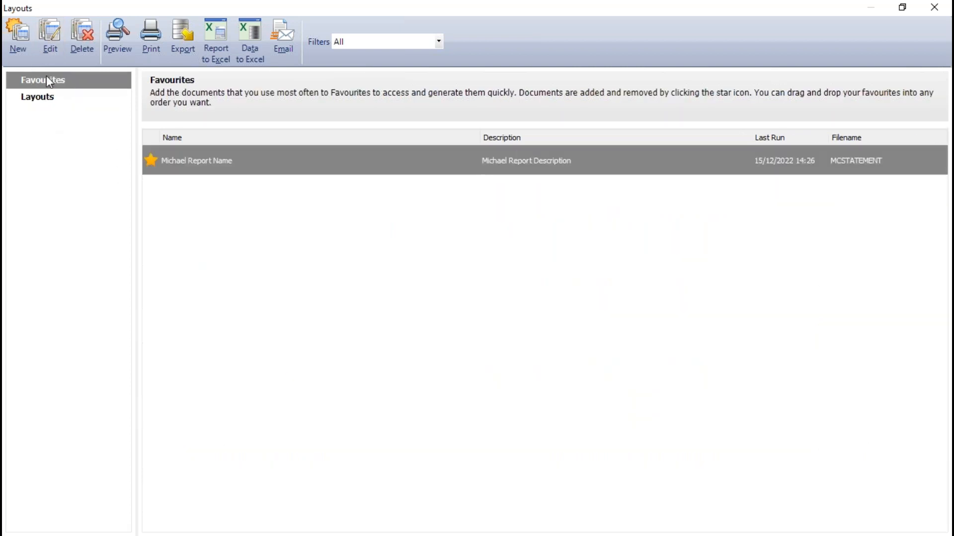
mouse_move(232, 174)
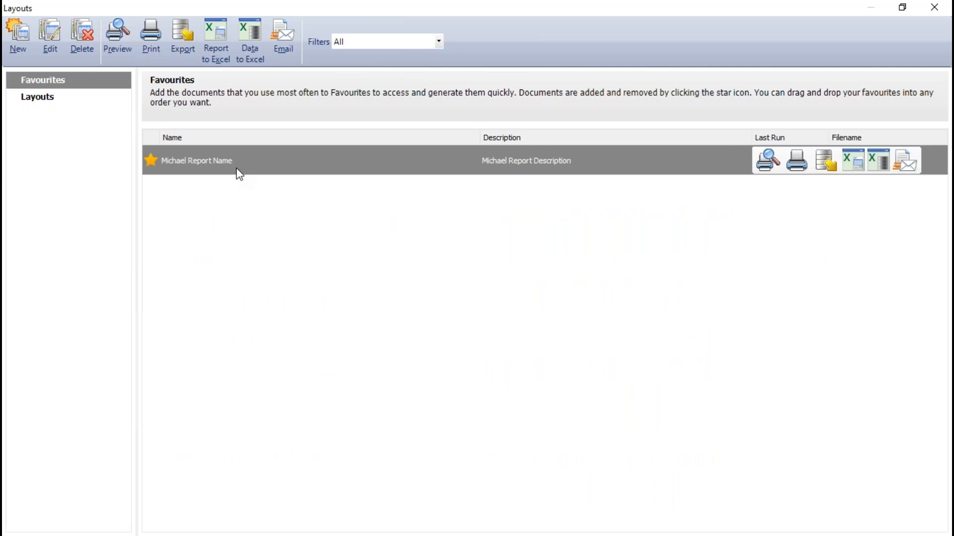
left_click(51, 39)
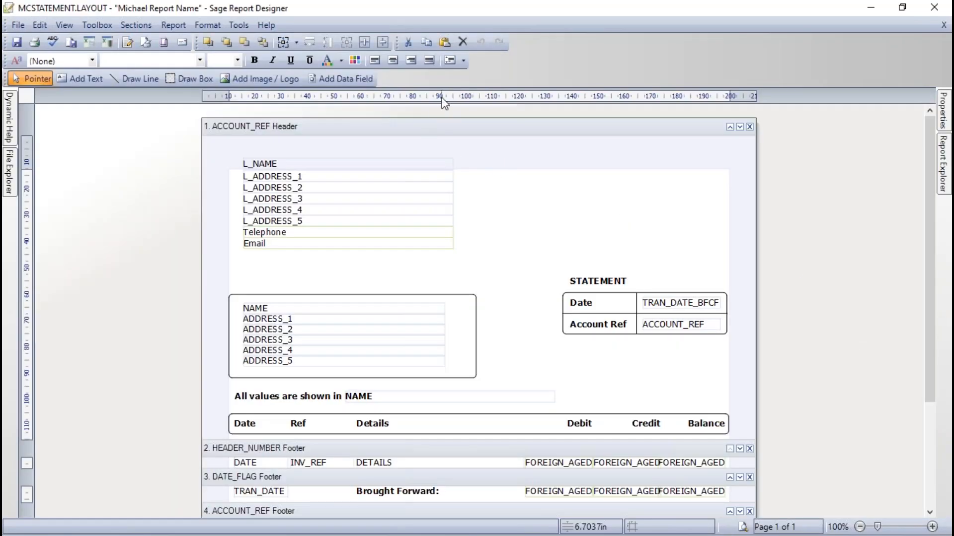
Step: Review the layout's email settings, including recipient, subject, message body, attachment format and sending options, and close them without changes
left_click(177, 26)
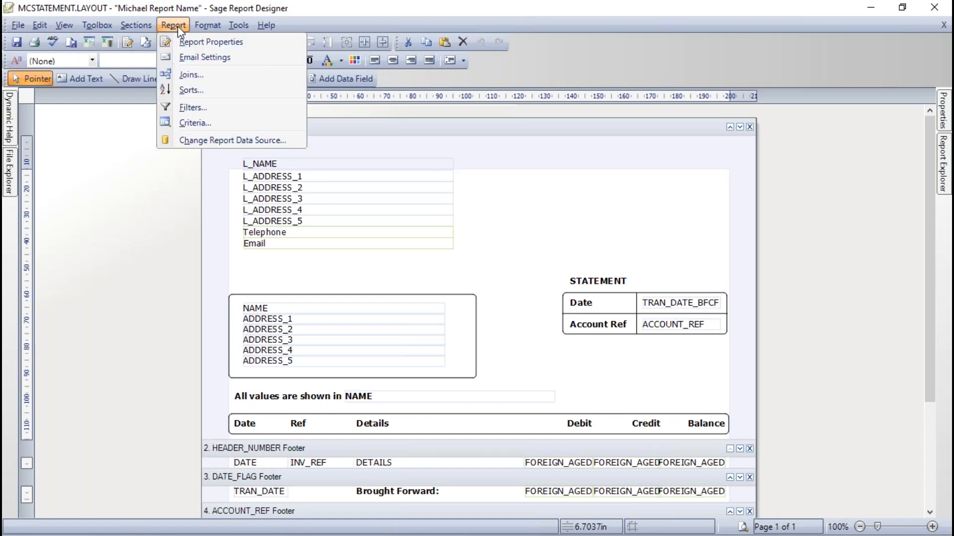
left_click(204, 57)
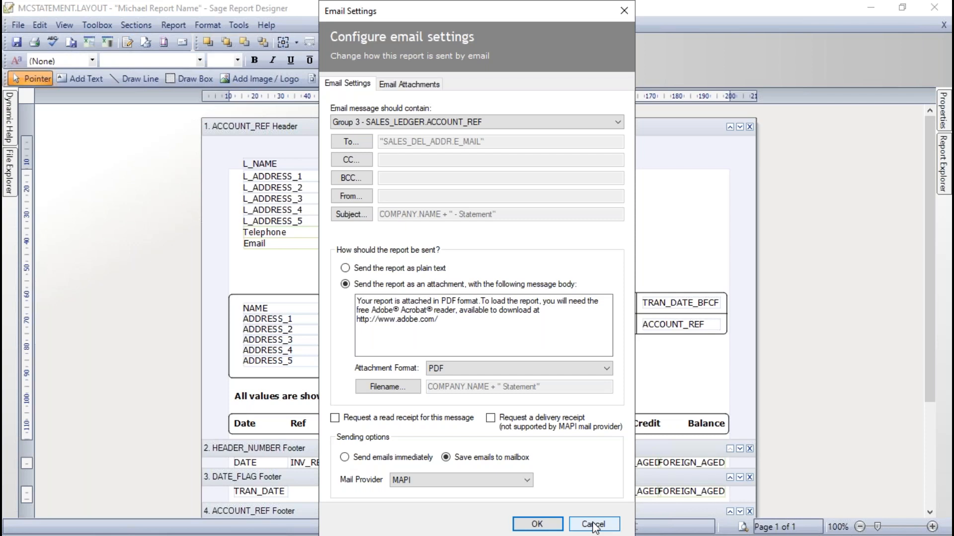
left_click(594, 525)
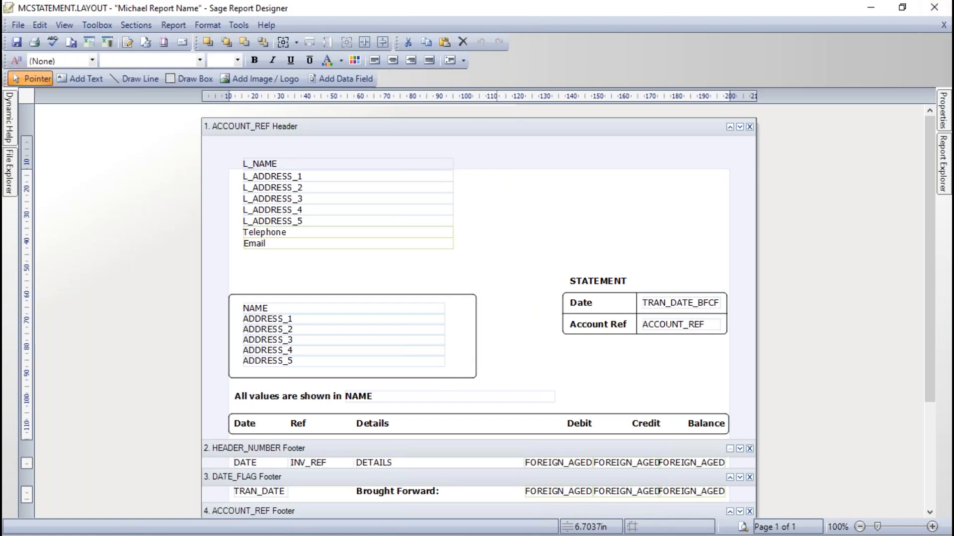
Step: Close Report Designer and the statement layouts to return to the customer list
left_click(934, 9)
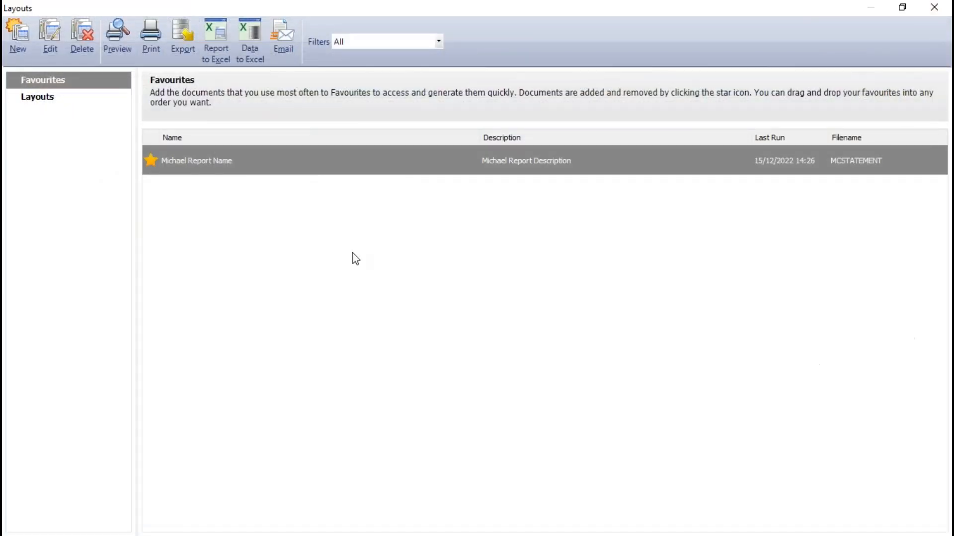
left_click(935, 8)
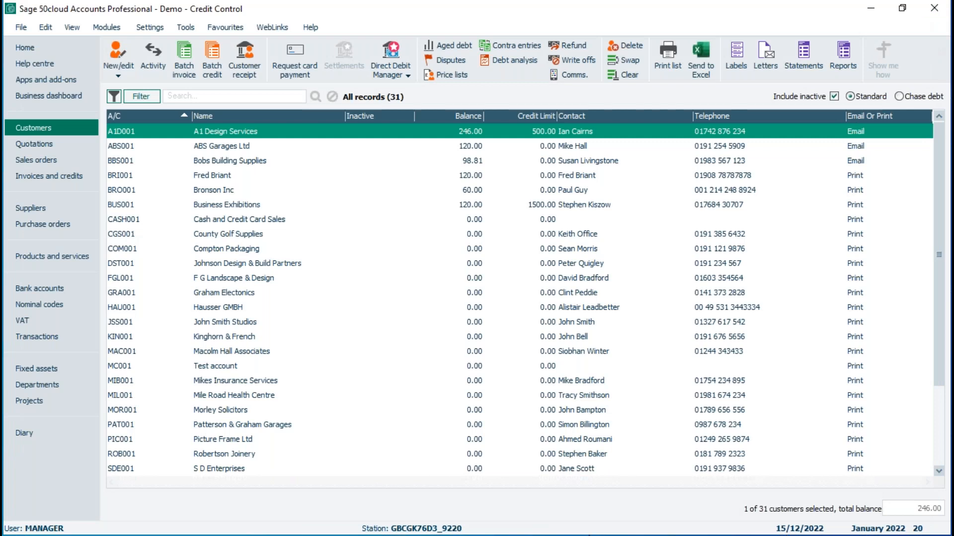
left_click(589, 535)
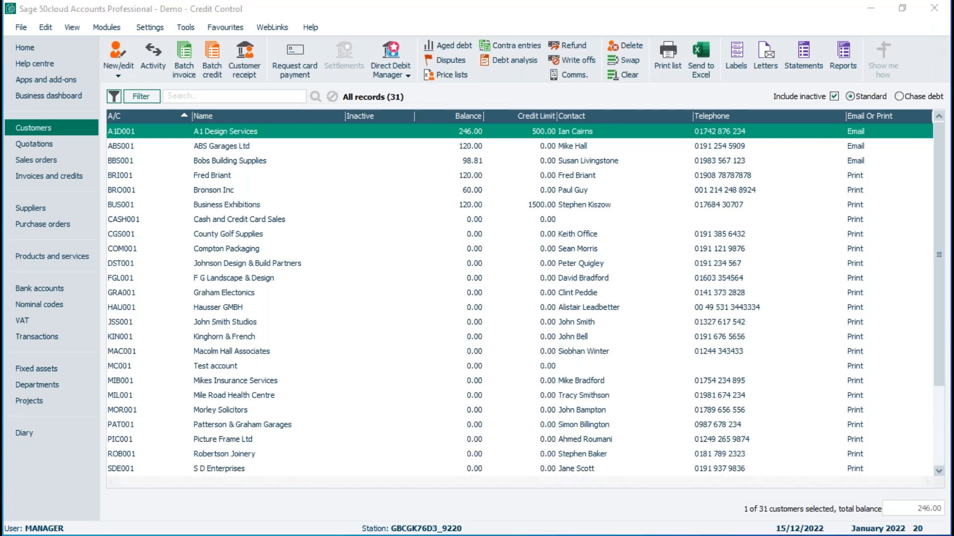
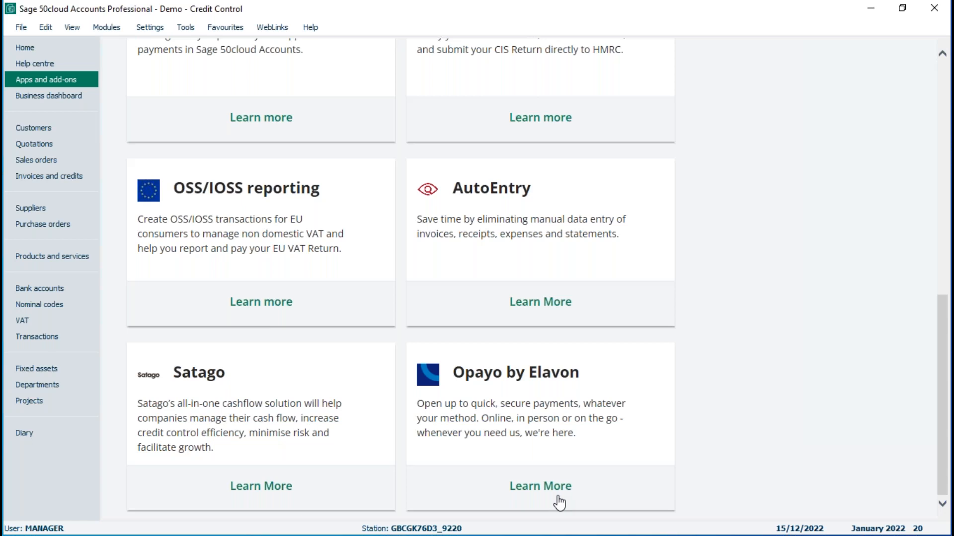
Step: In the customer list, open the A1 Design Services record, turn off sending letters and statements via email, and save it
left_click(36, 129)
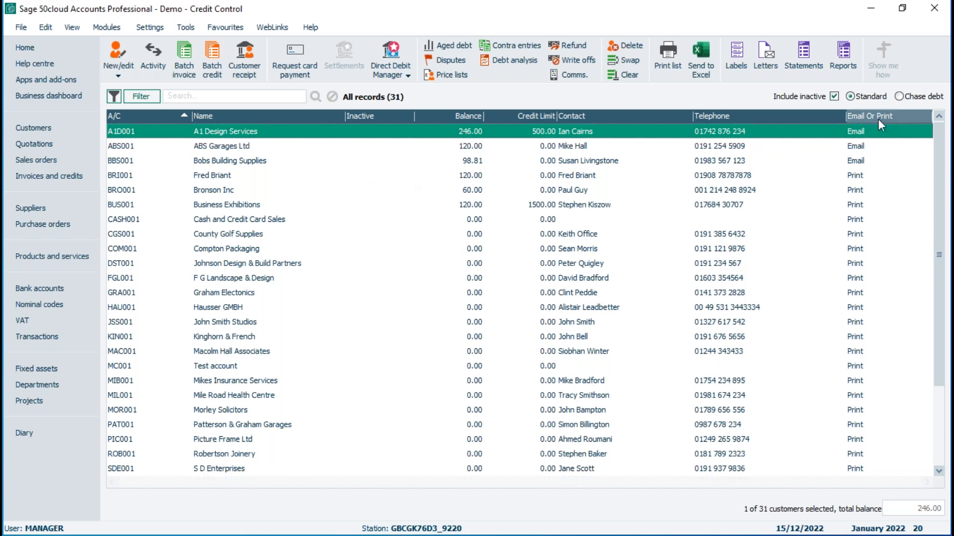
double_click(210, 132)
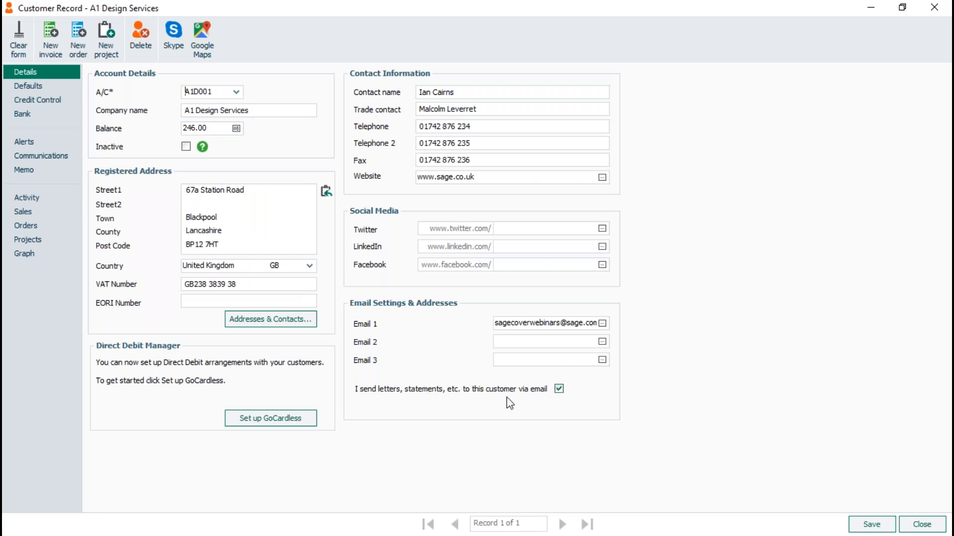
left_click(559, 389)
left_click(866, 525)
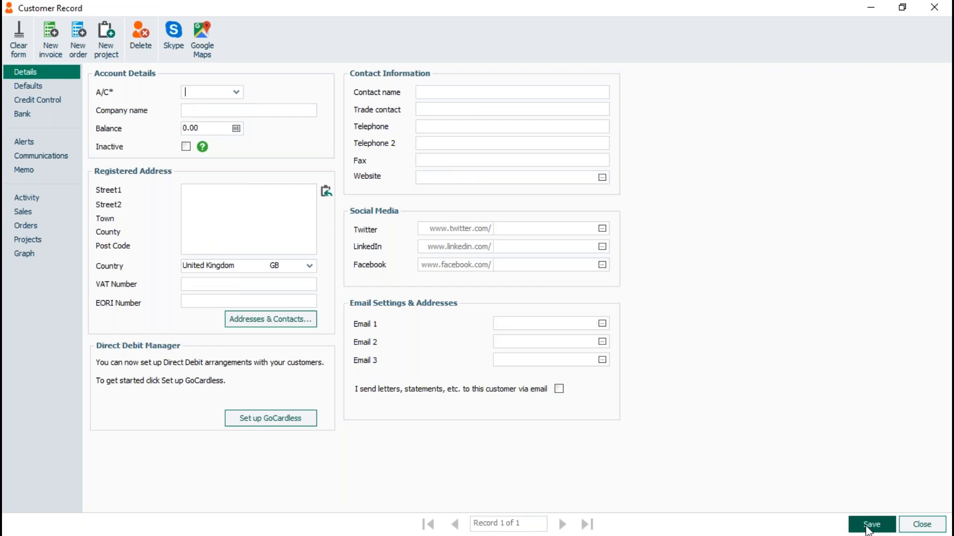
left_click(922, 524)
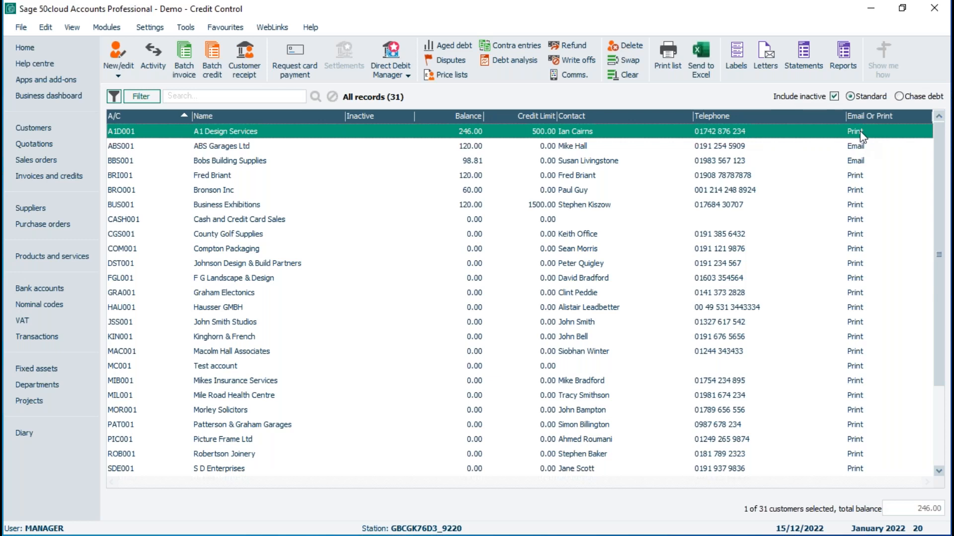
Step: Turn on sending letters and statements via email in the A1 Design Services customer record, save it and return to the customer list
left_click(232, 132)
double_click(235, 134)
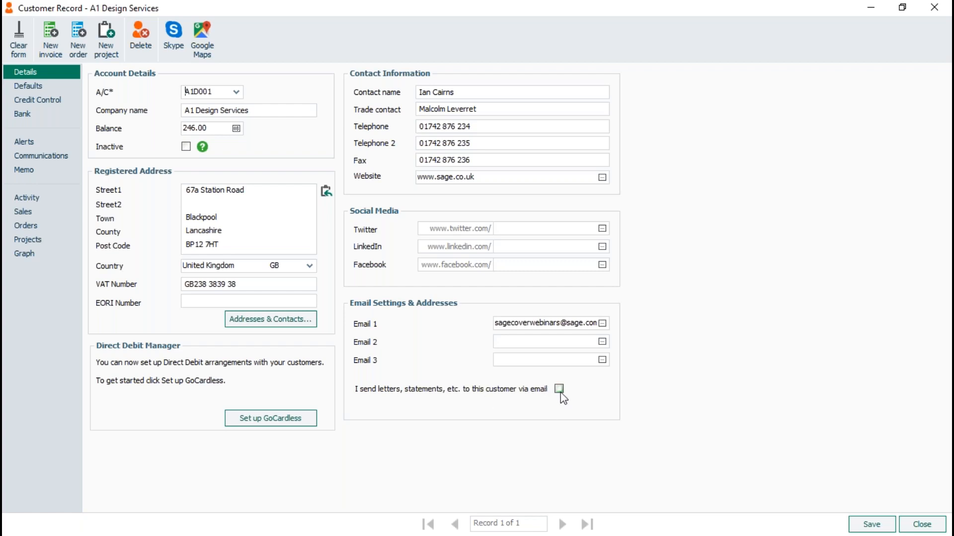
left_click(872, 525)
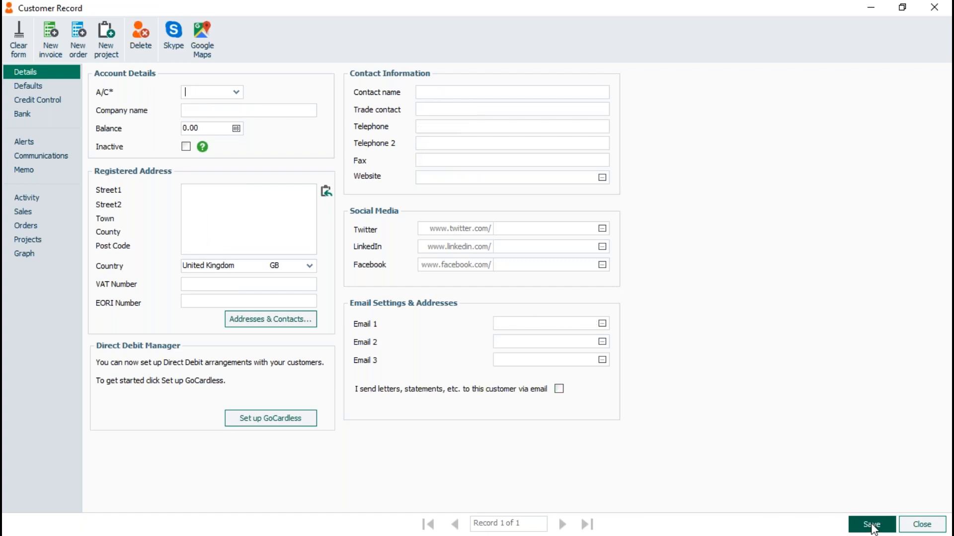
left_click(921, 525)
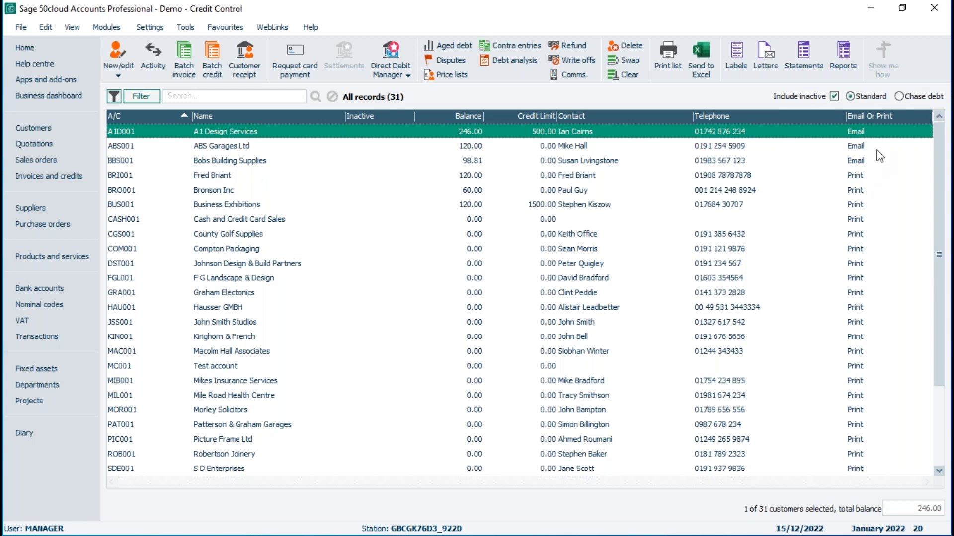
Step: Look through the customer filter's available fields for an email-related criterion and close the filter without applying it
left_click(138, 95)
left_click(260, 233)
left_click(245, 257)
left_click(300, 235)
left_click(457, 233)
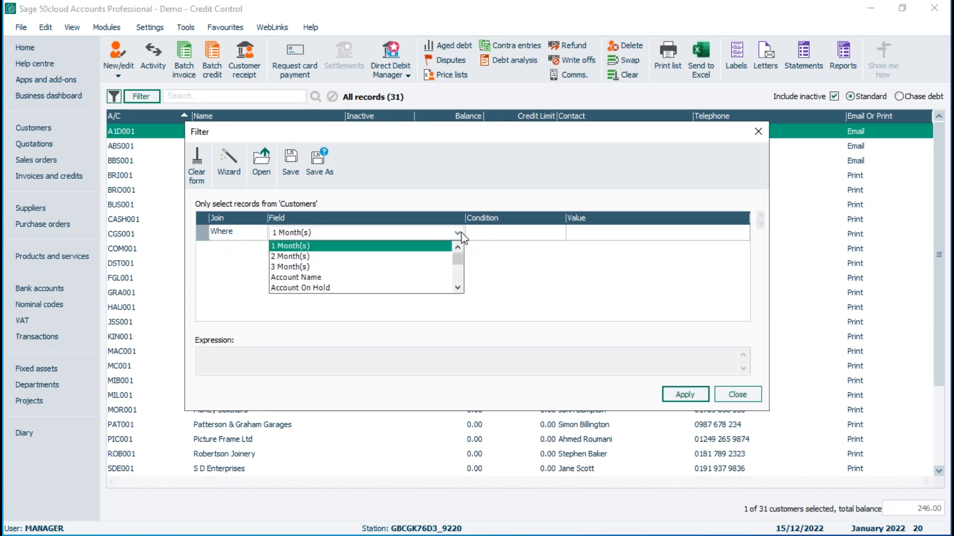
left_click(457, 288)
left_click(458, 287)
left_click(458, 288)
left_click(457, 288)
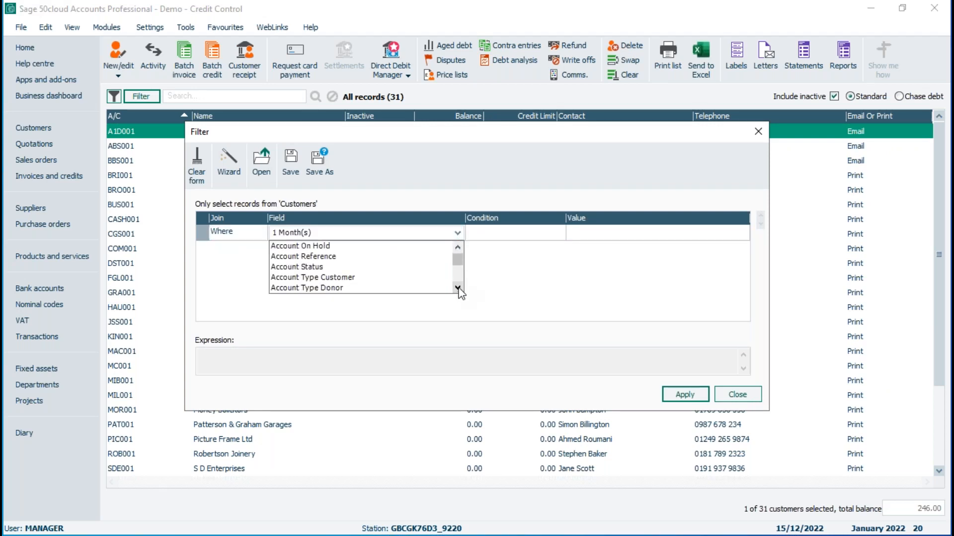
key("e")
left_click(458, 287)
left_click(457, 288)
left_click(458, 288)
left_click(457, 288)
left_click(457, 288)
left_click(458, 287)
left_click(457, 289)
left_click(457, 288)
left_click(457, 288)
double_click(457, 288)
left_click(458, 287)
left_click(458, 288)
left_click(458, 288)
left_click(458, 288)
left_click(457, 288)
left_click(458, 288)
left_click(458, 287)
left_click(457, 287)
left_click(457, 288)
left_click(458, 288)
double_click(457, 287)
left_click(458, 287)
left_click(457, 288)
double_click(457, 287)
double_click(457, 288)
left_click(457, 288)
left_click(458, 288)
left_click_drag(458, 275, 457, 253)
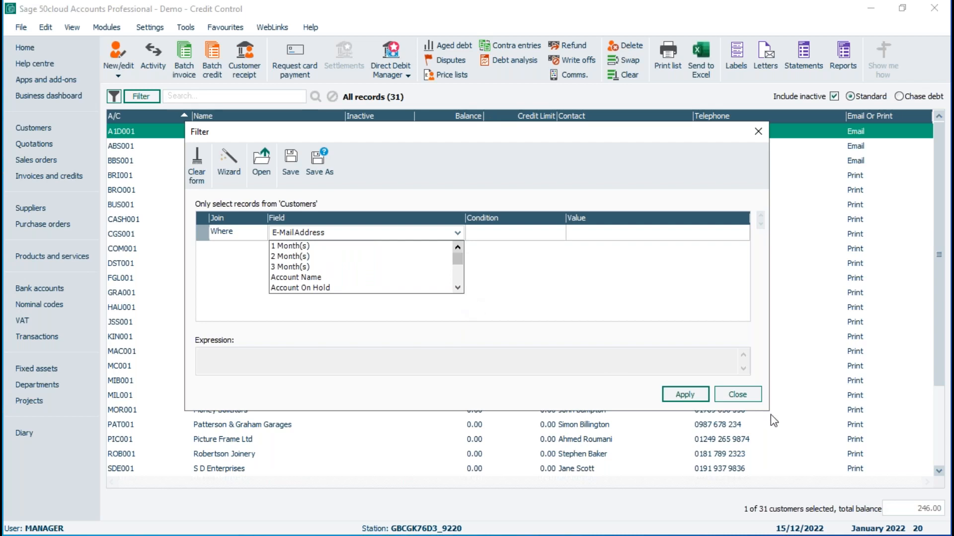
left_click(737, 395)
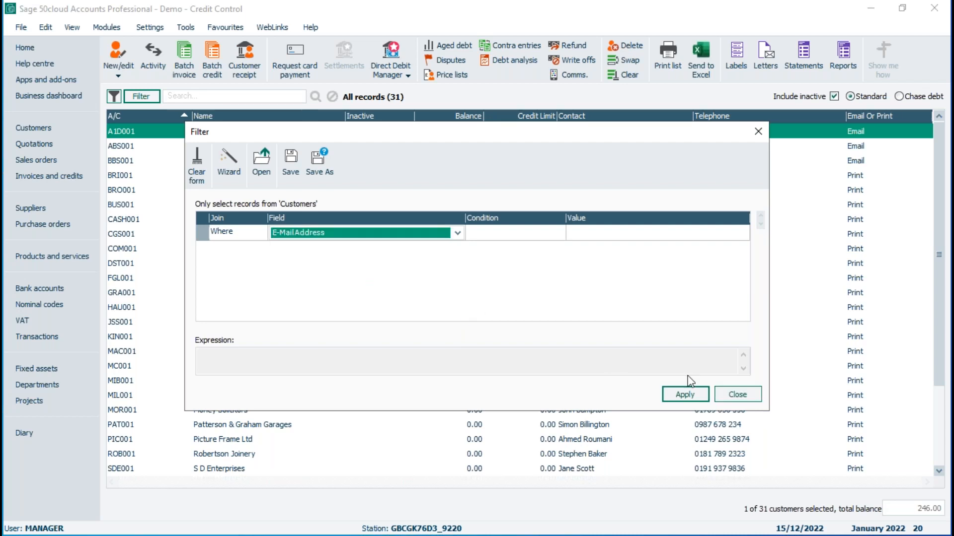
left_click(738, 395)
left_click(505, 310)
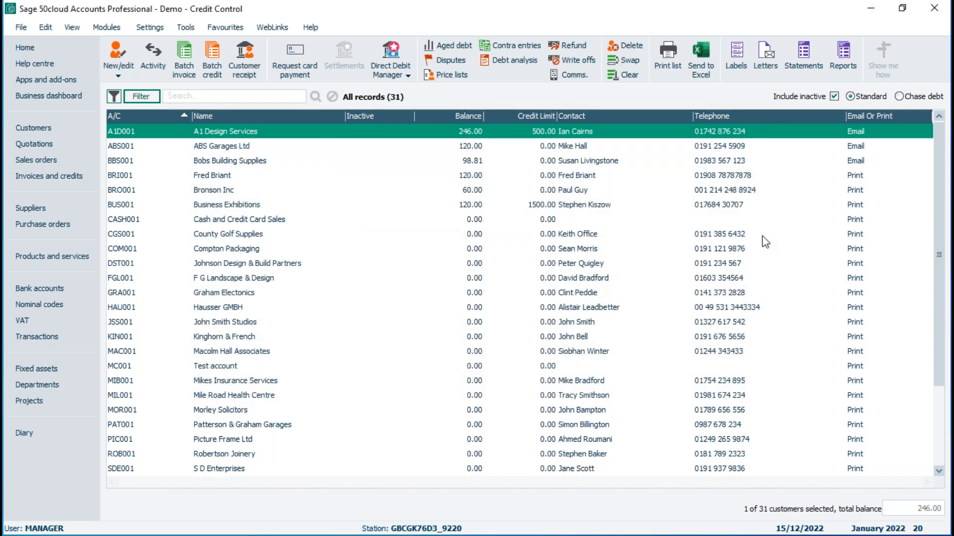